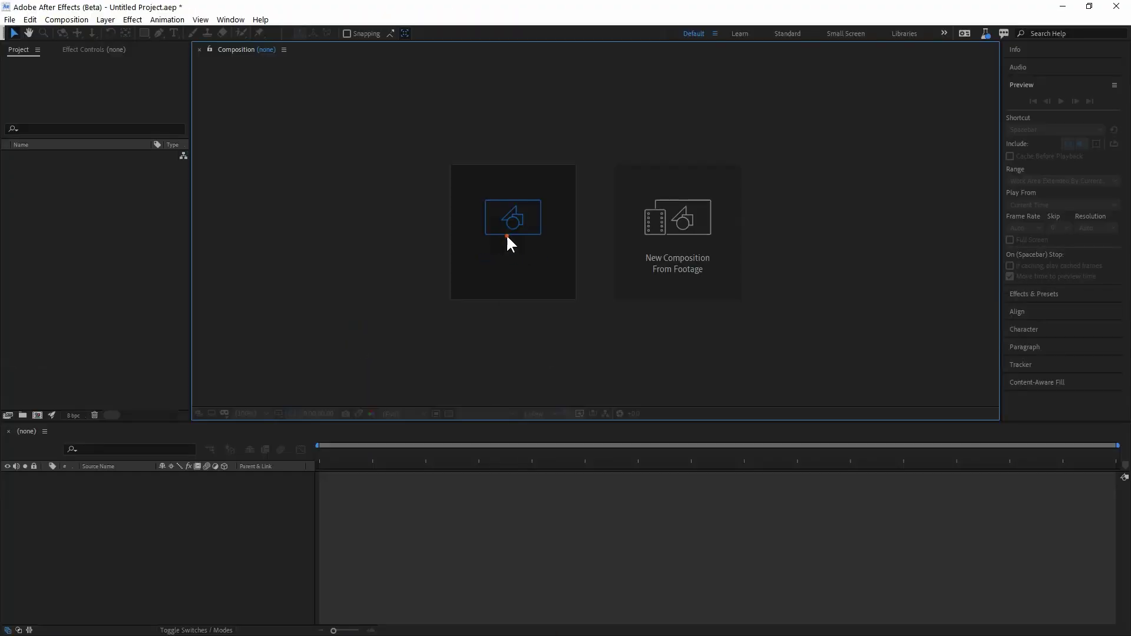
Step: Create the 1920x1080, 30 fps, 10-second 'Comp 1' and add a 'Dark Gray Solid 1' layer
left_click(507, 235)
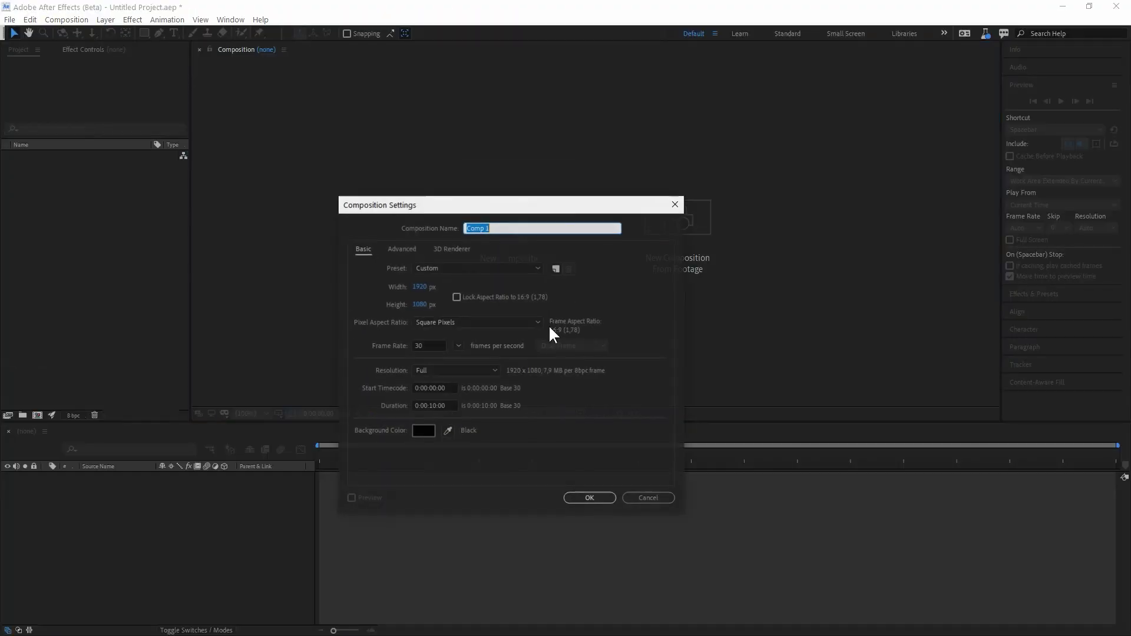
left_click(581, 499)
right_click(152, 508)
mouse_move(197, 395)
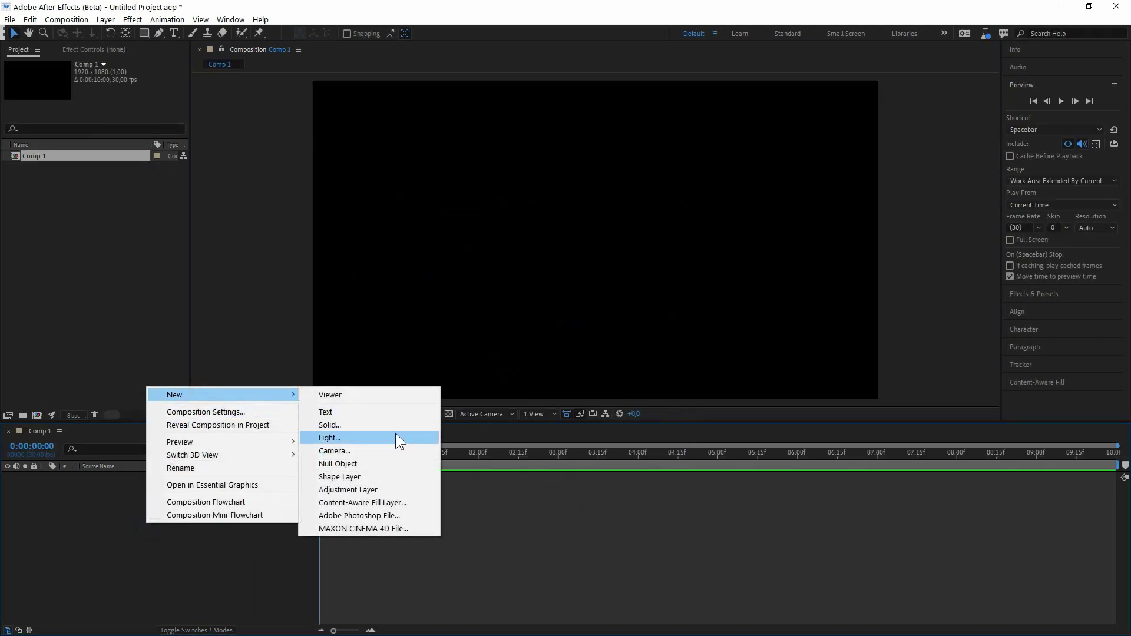
left_click(377, 425)
left_click(621, 416)
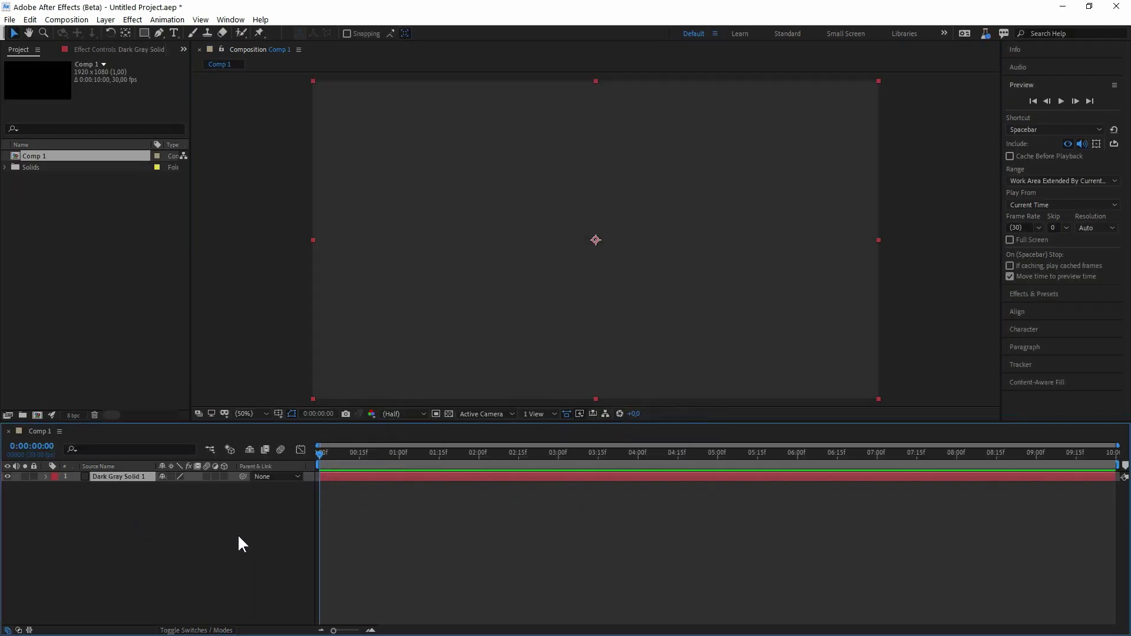
Step: Turn on the 3D Layer switch for the dark gray solid
left_click(225, 476)
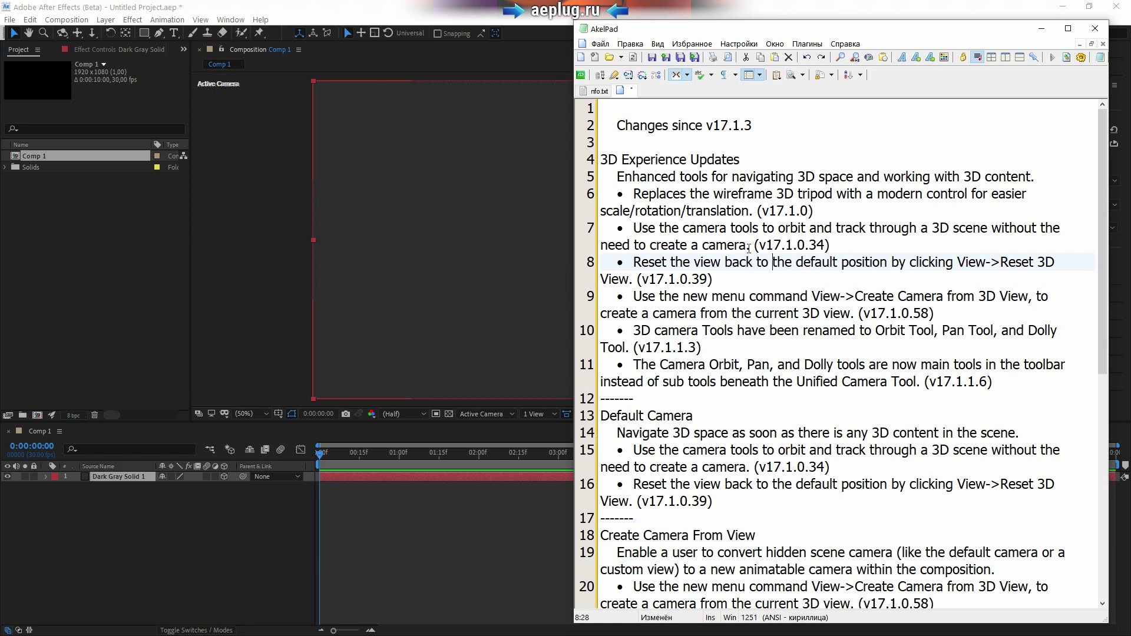
Step: Move the AkelPad changelog window to the right to reveal the comp
mouse_move(852, 30)
left_mouse_down()
mouse_move(1018, 39)
mouse_move(870, 19)
left_mouse_up()
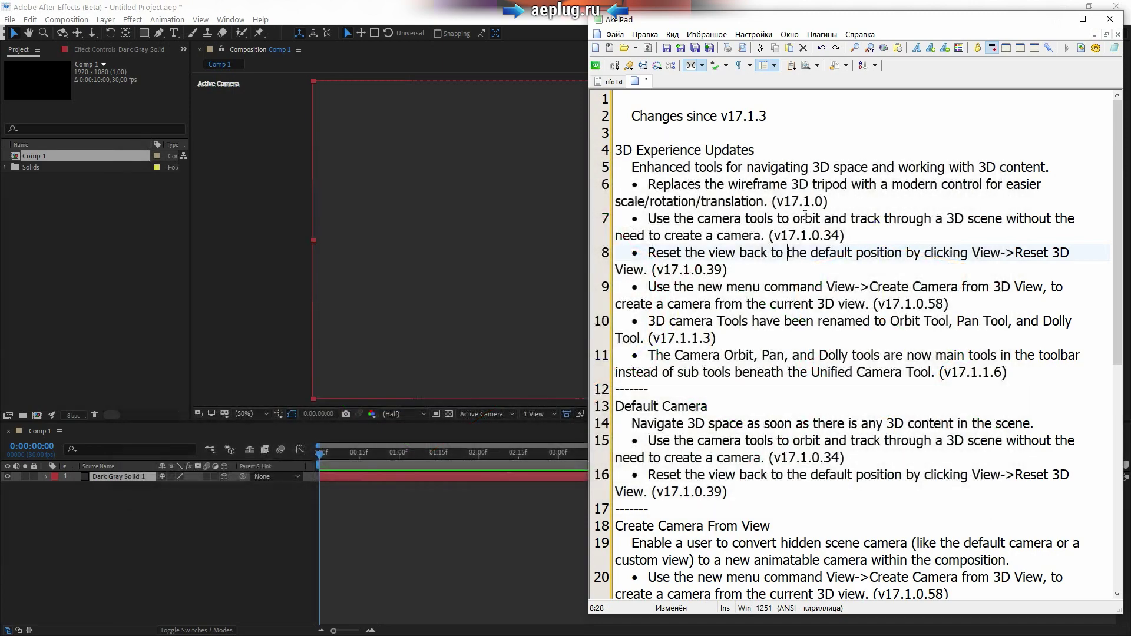
Step: Scroll the changelog down and highlight the AMD and Nvidia HW hardware decoding headings
left_click(841, 304)
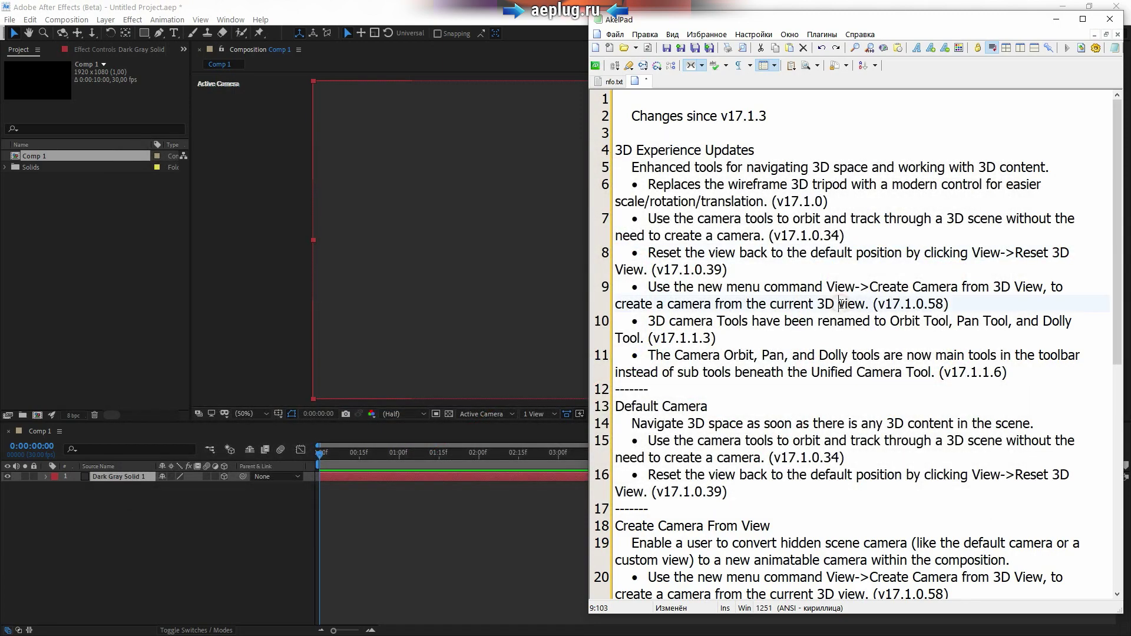
scroll(842, 304, "down", 8)
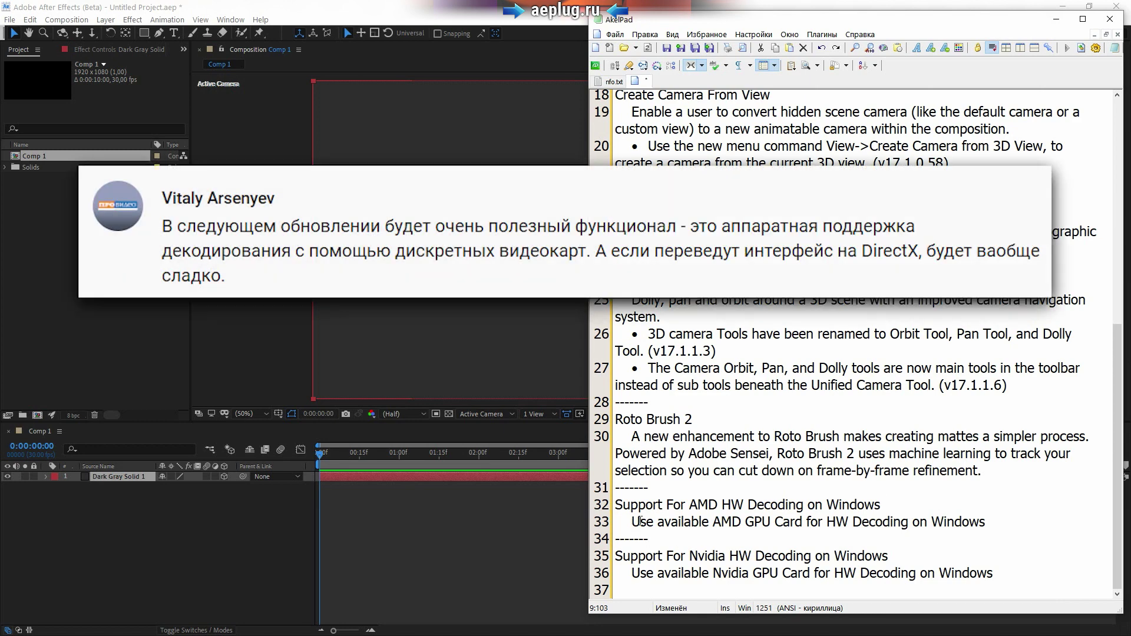
left_click_drag(747, 505, 839, 505)
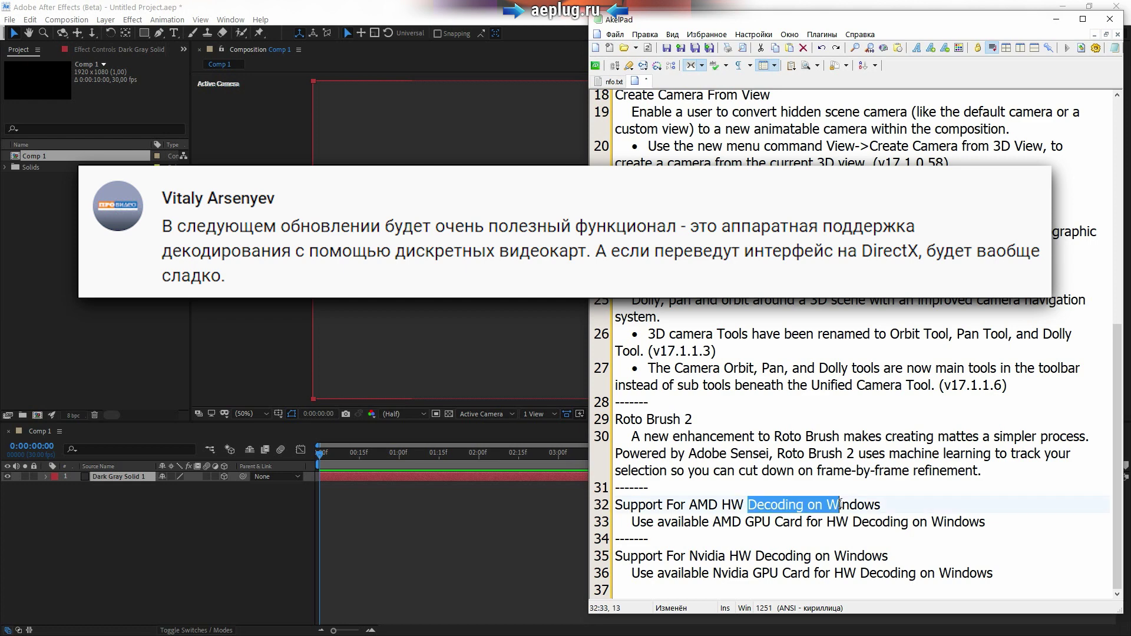
left_click_drag(687, 554, 743, 556)
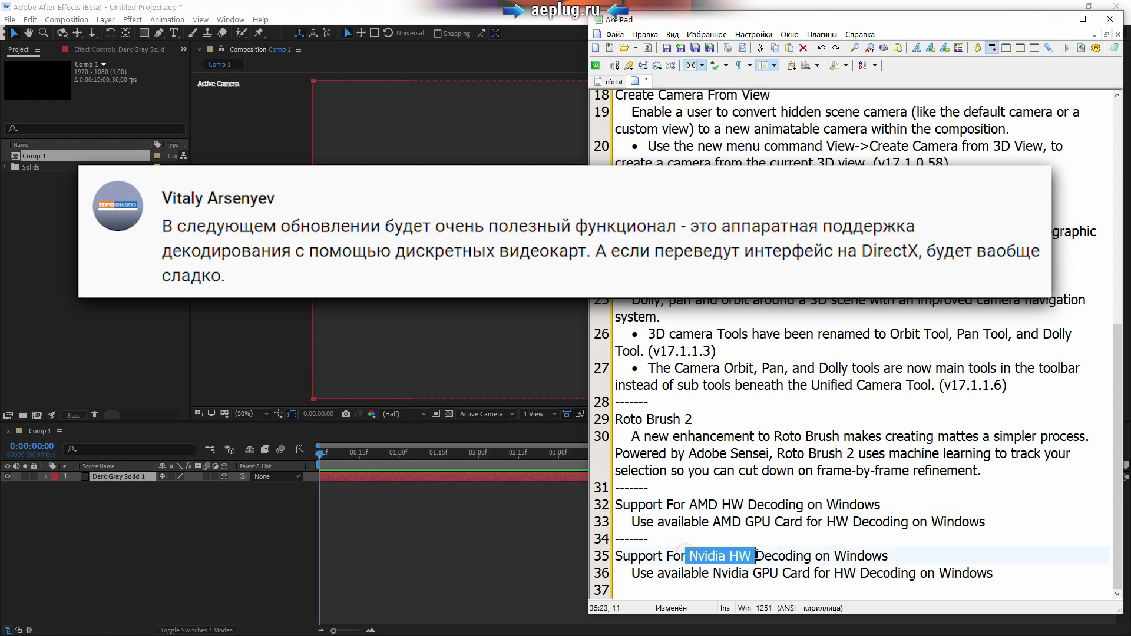
left_click_drag(685, 505, 730, 506)
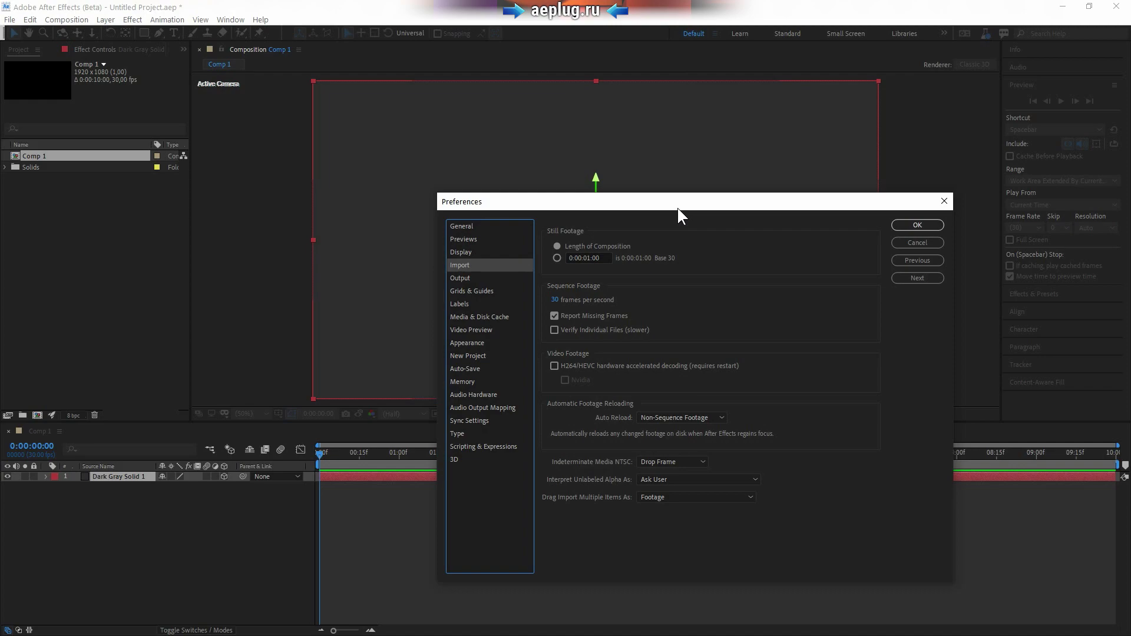
Step: Enable H264/HEVC hardware accelerated decoding on the Import preferences page
left_click(595, 366)
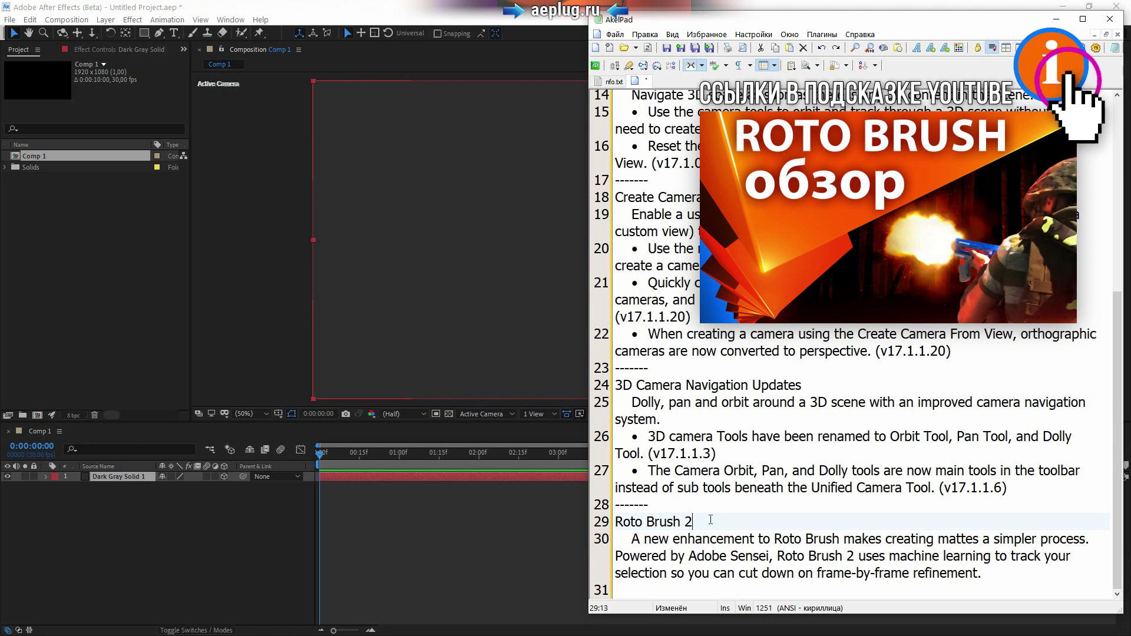
Step: Highlight 'Adobe Sensei' in the Roto Brush 2 note, then scroll the changelog back to the top
left_click_drag(689, 556, 773, 556)
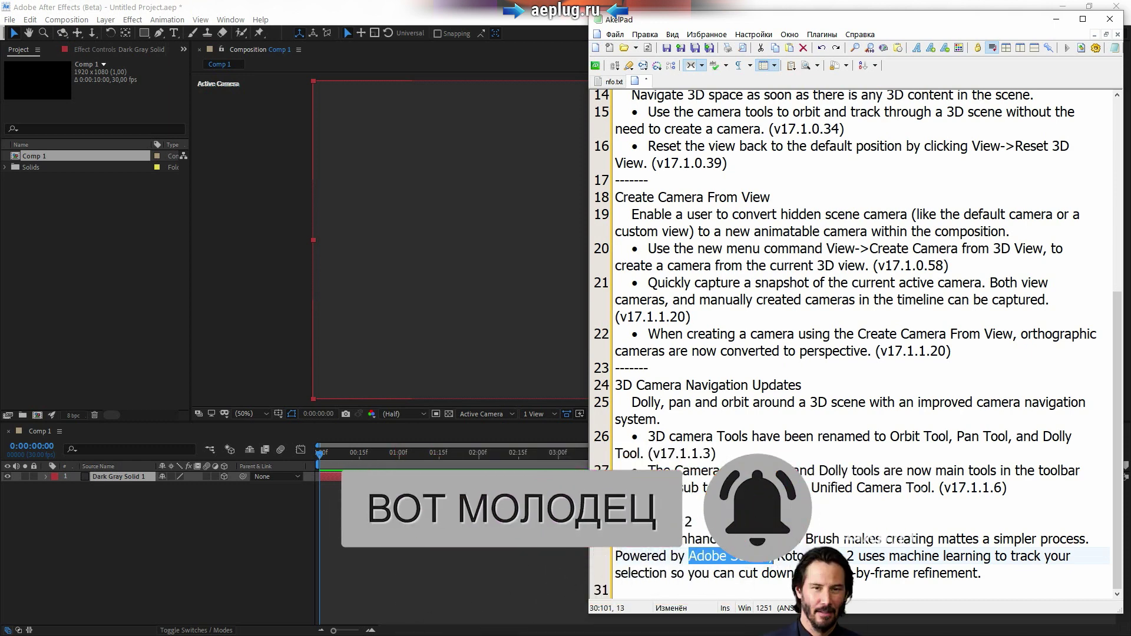
scroll(724, 361, "up", 7)
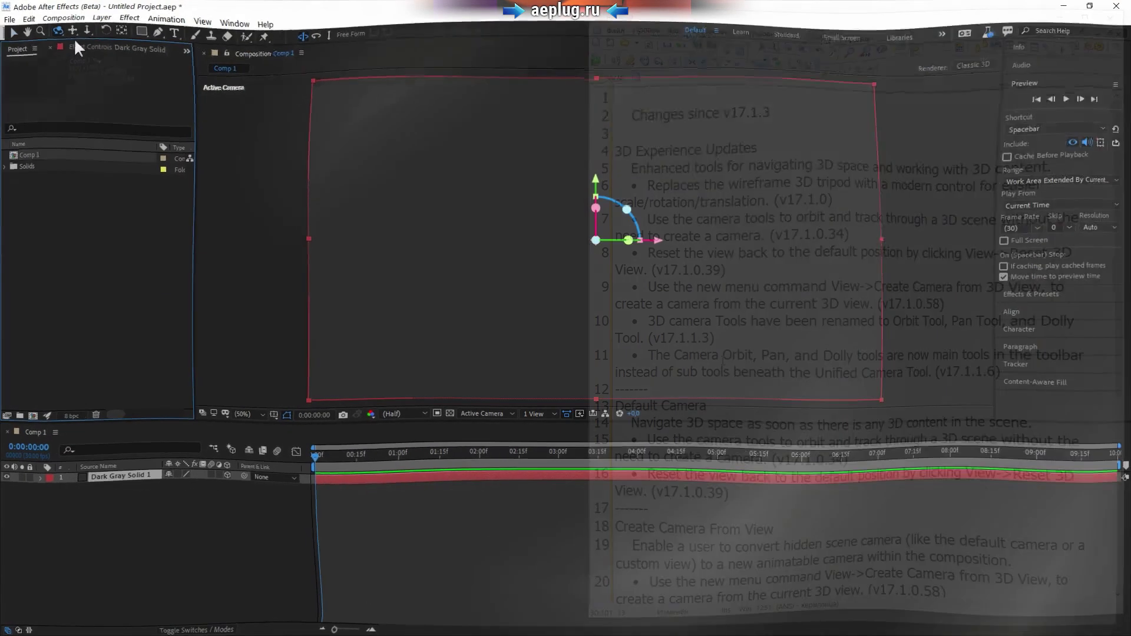
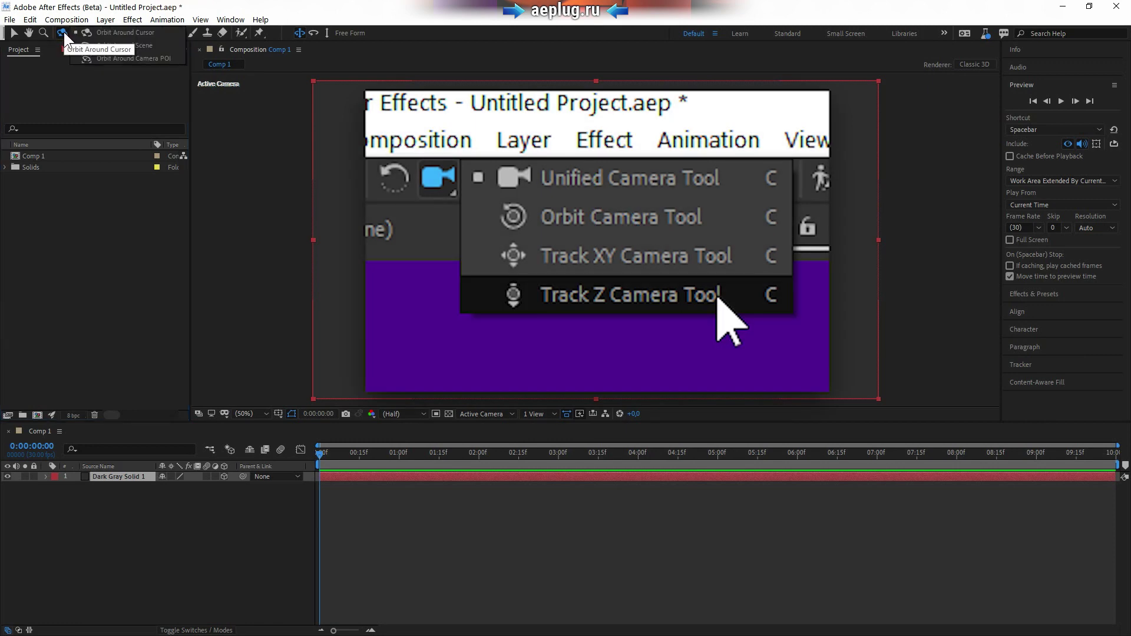
Step: Browse the Orbit, Pan and Dolly camera tool modes, leaving the Dolly tool active
left_click(63, 80)
left_click(91, 33)
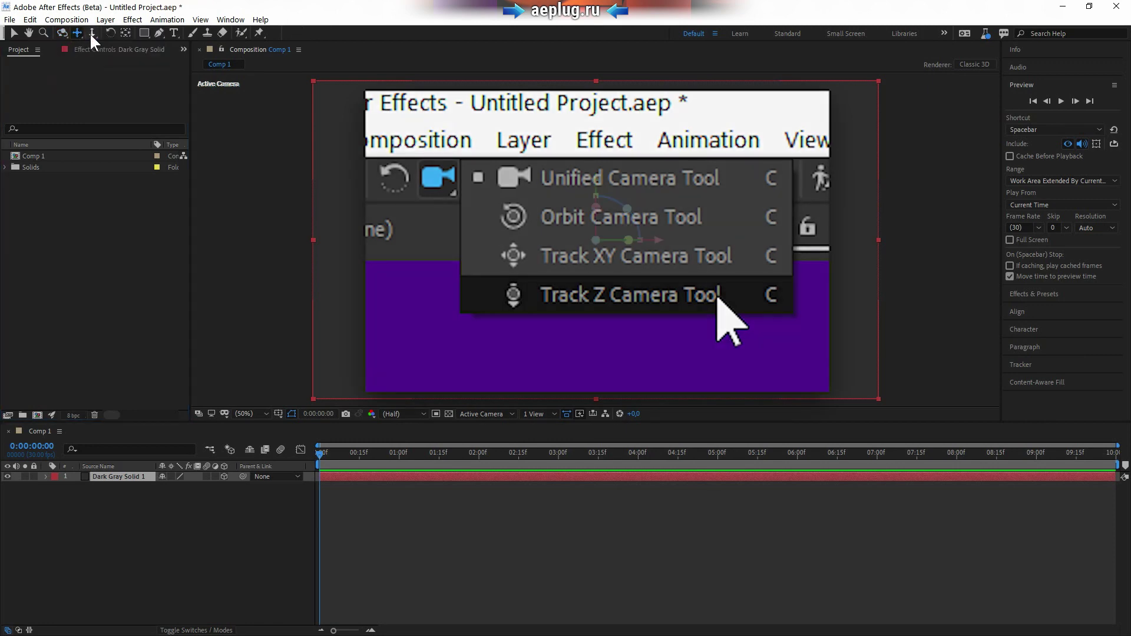
left_click(65, 33)
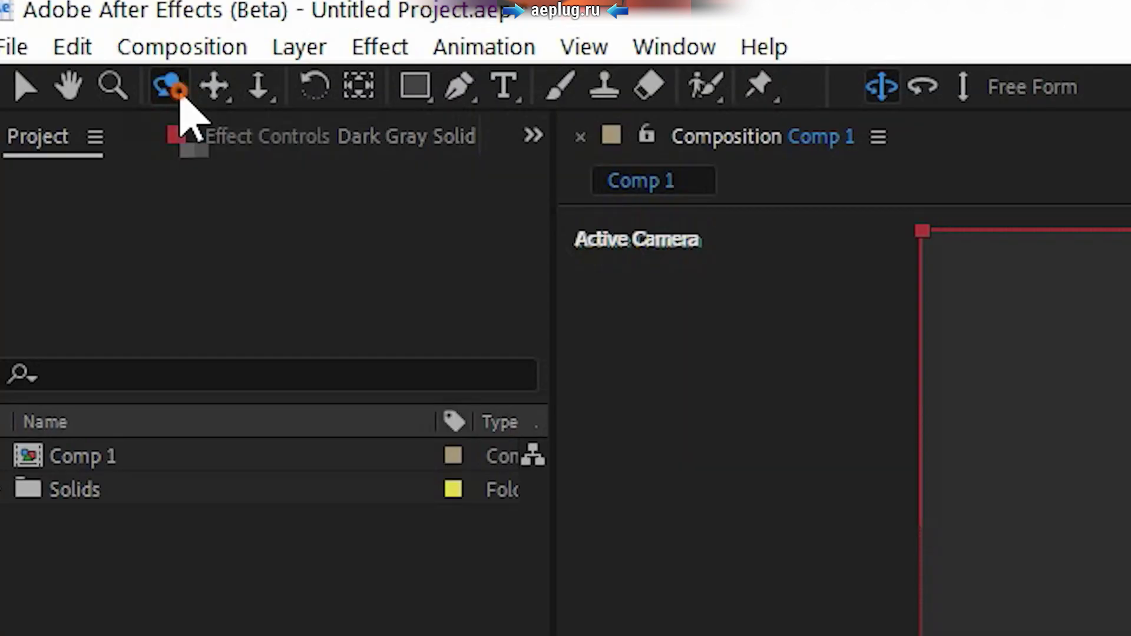
left_click(66, 34)
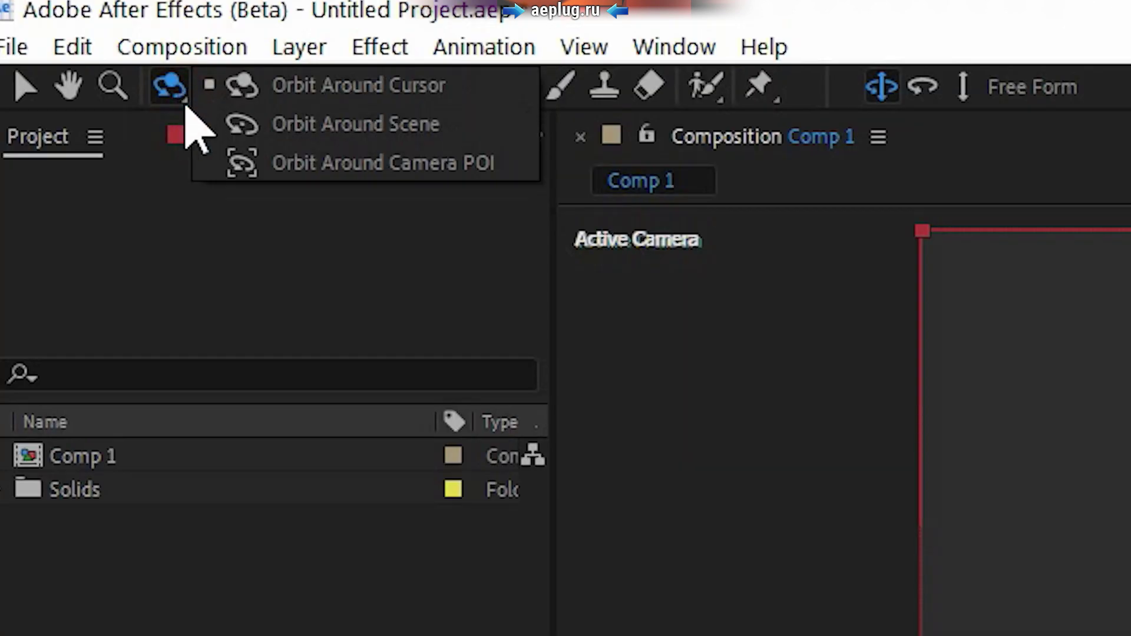
left_click(214, 87)
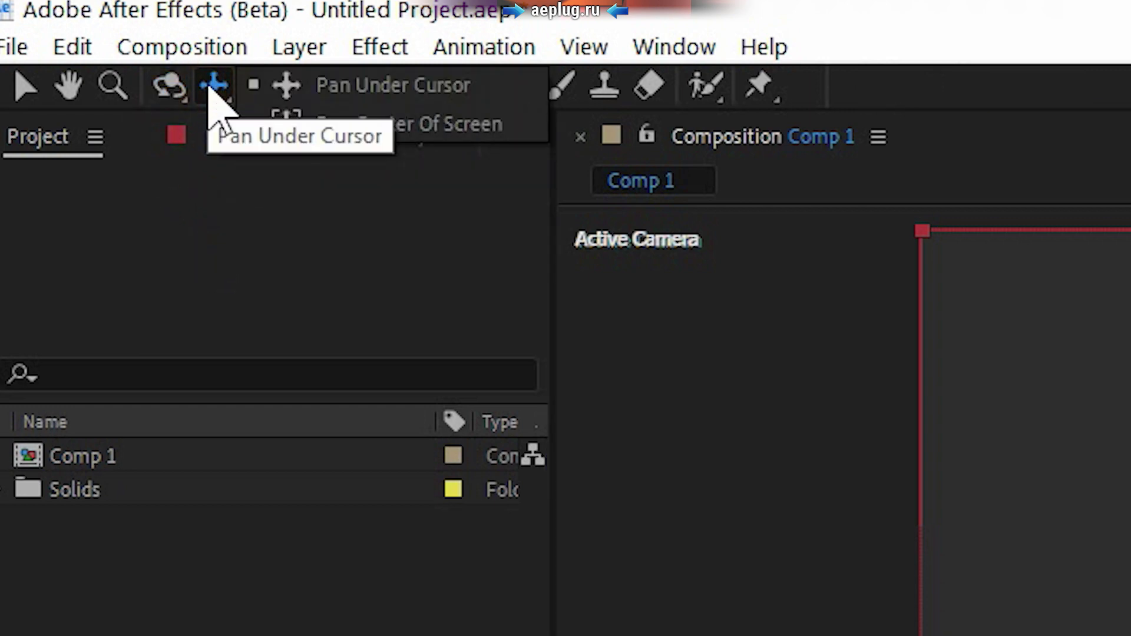
left_click(235, 265)
left_click(248, 91)
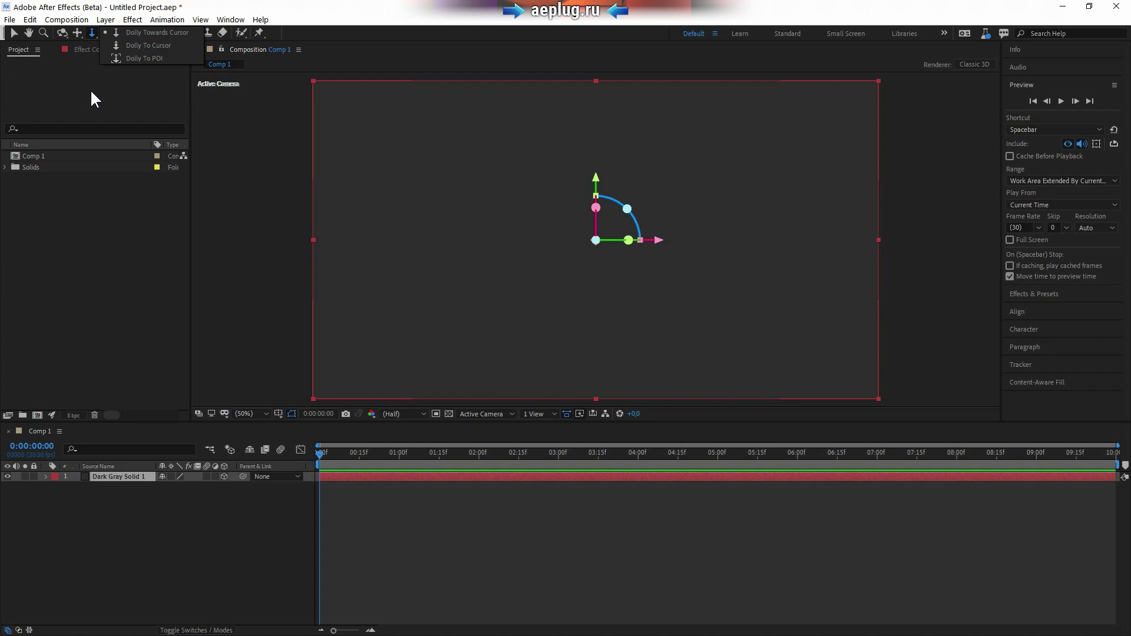
left_click(92, 93)
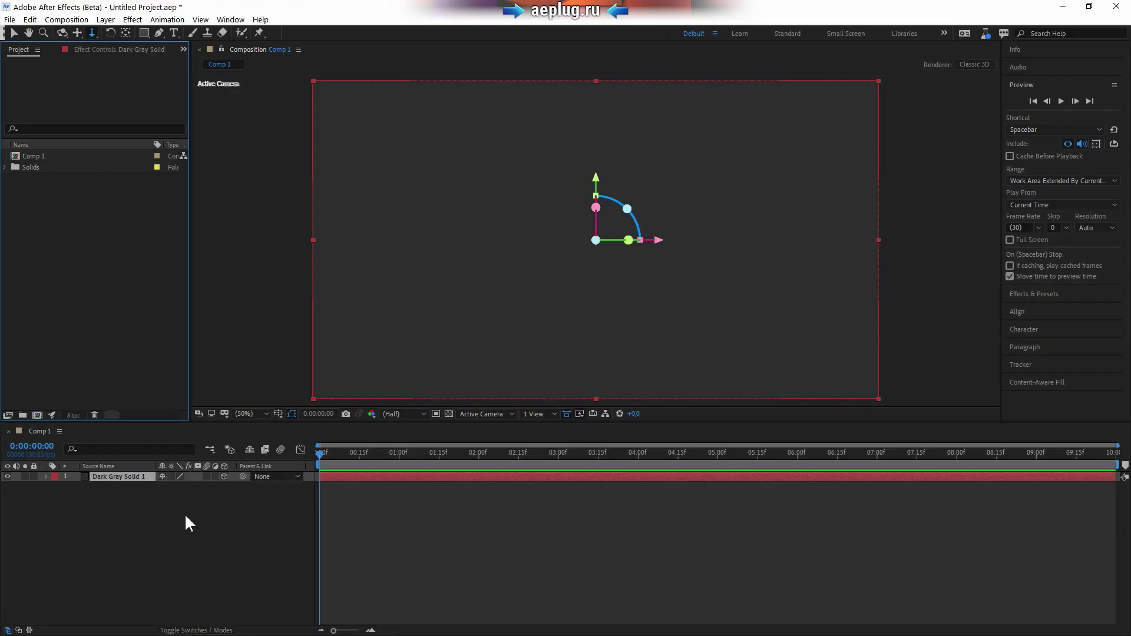
Step: Select the Dark Gray Solid 1 layer
left_click(127, 501)
left_click(122, 477)
left_click(122, 494)
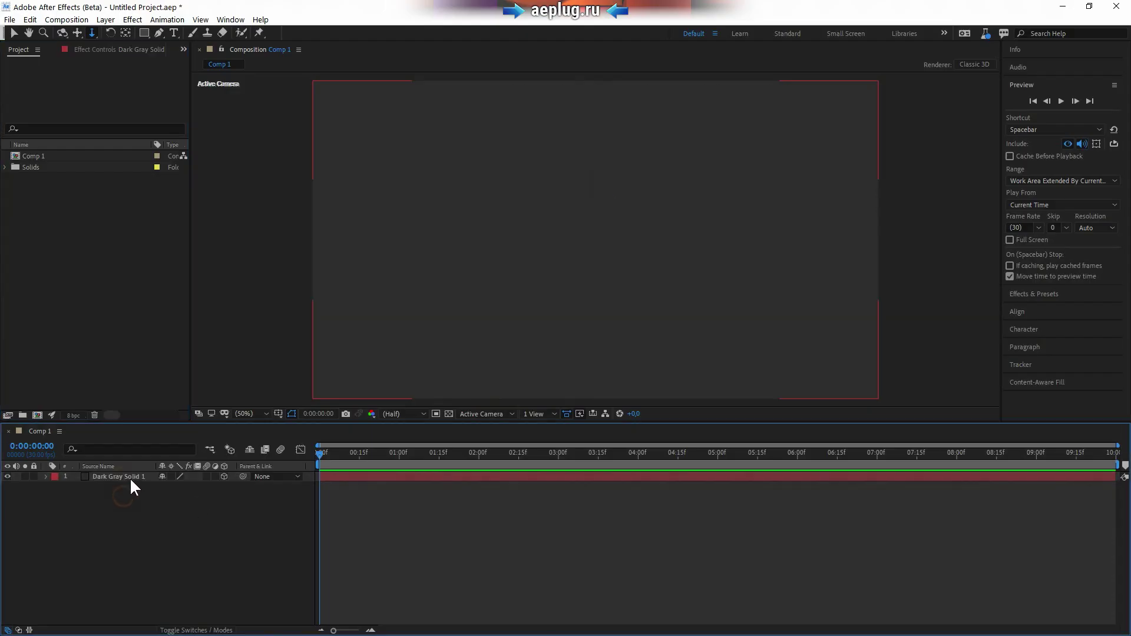
left_click(131, 479)
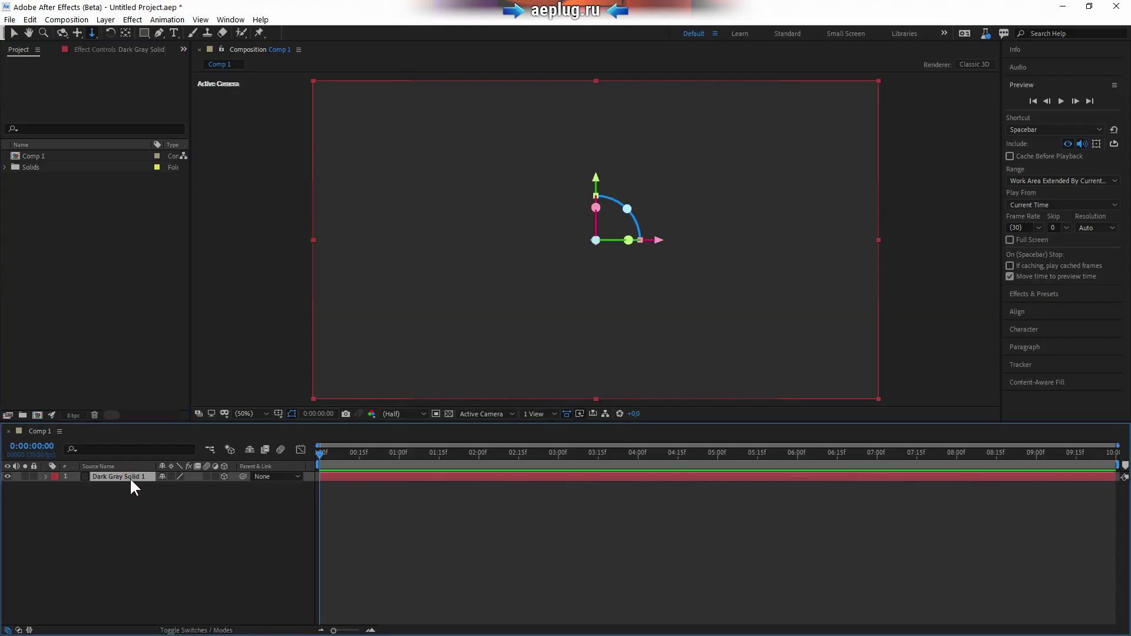
Step: Orbit the view with the Unified Camera Tool so the solid appears tilted
left_click(63, 32)
left_click_drag(557, 176, 550, 172)
mouse_move(595, 218)
left_mouse_down()
mouse_move(543, 107)
mouse_move(655, 238)
mouse_move(560, 149)
left_mouse_up()
left_click(63, 33)
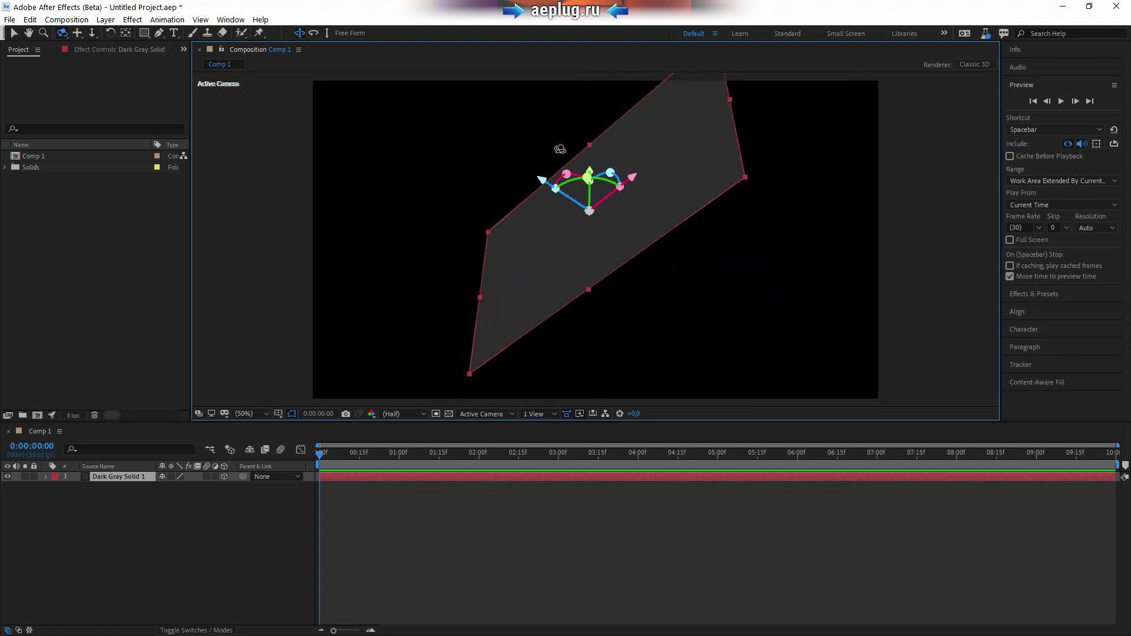
left_click(201, 20)
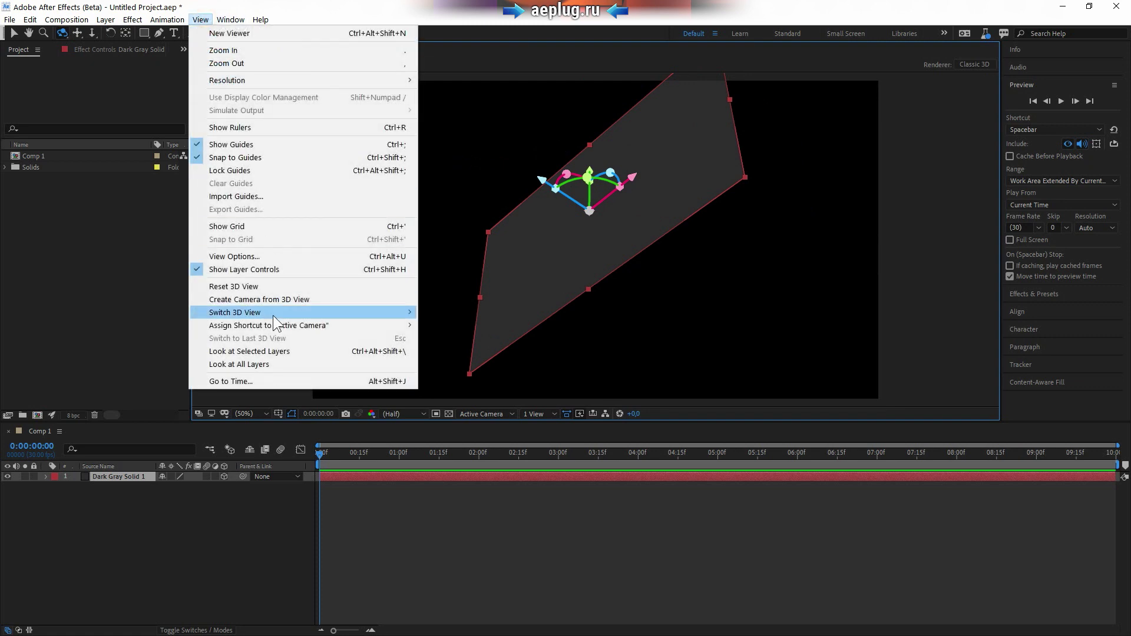
Step: Switch the 3D view back to Active Camera and orbit to a tilted angle
mouse_move(274, 313)
left_click(454, 296)
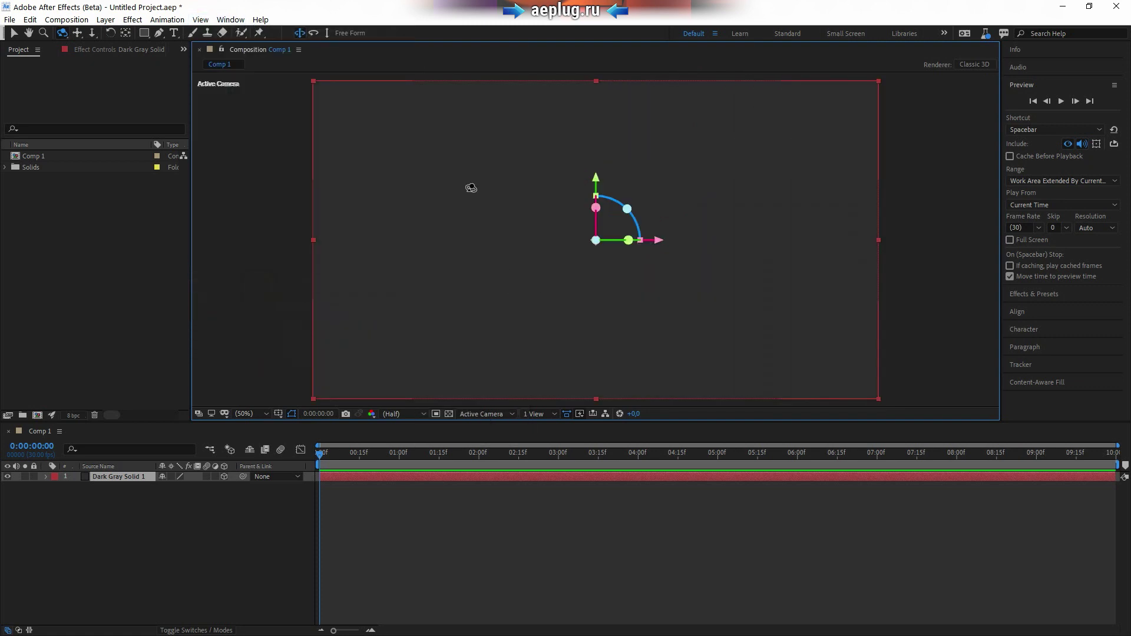
left_click_drag(471, 188, 533, 236)
Step: Create the Default camera from the 3D view, orbit it toward the solid, and reselect Dark Gray Solid 1
left_click(201, 20)
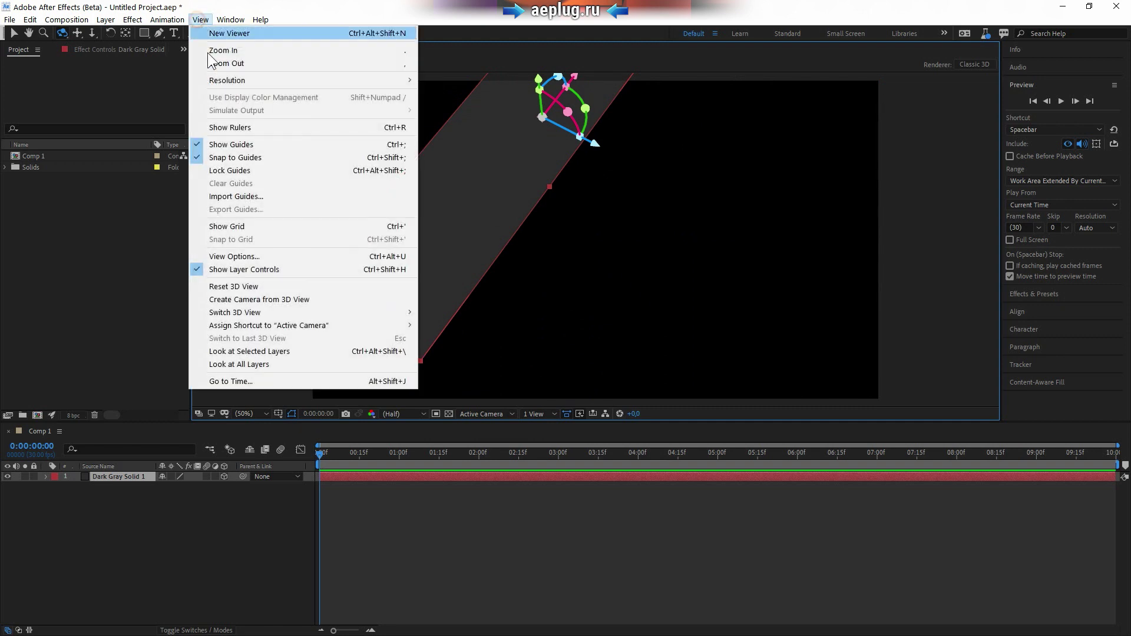
left_click(281, 296)
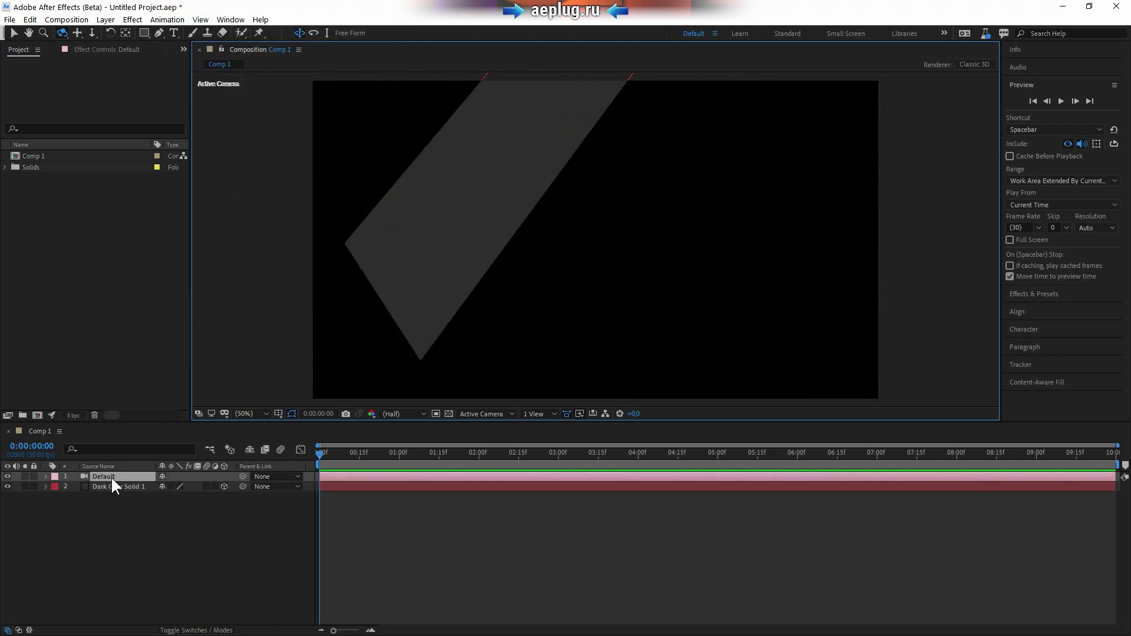
left_click(110, 476)
mouse_move(548, 265)
left_mouse_down()
mouse_move(513, 172)
mouse_move(578, 204)
mouse_move(525, 205)
left_mouse_up()
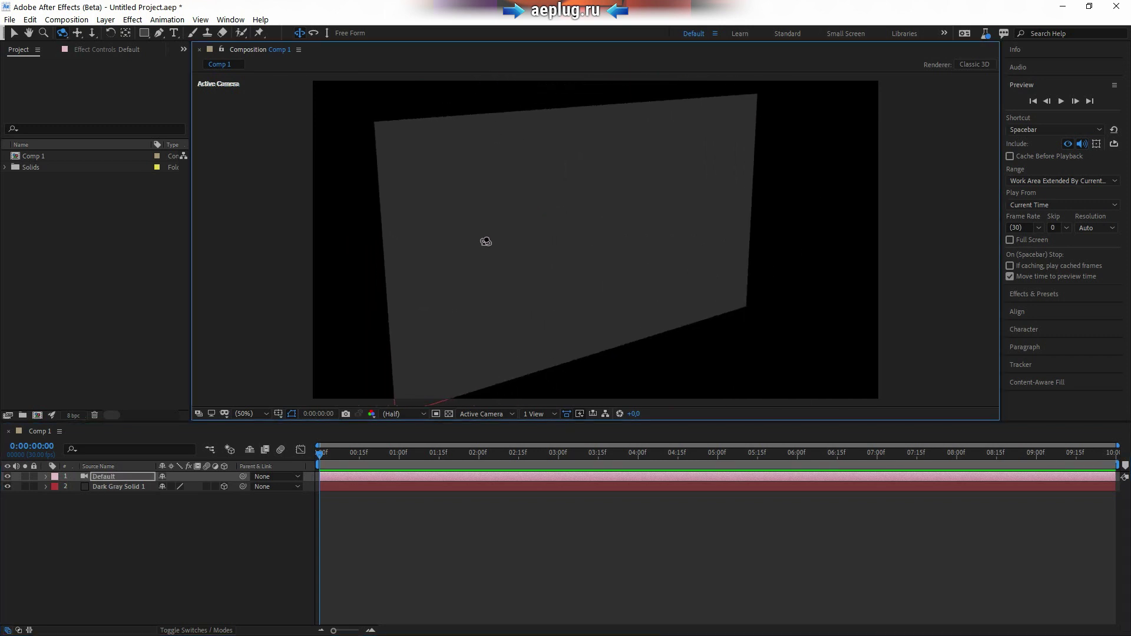
left_click(162, 486)
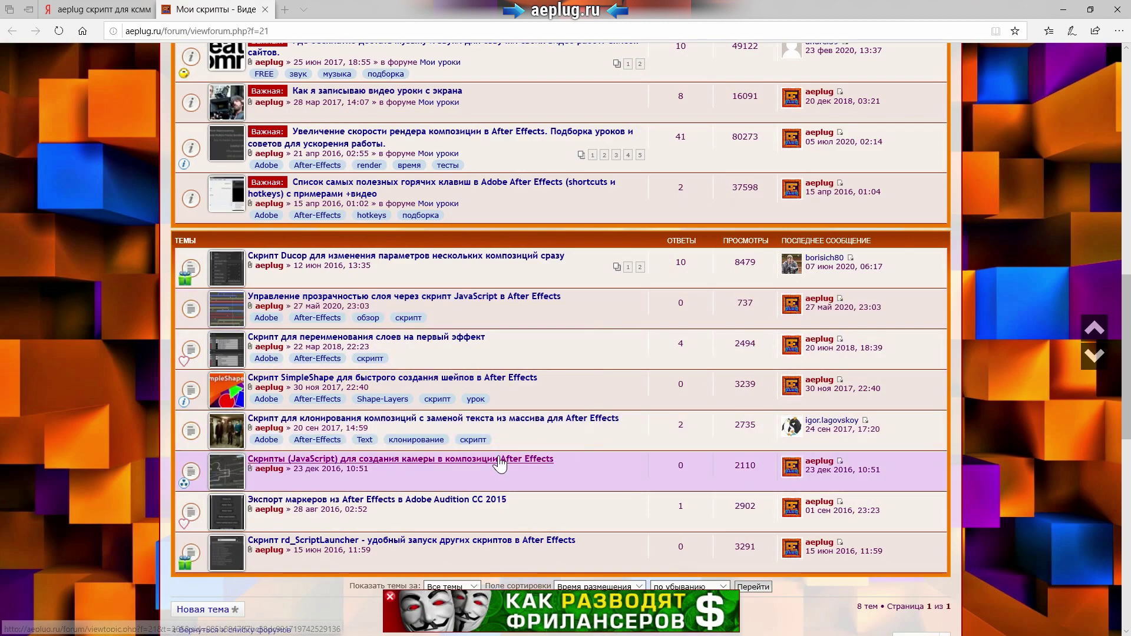
Step: Open the forum topic 'Скрипты (JavaScript) для создания камеры в композиции After Effects' and scroll to its code
left_click(499, 458)
scroll(550, 405, "down", 10)
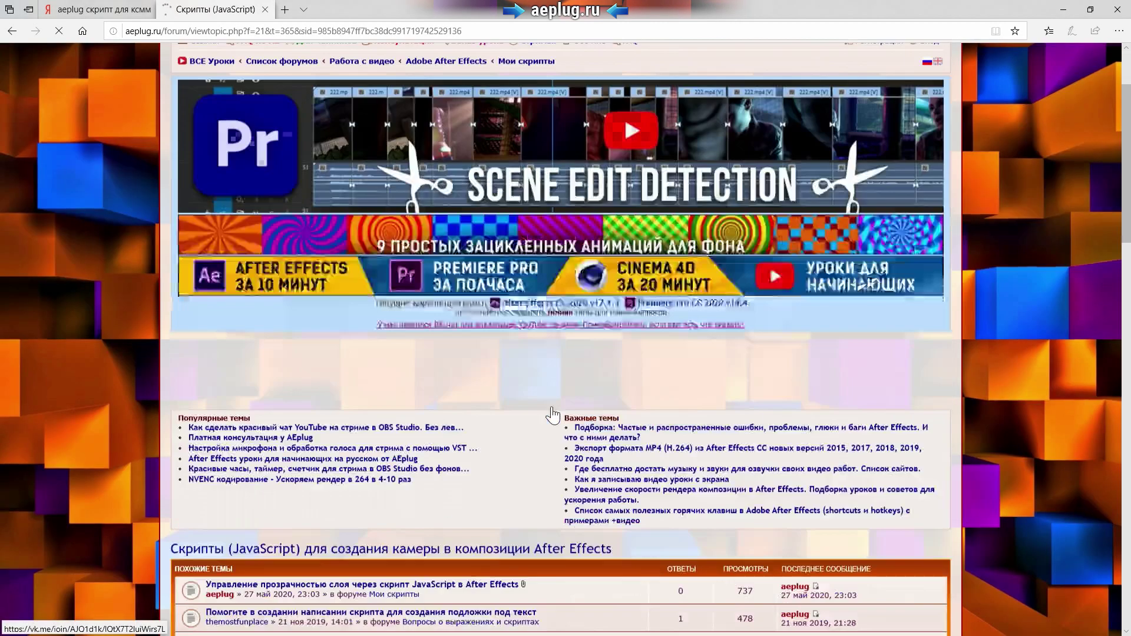
scroll(552, 406, "down", 4)
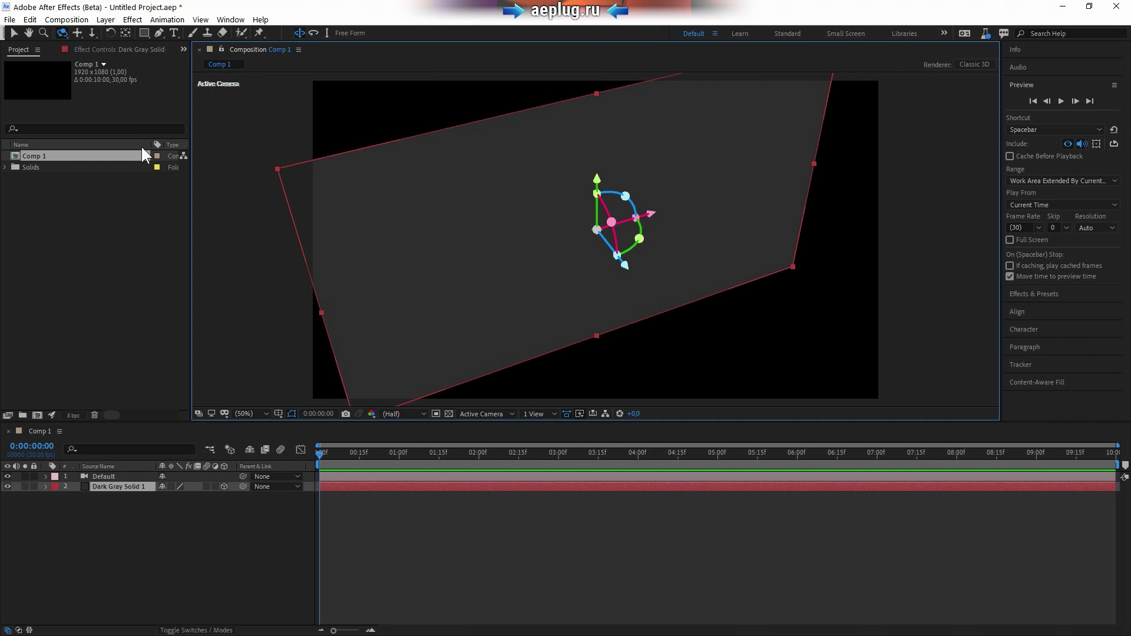
Step: Orbit the Default camera slightly and choose the Dolly To POI mode
left_click(61, 33)
left_click_drag(511, 207, 511, 205)
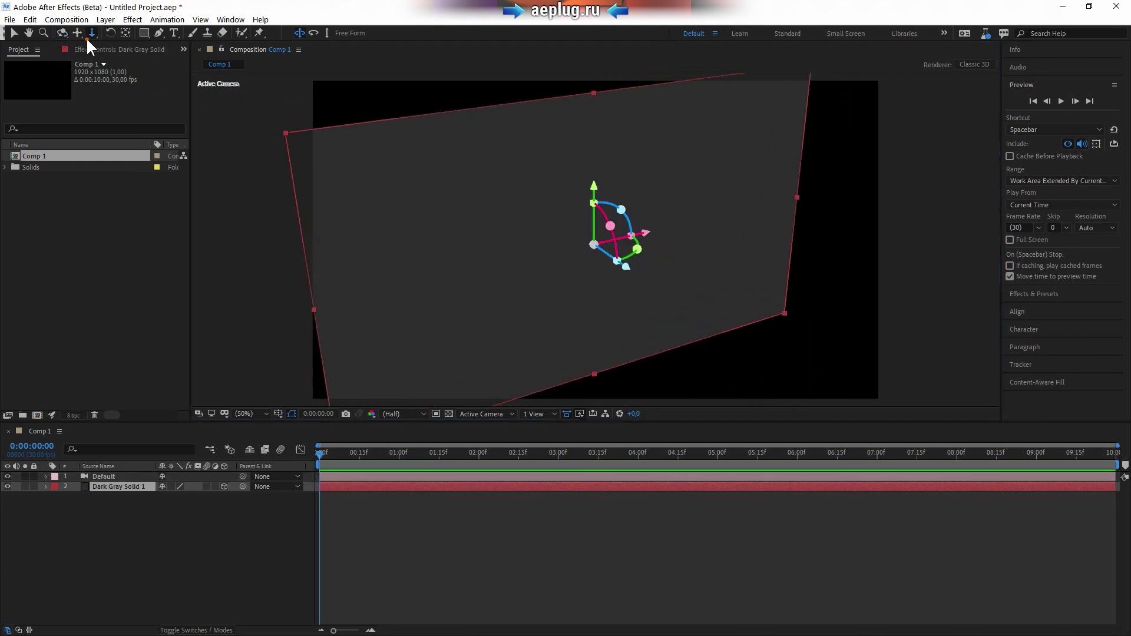
left_click_drag(88, 35, 114, 58)
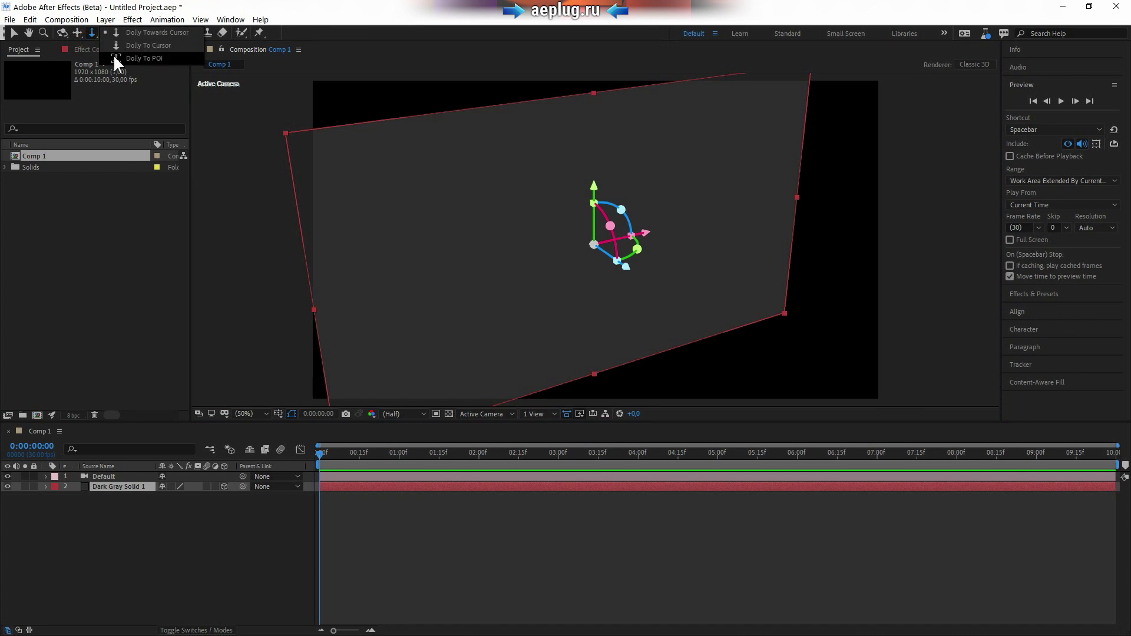
left_click_drag(114, 54, 114, 56)
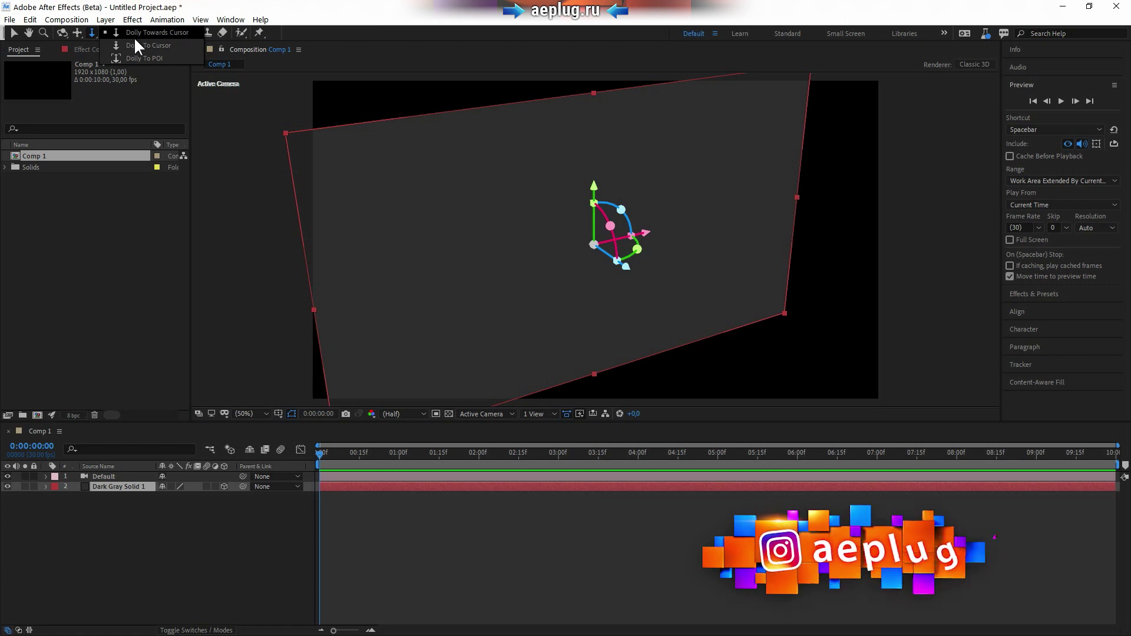
Step: Dolly the camera out and in until the solid sits smaller, left of centre
left_click_drag(335, 152, 356, 353)
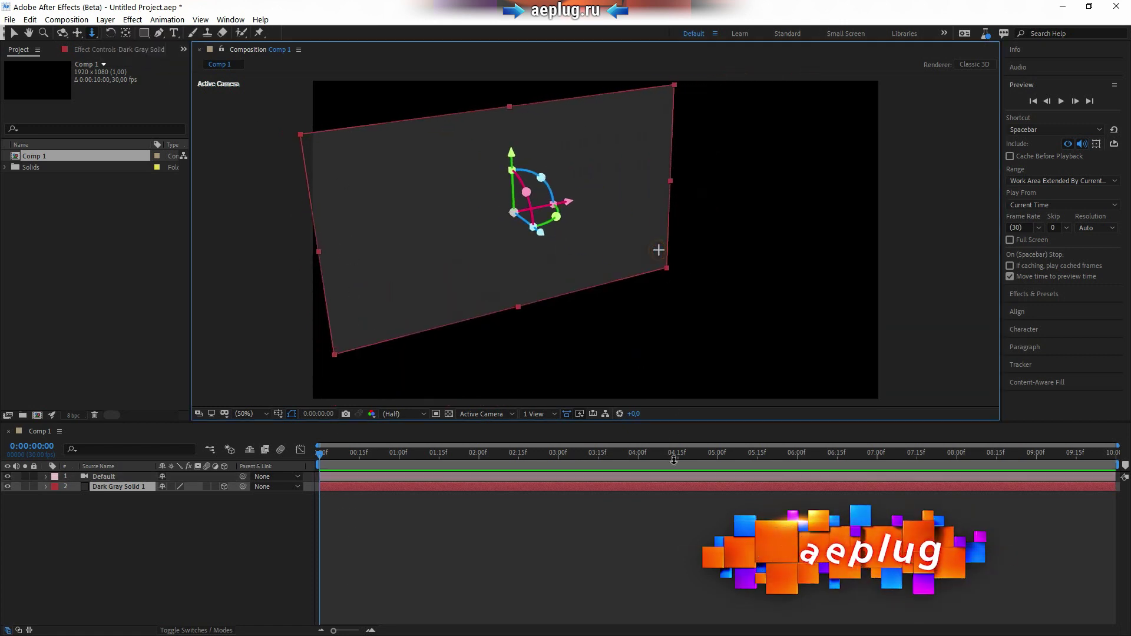
mouse_move(659, 250)
left_mouse_down()
mouse_move(658, 125)
mouse_move(693, 3)
left_mouse_up()
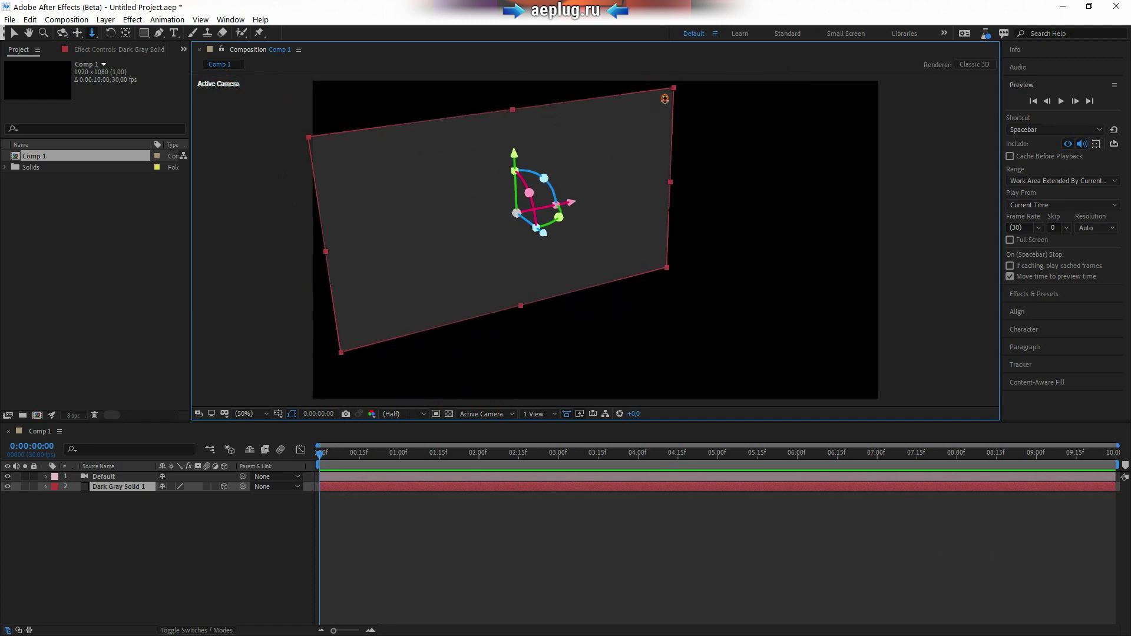
mouse_move(665, 98)
left_mouse_down()
mouse_move(738, 30)
mouse_move(594, 363)
left_mouse_up()
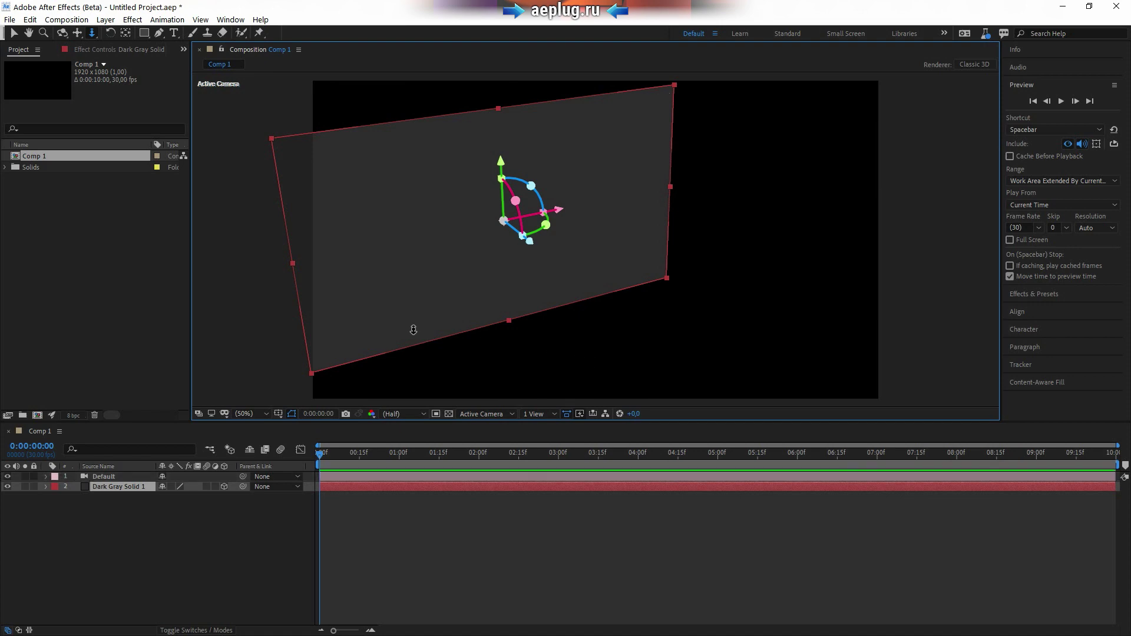
left_click_drag(334, 354, 115, 87)
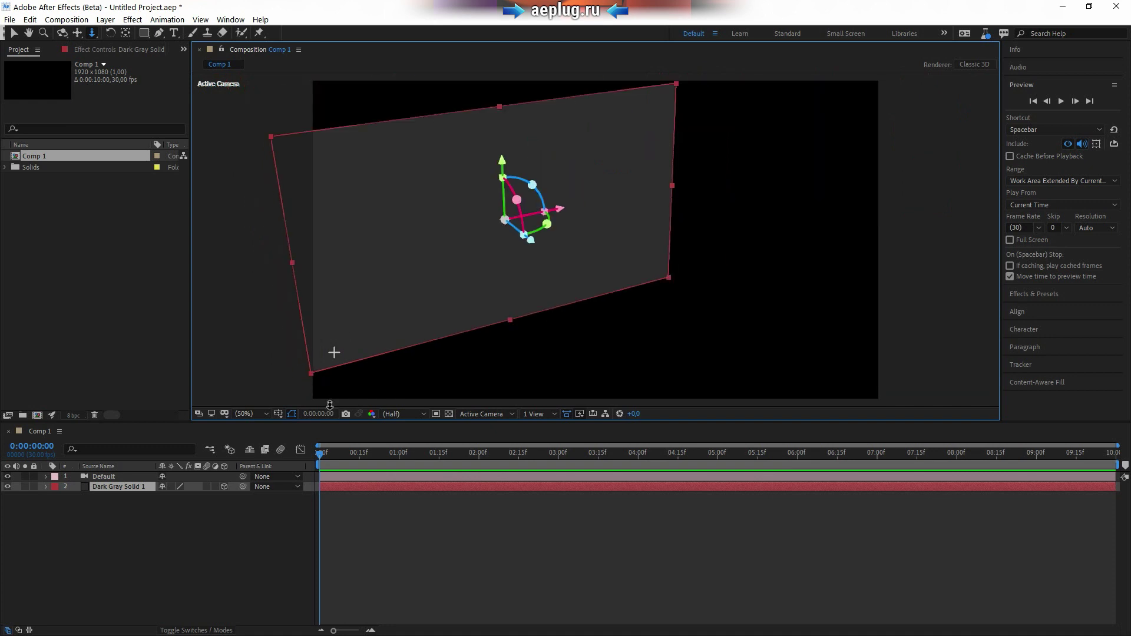
left_click(62, 33)
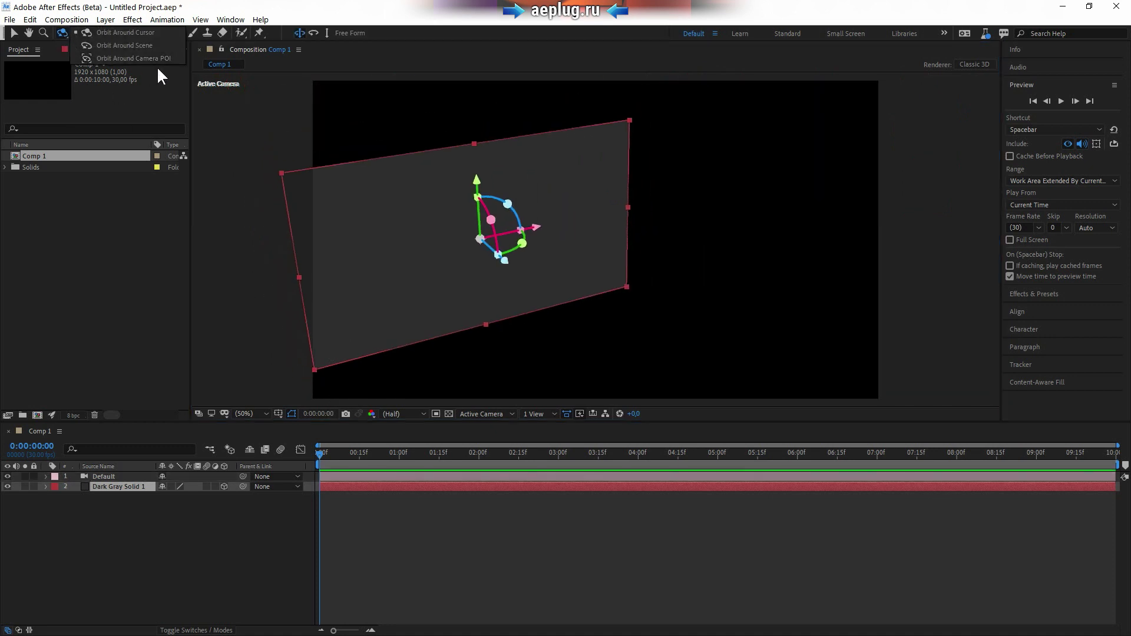
Step: Orbit the Default camera to a near-frontal view of Dark Gray Solid 1
mouse_move(617, 277)
left_mouse_down()
mouse_move(358, 125)
mouse_move(337, 99)
mouse_move(362, 137)
mouse_move(336, 118)
left_mouse_up()
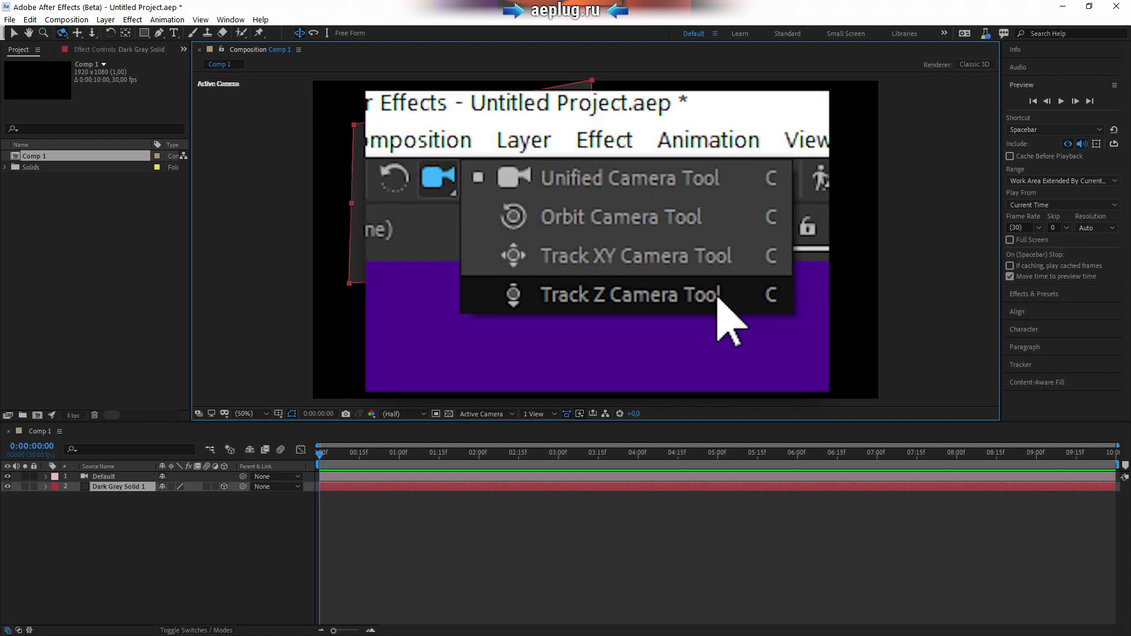
left_click_drag(550, 240, 568, 242)
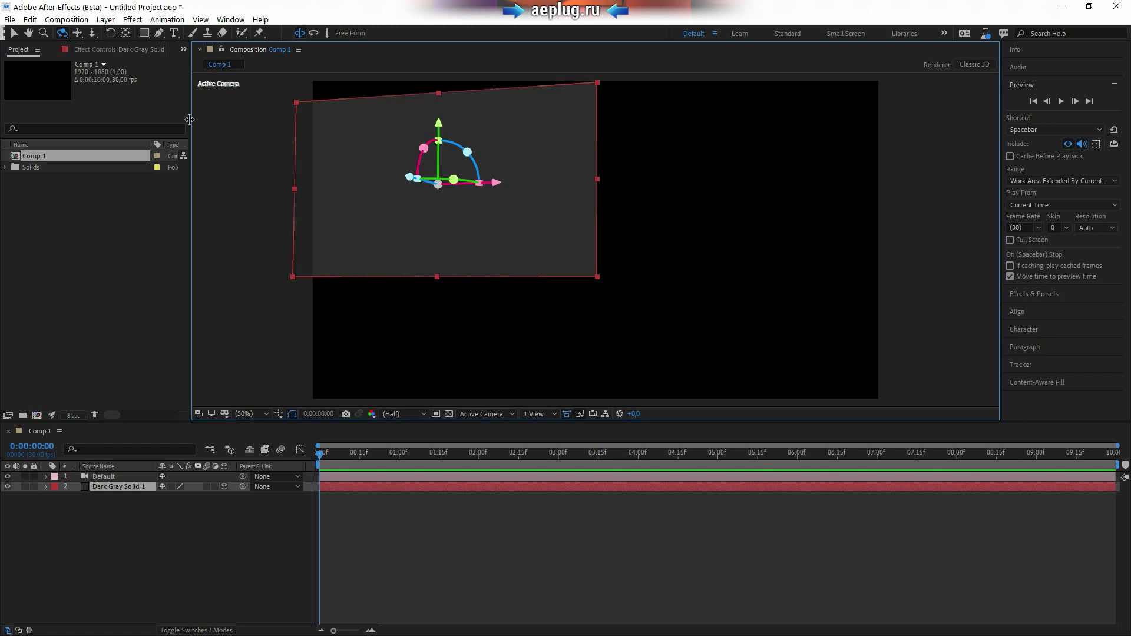
Step: Track, dolly closer and orbit the Default camera so the solid fills the frame at an angle
left_click(74, 33)
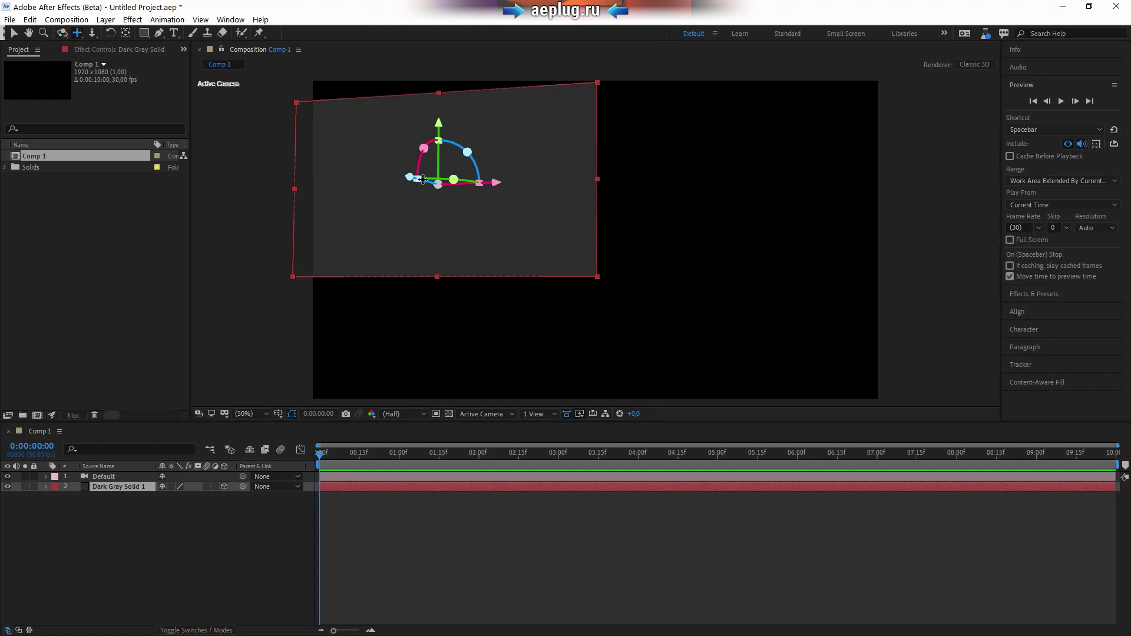
mouse_move(460, 199)
left_mouse_down()
mouse_move(607, 274)
mouse_move(512, 221)
left_mouse_up()
left_click(63, 33)
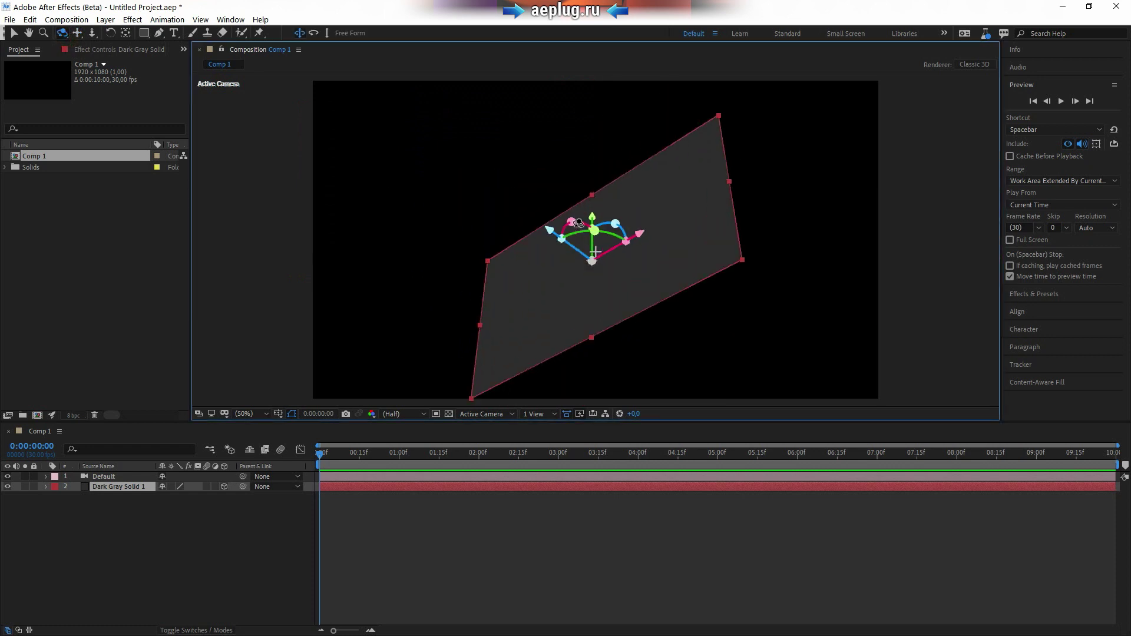
left_click(92, 34)
left_click_drag(638, 194, 644, 265)
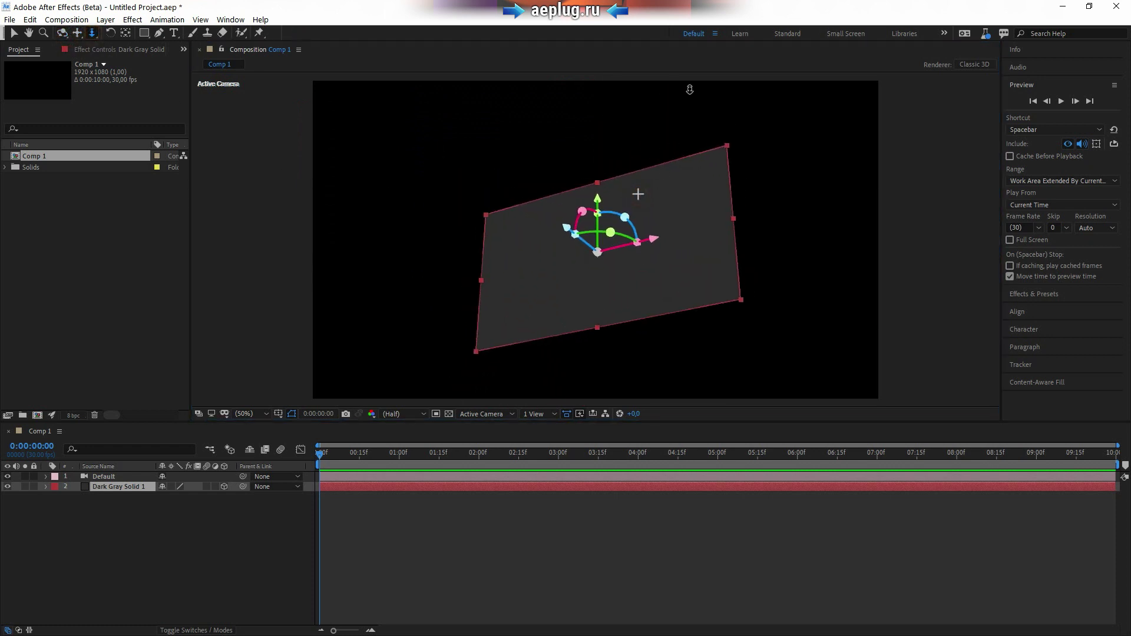
left_click(63, 33)
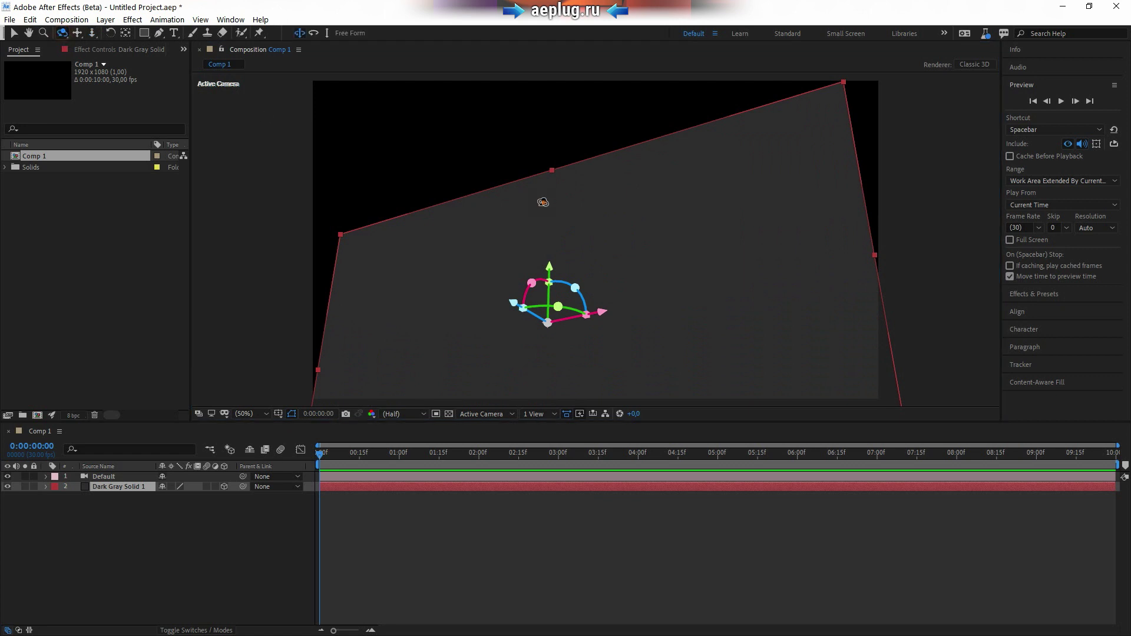
mouse_move(543, 201)
left_mouse_down()
mouse_move(588, 257)
mouse_move(533, 251)
mouse_move(631, 164)
left_mouse_up()
left_click(77, 33)
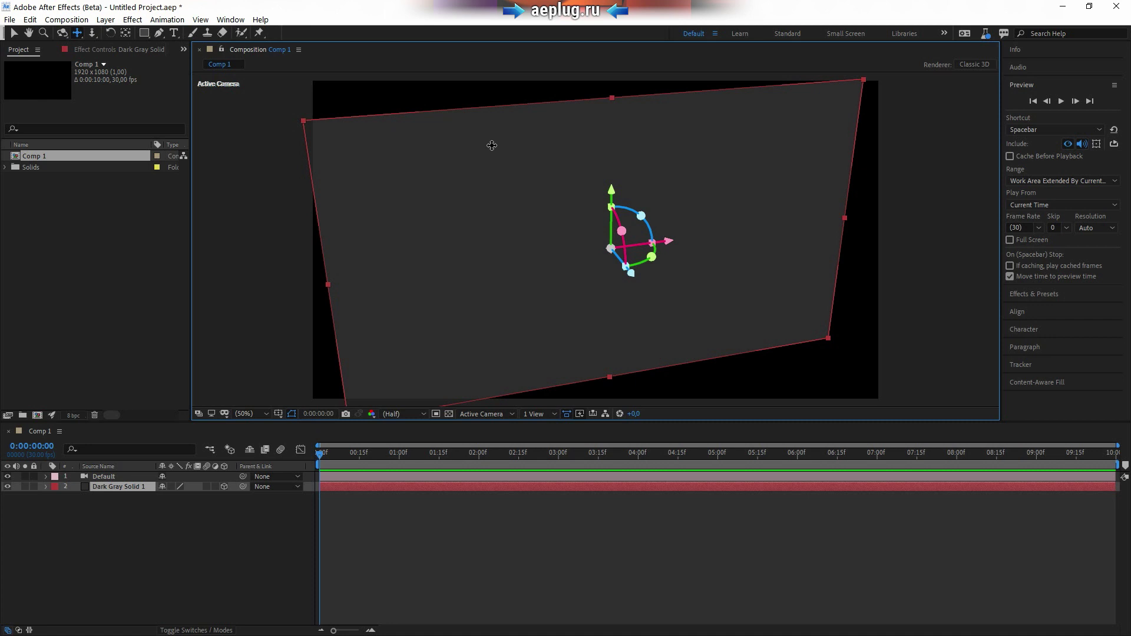
Step: Orbit the view, then move the solid along its Z, Y and X axes with the gizmo
key("c")
mouse_move(632, 292)
left_mouse_down()
mouse_move(662, 288)
mouse_move(689, 262)
mouse_move(685, 233)
mouse_move(623, 291)
mouse_move(677, 280)
mouse_move(639, 302)
mouse_move(630, 291)
left_mouse_up()
key("v")
mouse_move(578, 262)
left_mouse_down()
mouse_move(688, 223)
mouse_move(417, 354)
mouse_move(707, 217)
mouse_move(454, 349)
mouse_move(482, 324)
left_mouse_up()
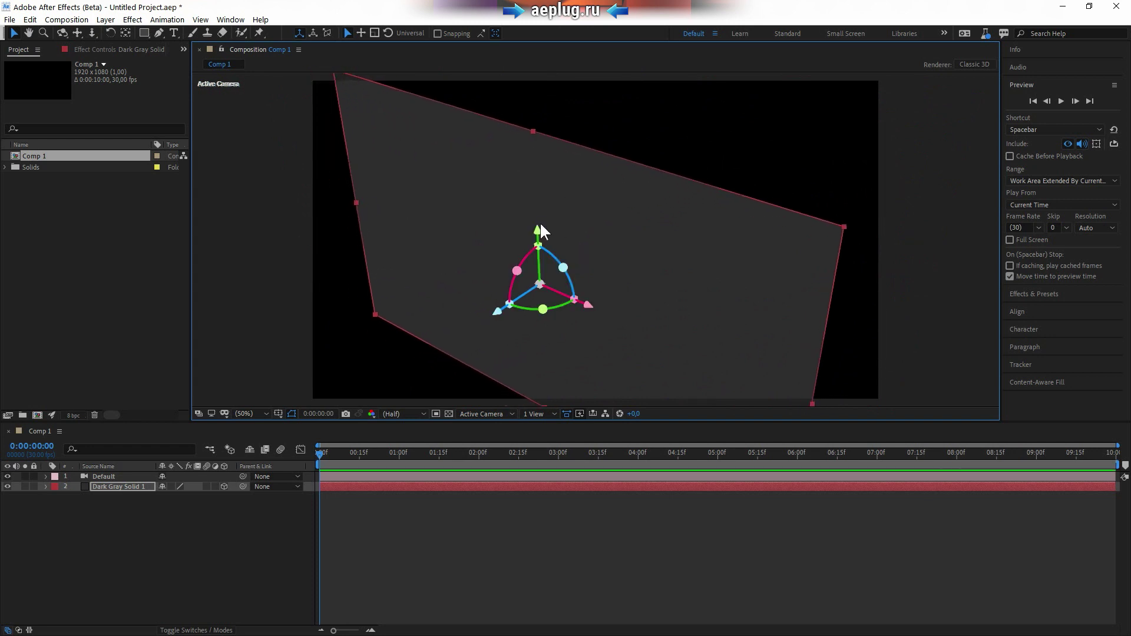
mouse_move(539, 224)
left_mouse_down()
mouse_move(533, 137)
mouse_move(532, 190)
left_mouse_up()
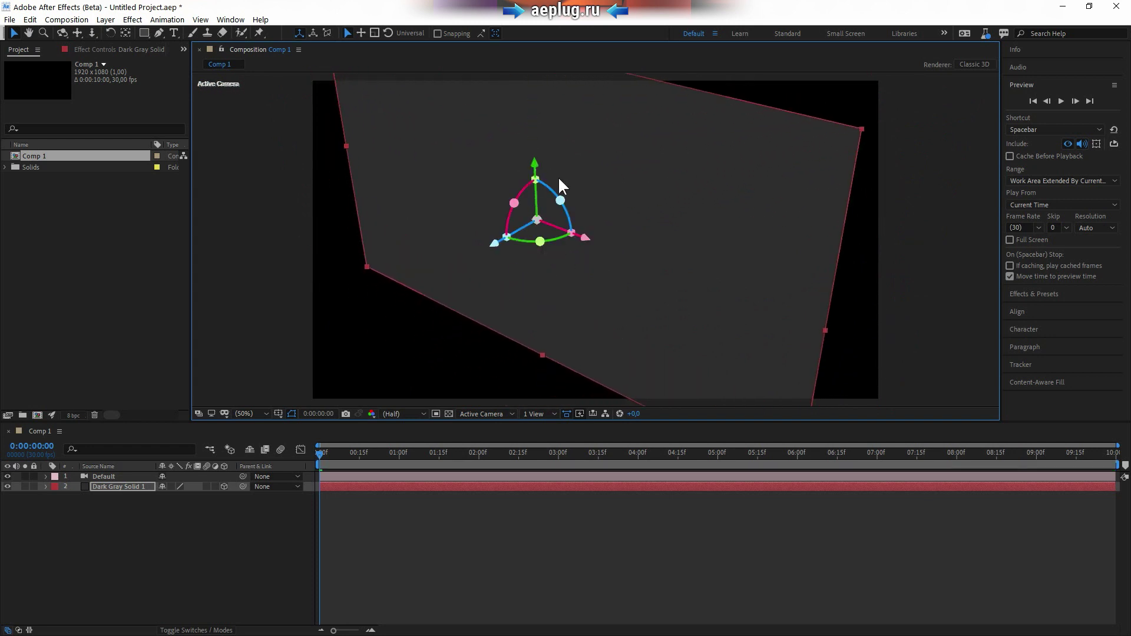
left_click_drag(675, 287, 623, 232)
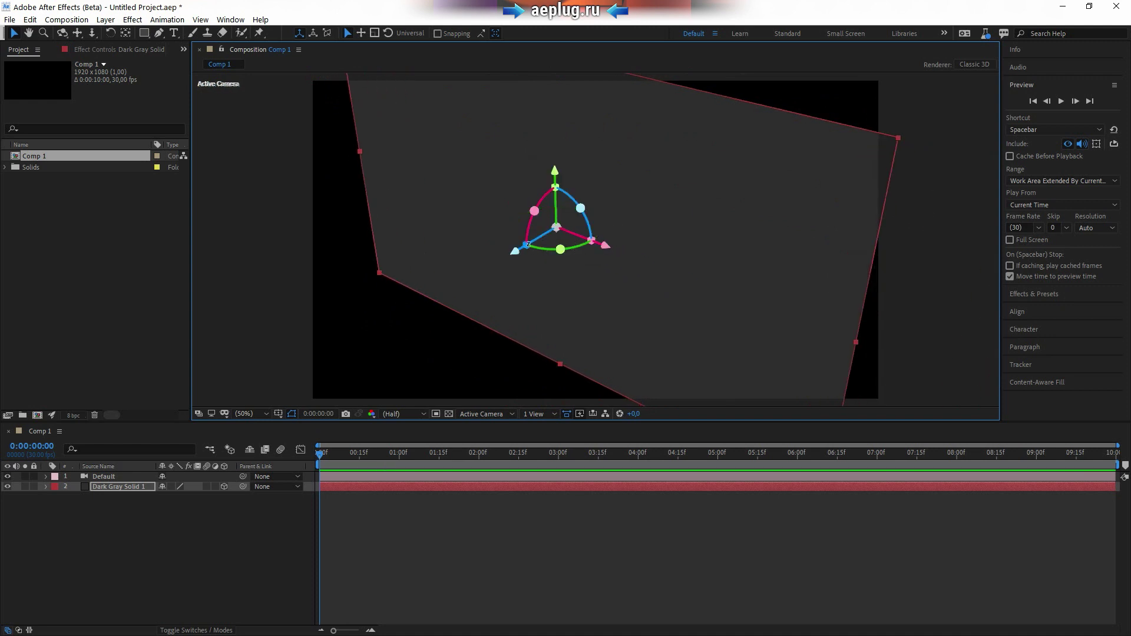
Step: Scale the solid along Z, shift it right along X, and rotate it on its vertical axis
left_click_drag(521, 248, 452, 293)
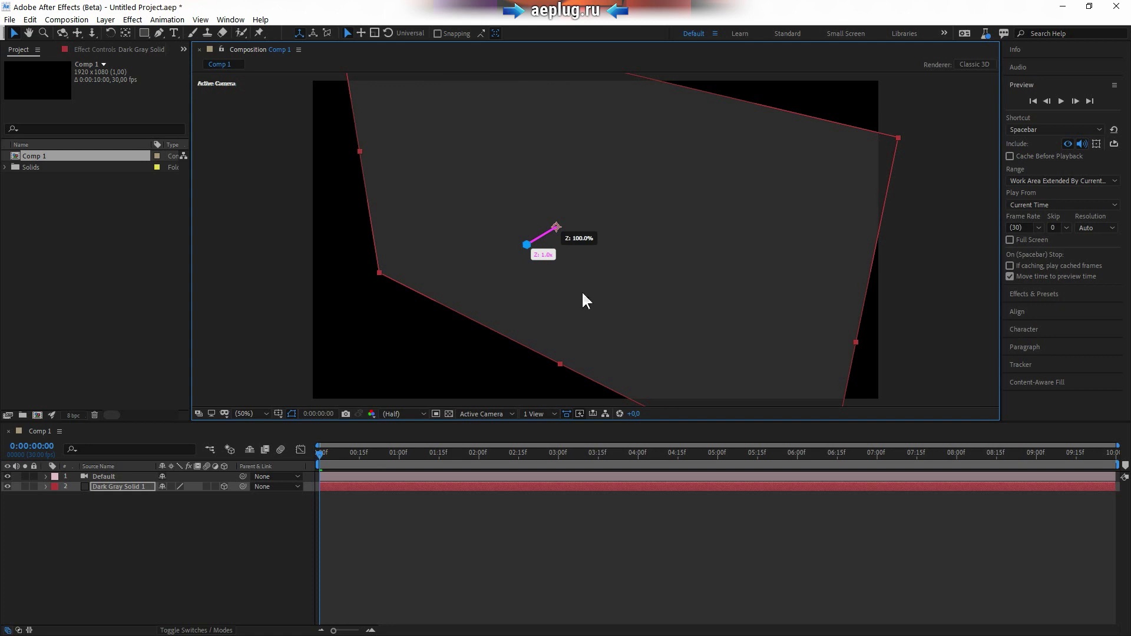
left_click_drag(557, 227, 561, 246)
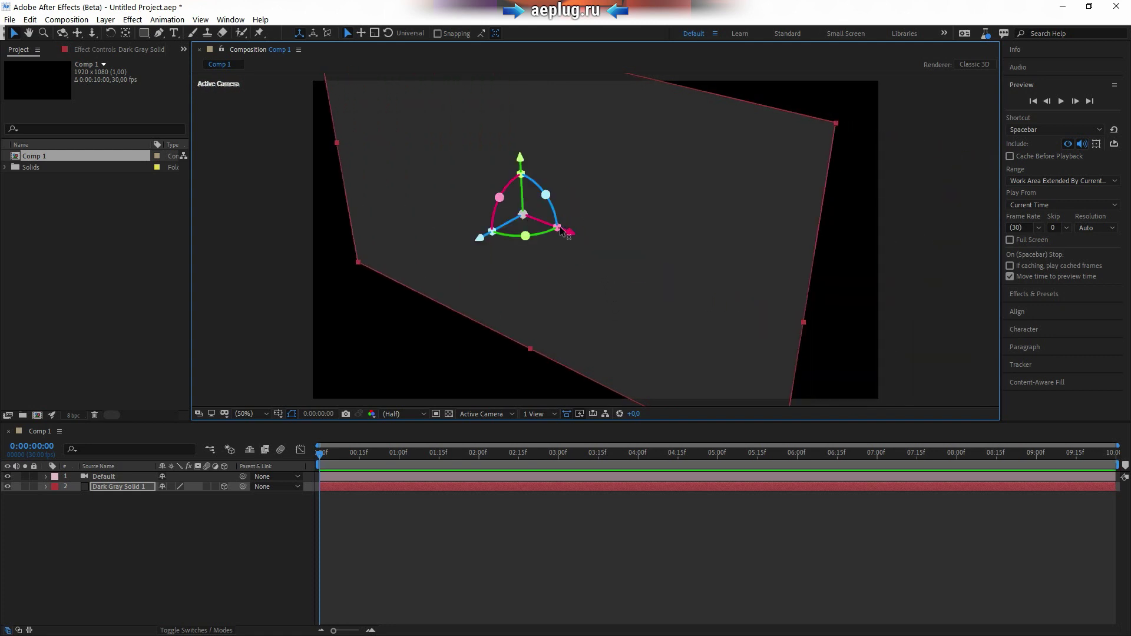
left_click_drag(563, 232, 678, 277)
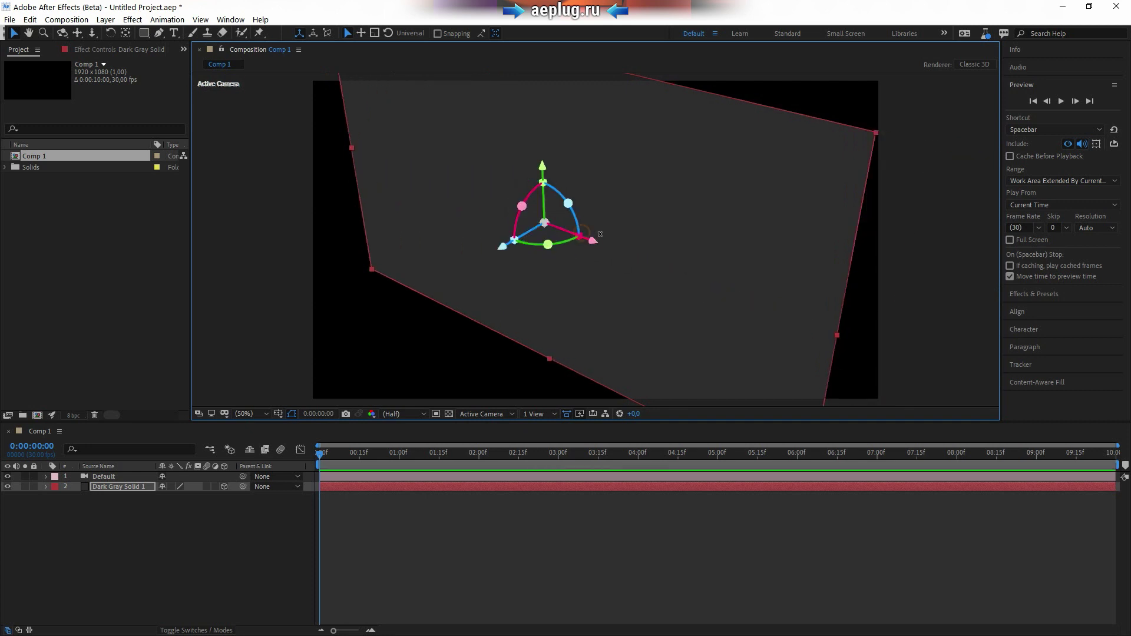
mouse_move(582, 233)
left_mouse_down()
mouse_move(555, 235)
mouse_move(700, 297)
mouse_move(593, 249)
mouse_move(544, 162)
mouse_move(545, 240)
mouse_move(577, 239)
mouse_move(570, 232)
left_mouse_up()
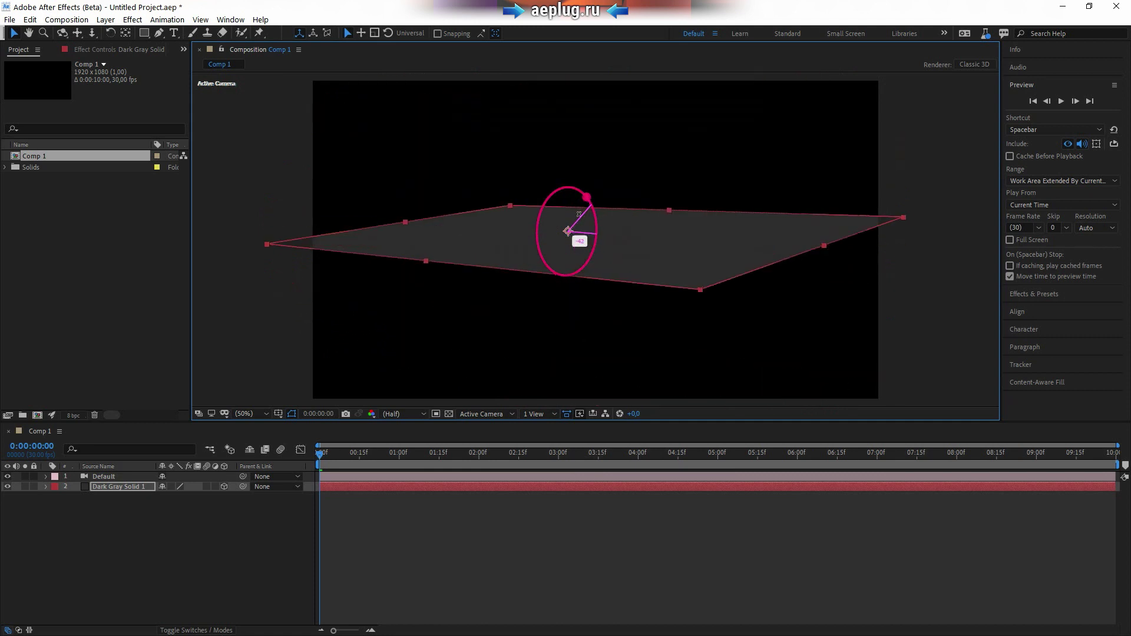
Step: Rotate the solid into a flat plane, move it up and left, and orbit the camera around it
left_click_drag(567, 230, 620, 251)
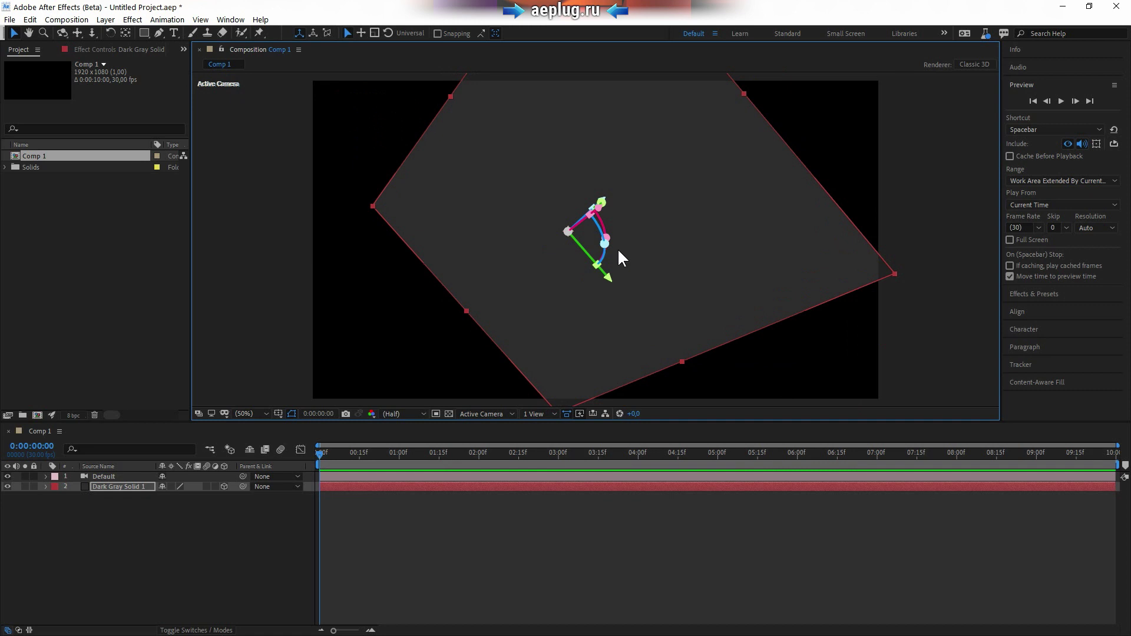
mouse_move(619, 289)
left_mouse_down()
mouse_move(594, 272)
mouse_move(583, 278)
mouse_move(545, 245)
mouse_move(548, 170)
mouse_move(714, 313)
left_mouse_up()
key("c")
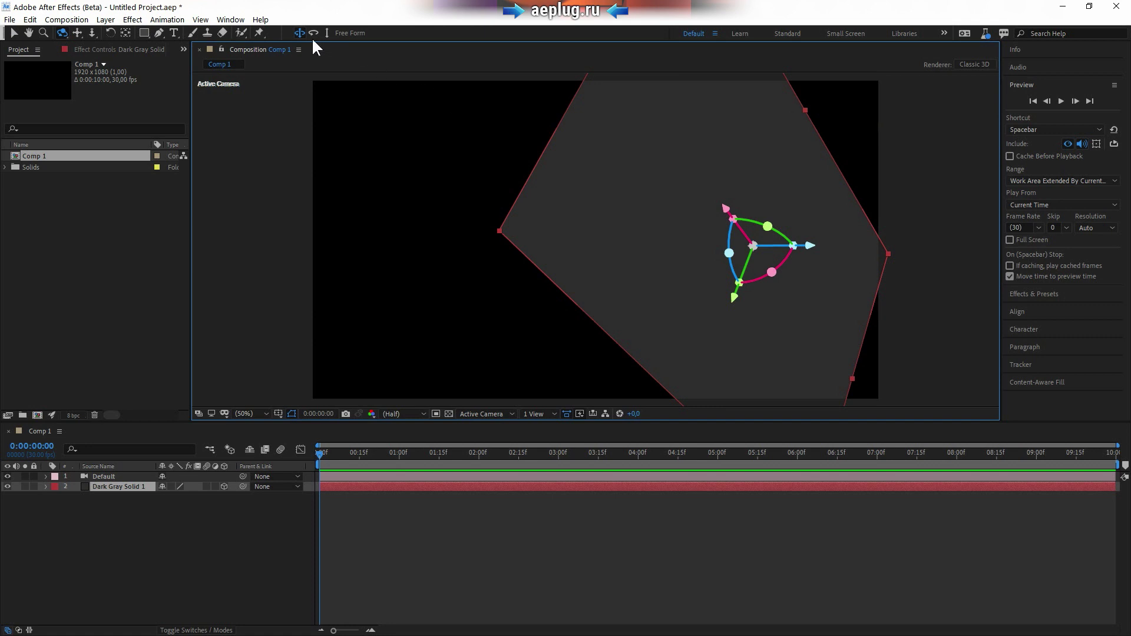
mouse_move(655, 213)
left_mouse_down()
mouse_move(687, 193)
mouse_move(495, 167)
left_mouse_up()
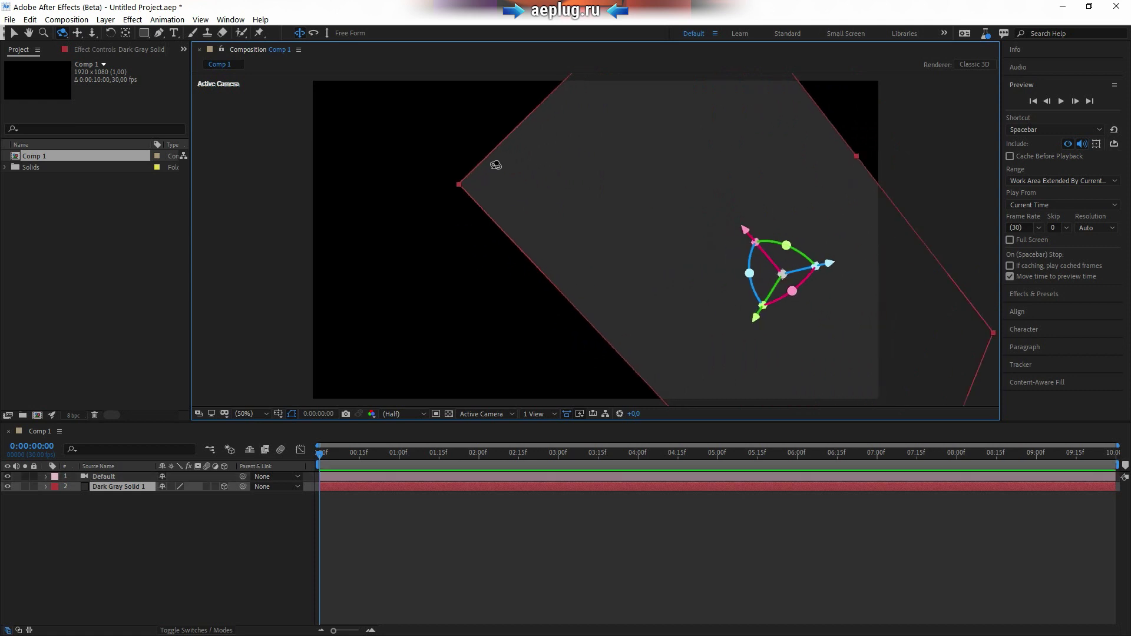
mouse_move(680, 152)
left_mouse_down()
mouse_move(868, 195)
mouse_move(654, 179)
mouse_move(675, 190)
mouse_move(674, 300)
mouse_move(687, 109)
mouse_move(670, 371)
mouse_move(833, 240)
mouse_move(661, 235)
left_mouse_up()
Step: Orbit the camera constrained vertically over the solid, then in Free Form mode
left_click(327, 33)
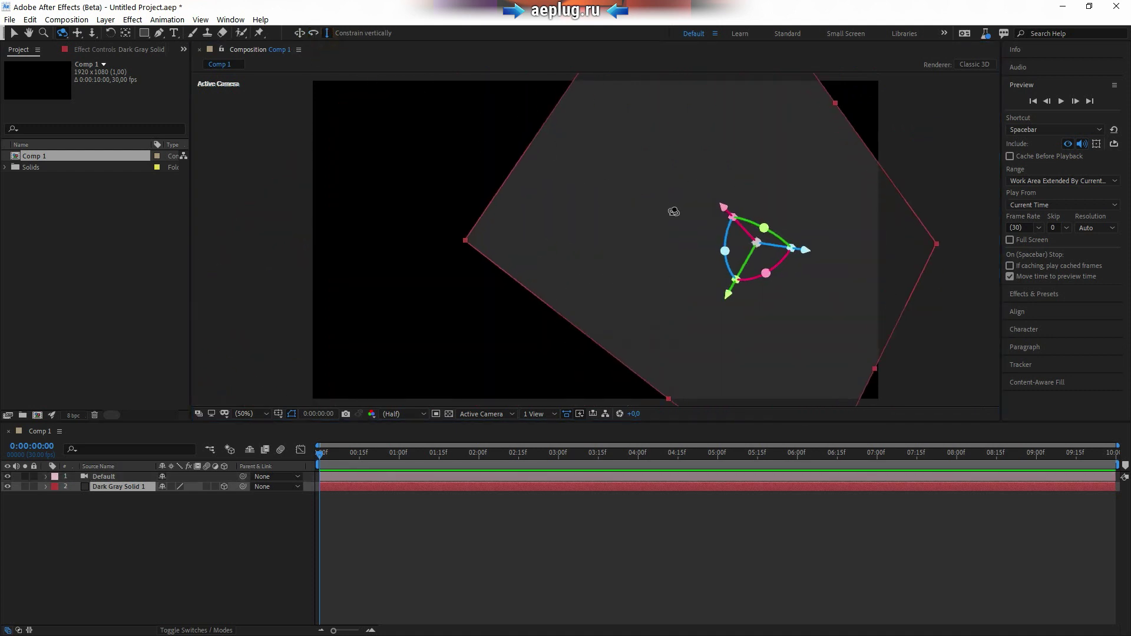
mouse_move(652, 165)
left_mouse_down()
mouse_move(663, 203)
mouse_move(664, 176)
mouse_move(884, 242)
mouse_move(720, 250)
mouse_move(354, 79)
left_mouse_up()
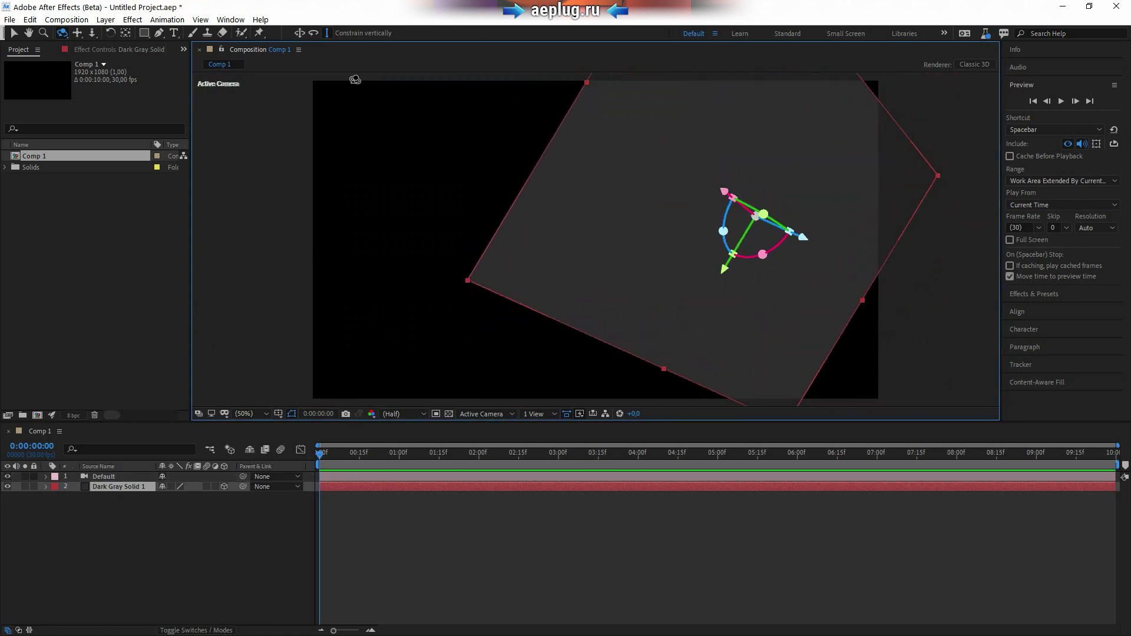
left_click(300, 33)
left_click_drag(649, 195, 657, 177)
left_click_drag(672, 201, 755, 207)
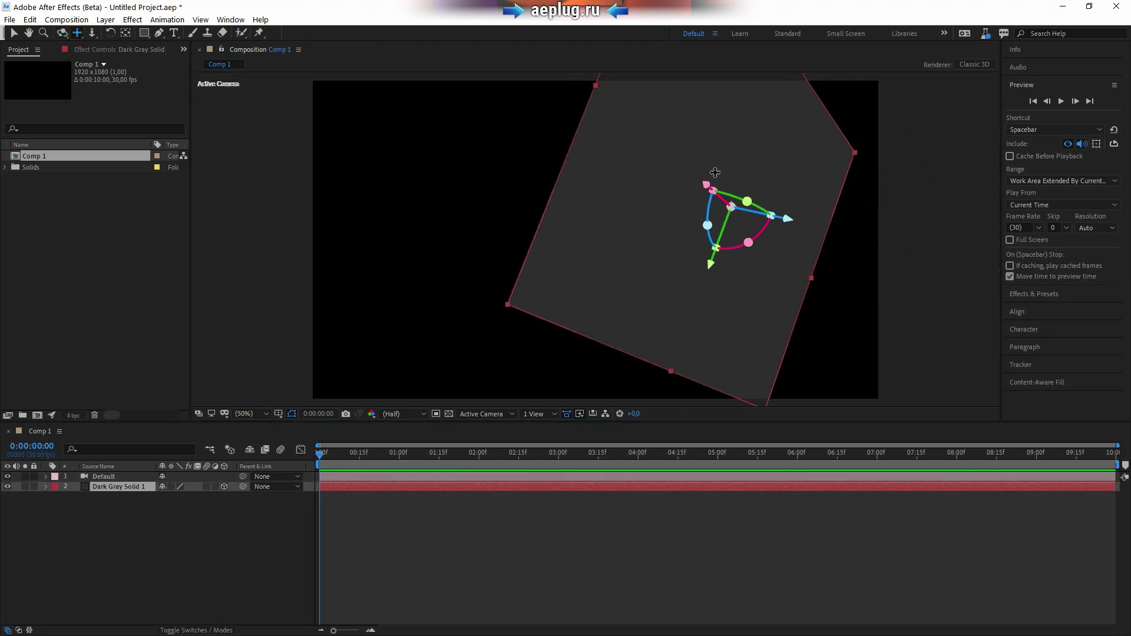
Step: Pan the view with the Hand tool, track the camera sideways, and return to the Selection tool
key("h")
left_click_drag(719, 171, 759, 161)
key("c")
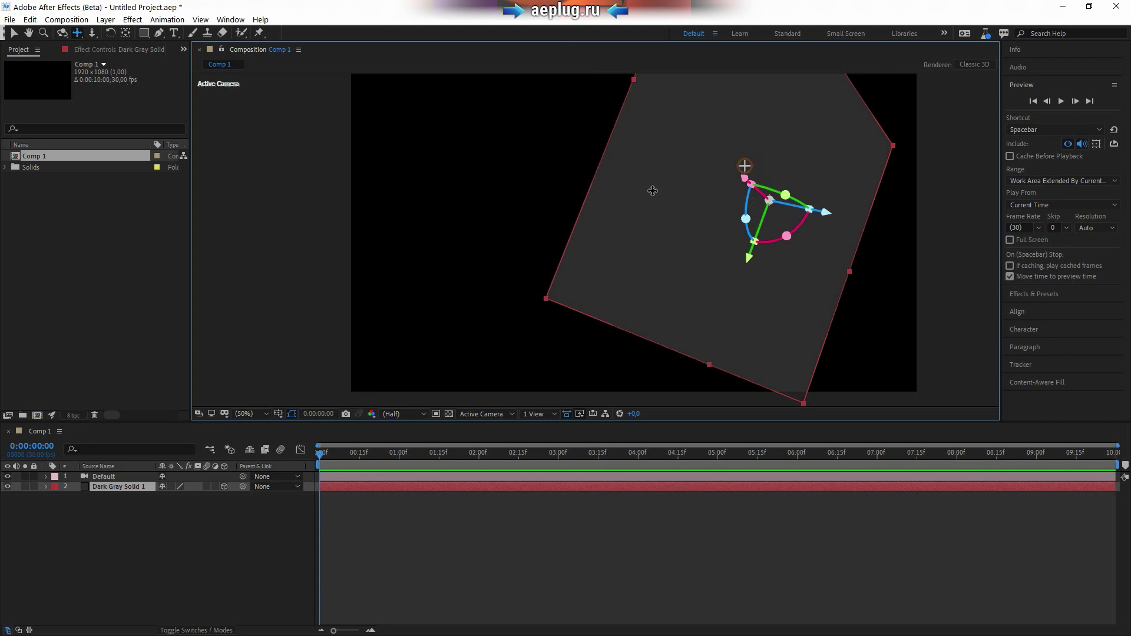
mouse_move(608, 148)
left_mouse_down()
mouse_move(512, 166)
mouse_move(616, 162)
left_mouse_up()
left_click(61, 33)
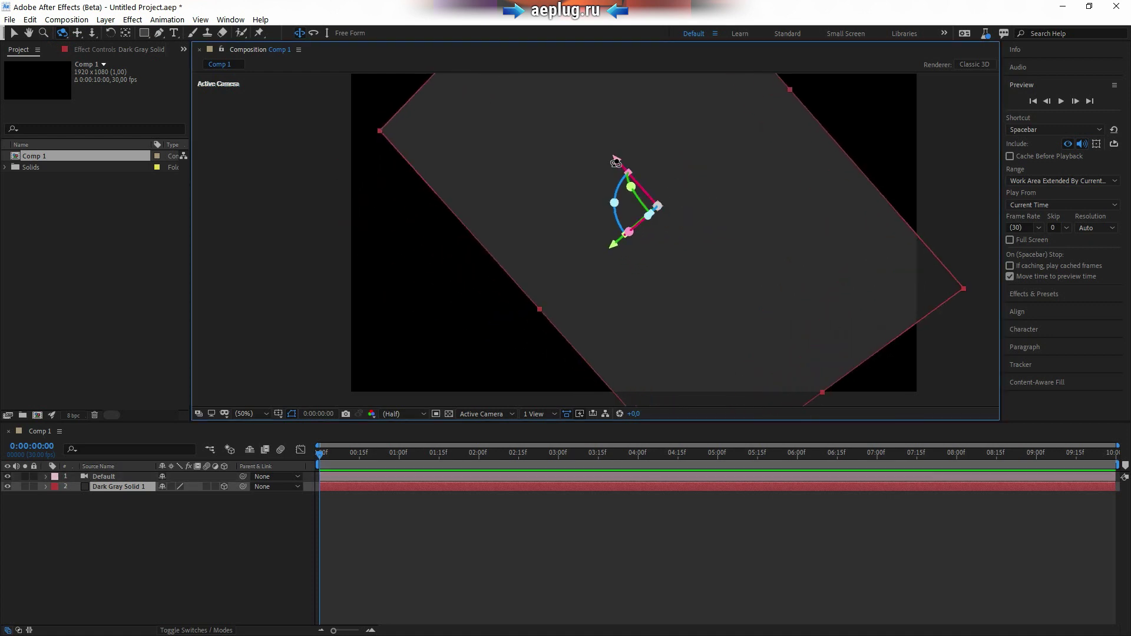
left_click(13, 33)
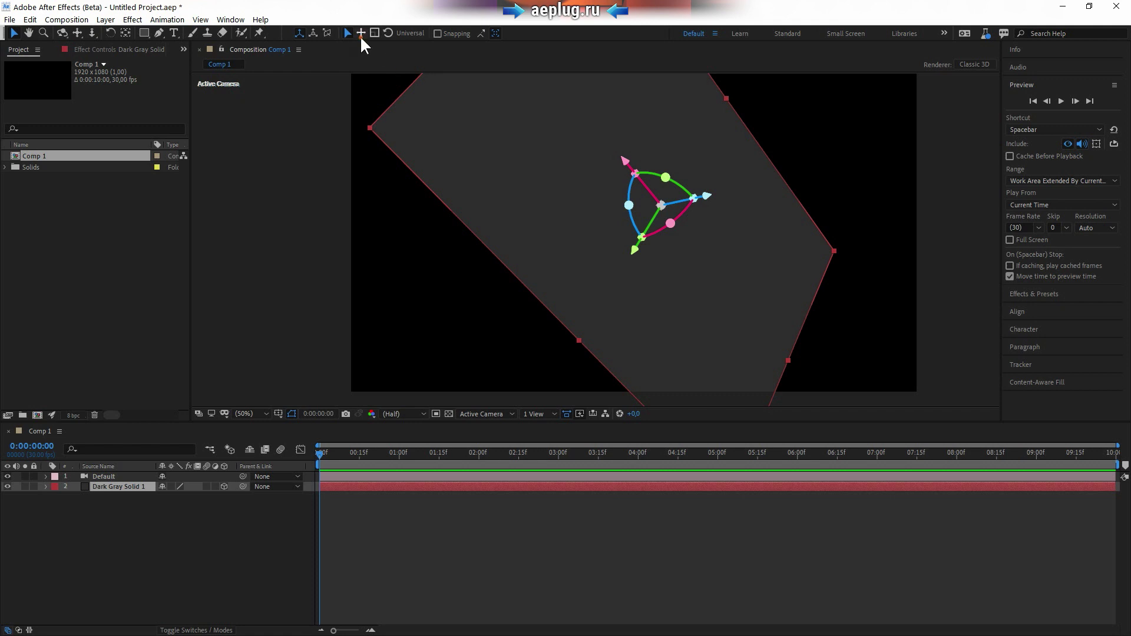
Step: Move the solid with the Position gizmo, then stretch its scale in X and Y with the Scale gizmo
left_click(360, 33)
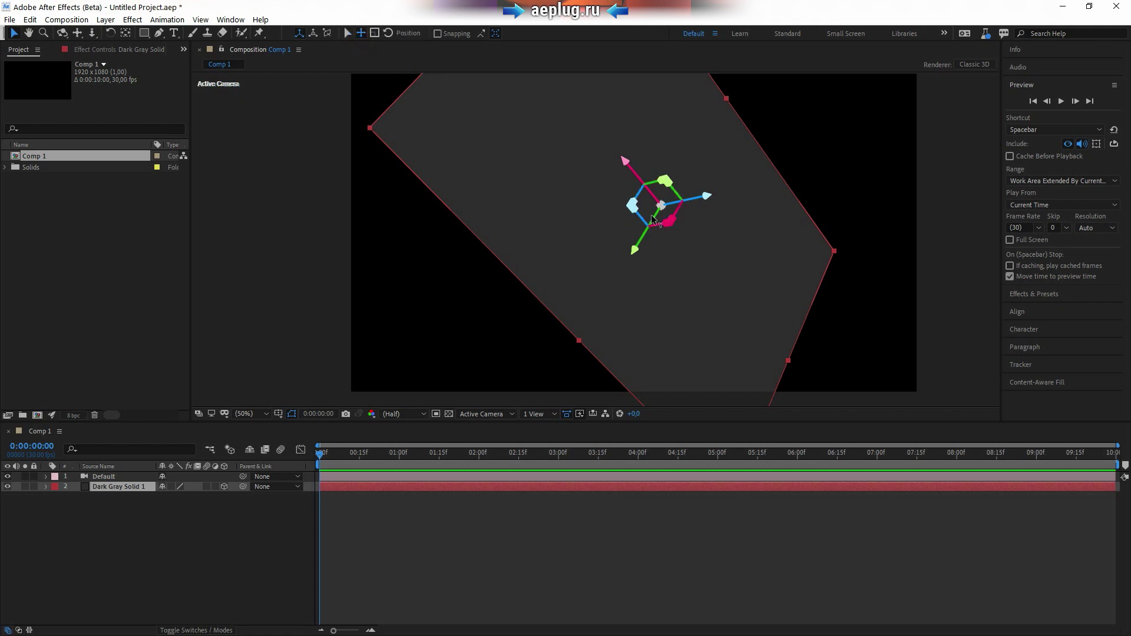
mouse_move(617, 154)
left_mouse_down()
mouse_move(549, 133)
mouse_move(593, 152)
mouse_move(614, 204)
left_mouse_up()
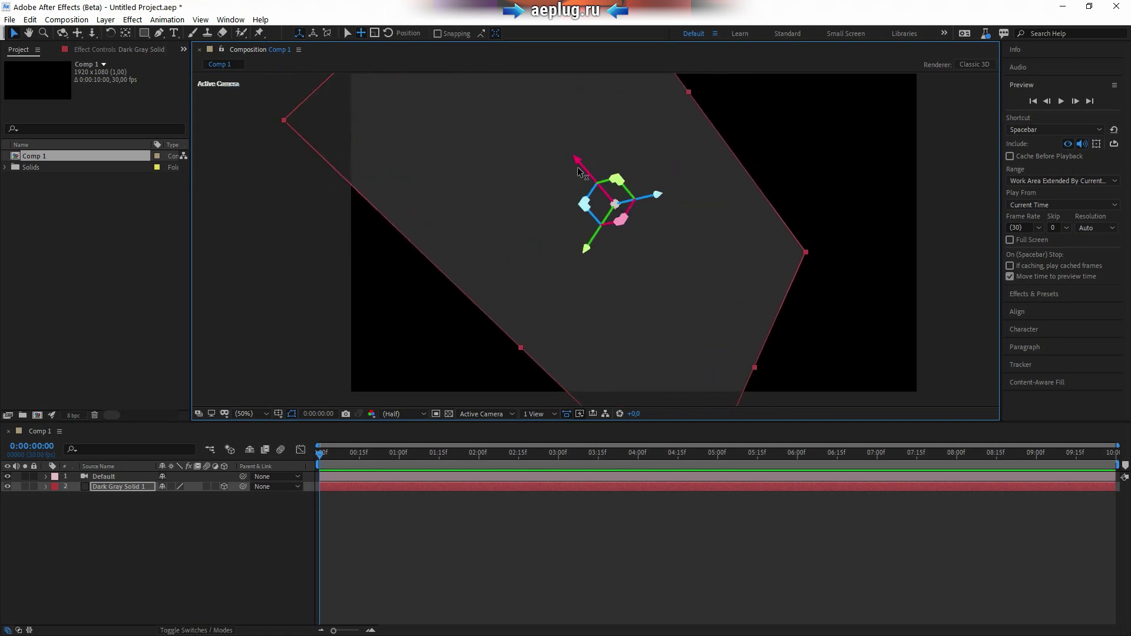
mouse_move(580, 173)
left_mouse_down()
mouse_move(611, 186)
mouse_move(642, 230)
left_mouse_up()
left_click(375, 33)
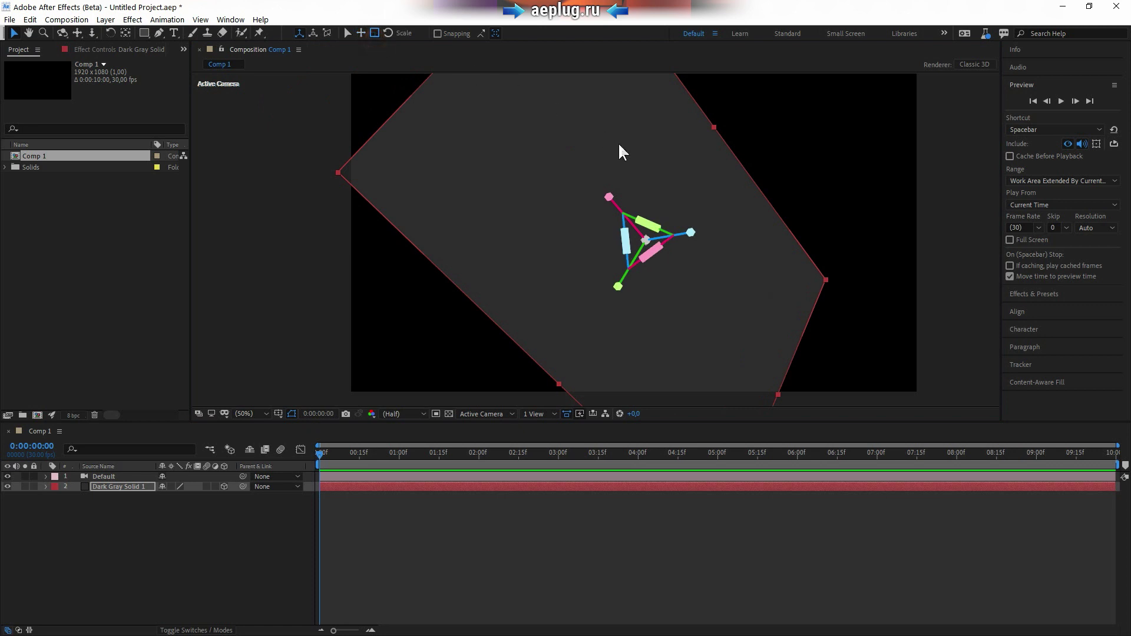
mouse_move(610, 197)
left_mouse_down()
mouse_move(645, 239)
mouse_move(723, 280)
left_mouse_up()
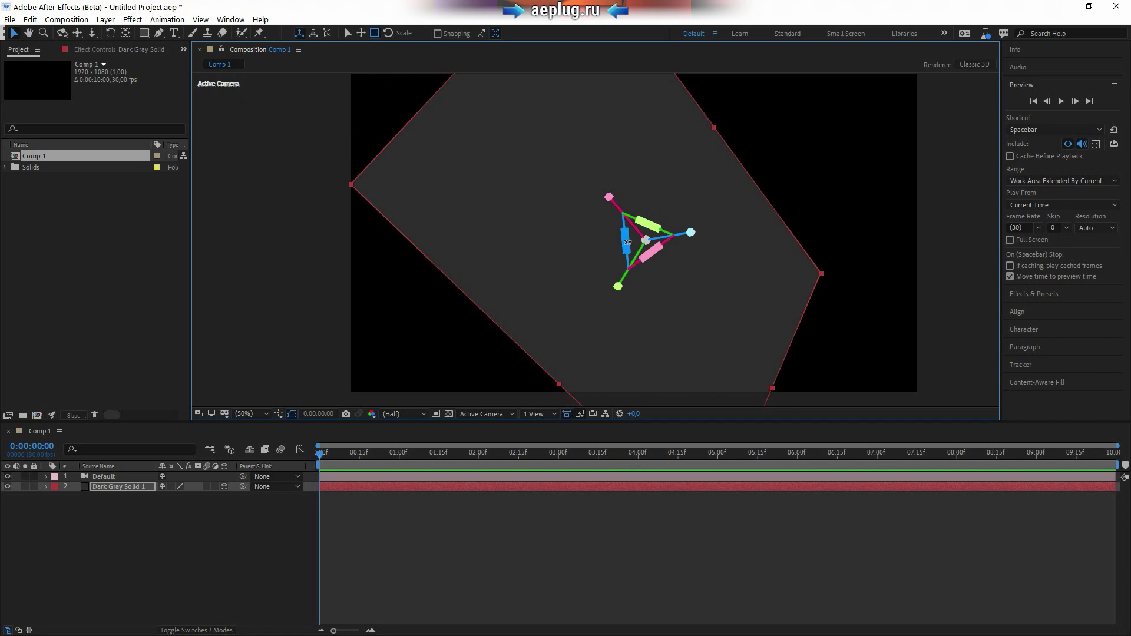
left_click_drag(650, 253, 651, 246)
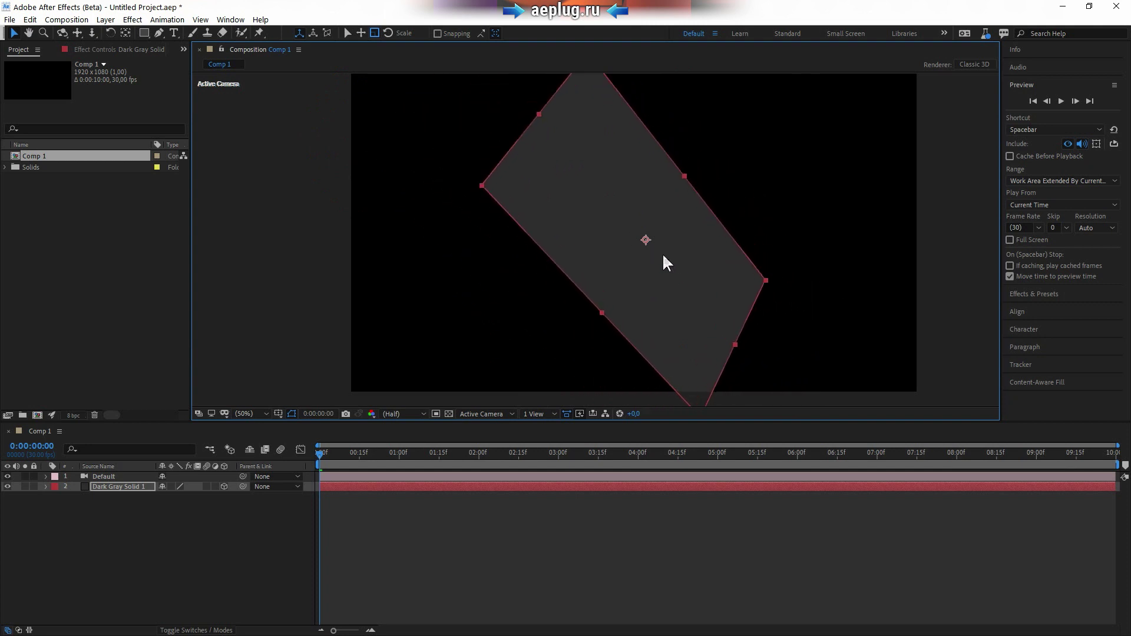
left_click_drag(651, 246, 645, 200)
Step: Rotate the solid around Y and X, then set the gizmo back to Universal
left_click(388, 33)
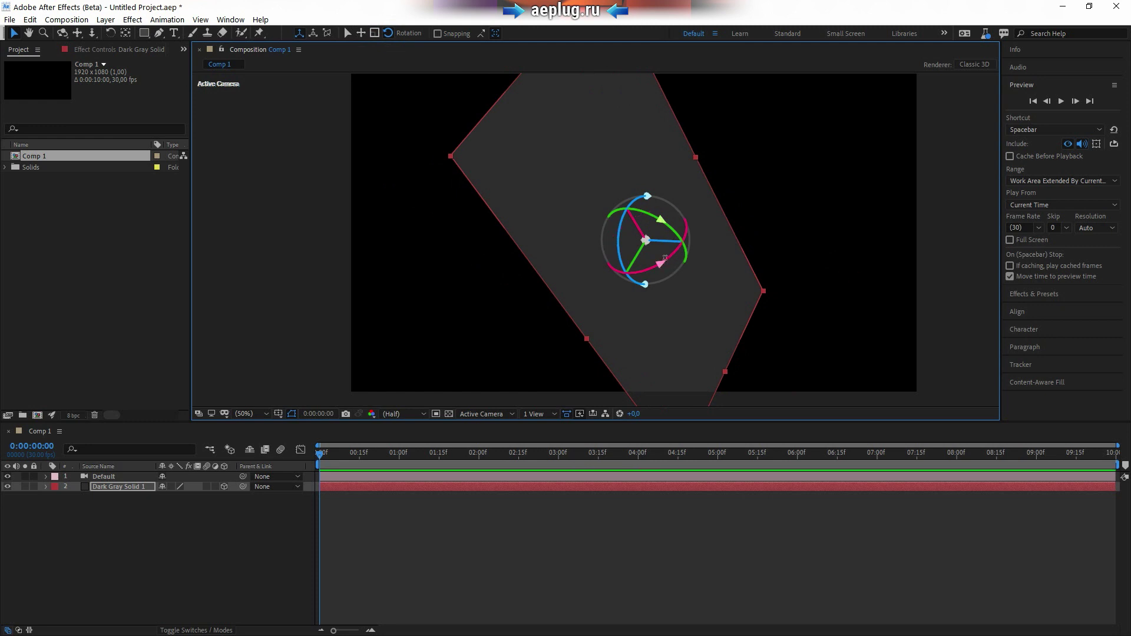
mouse_move(669, 263)
left_mouse_down()
mouse_move(676, 253)
mouse_move(654, 247)
left_mouse_up()
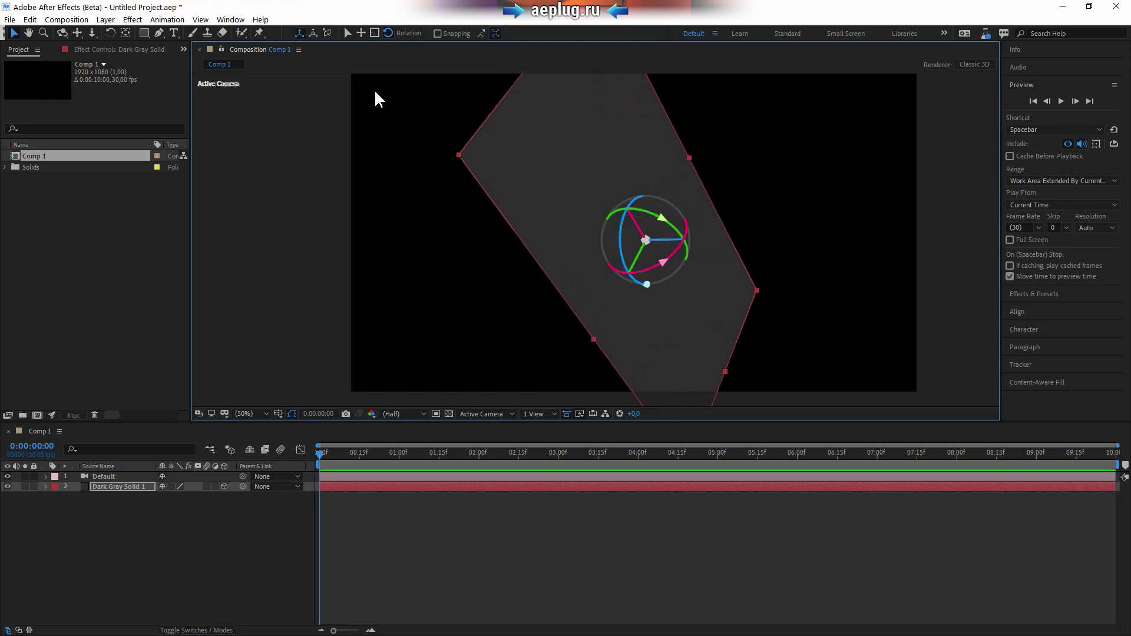
left_click(346, 32)
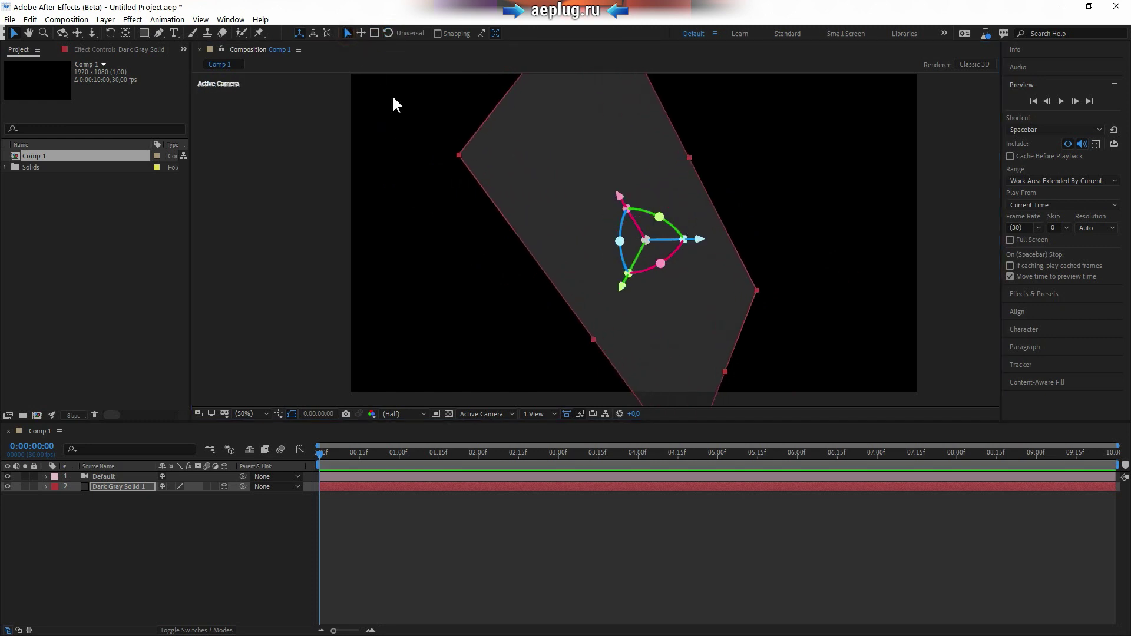
left_click(374, 34)
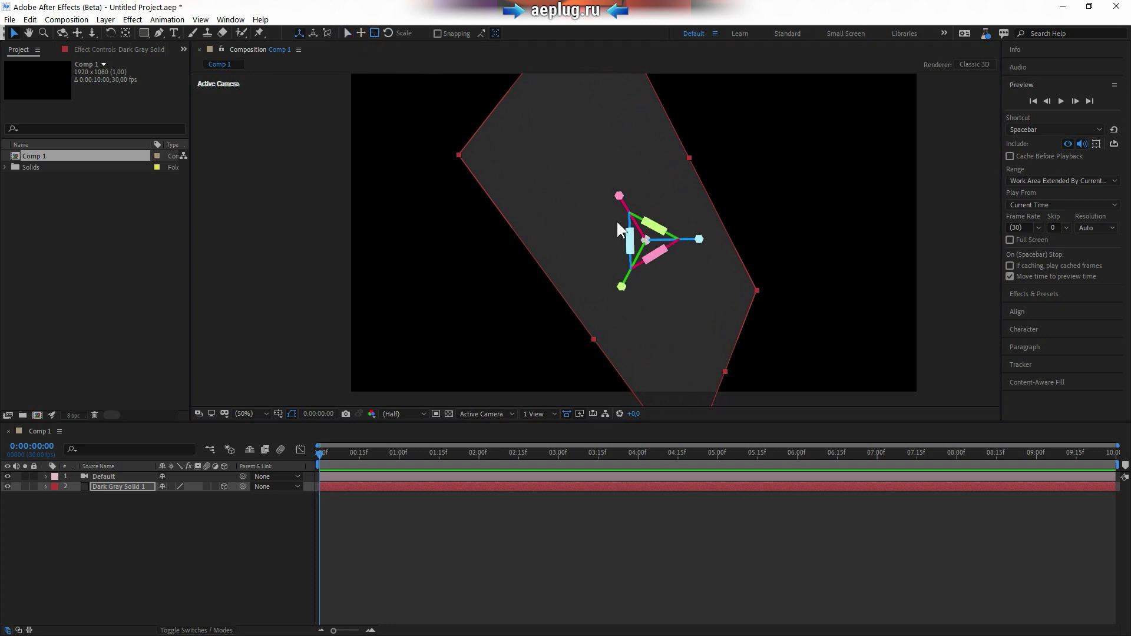
left_click(346, 33)
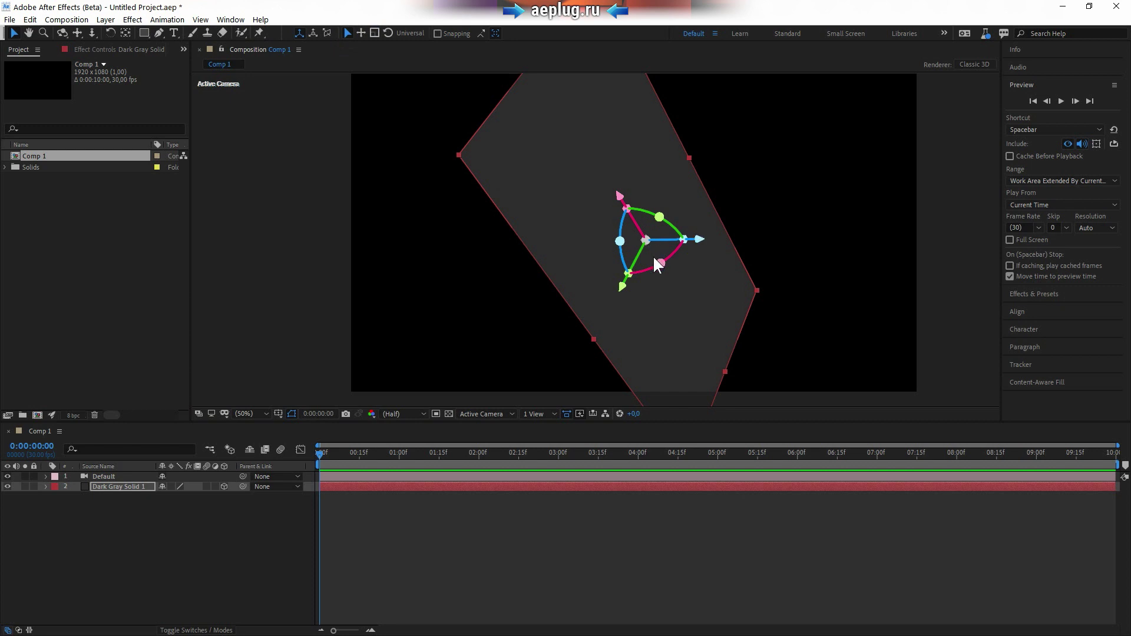
left_click(535, 218)
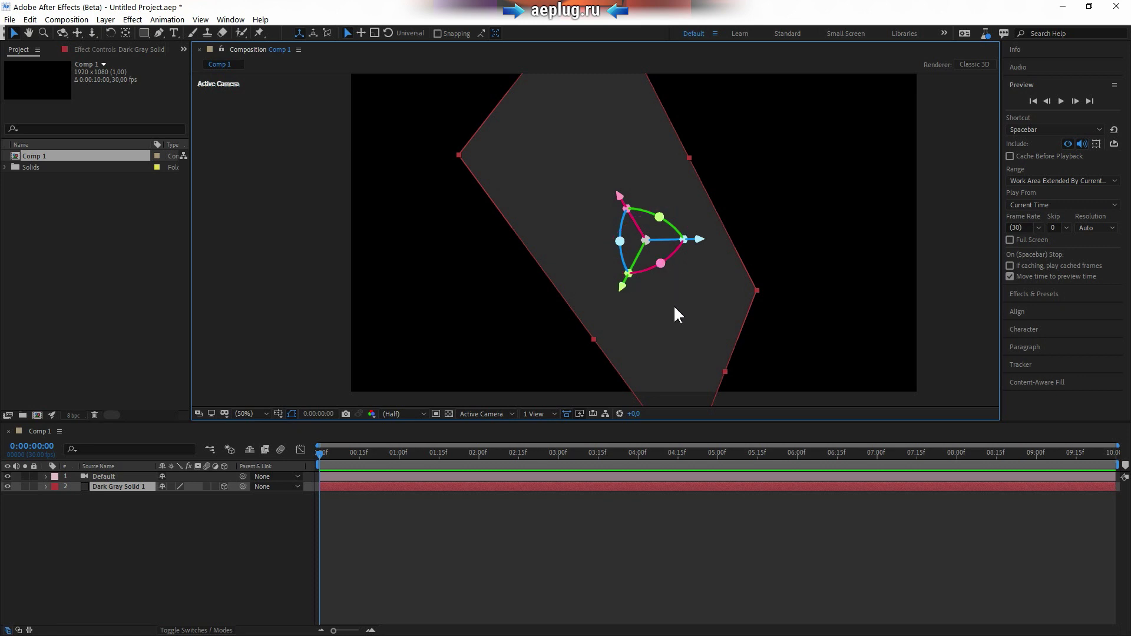
key("grave")
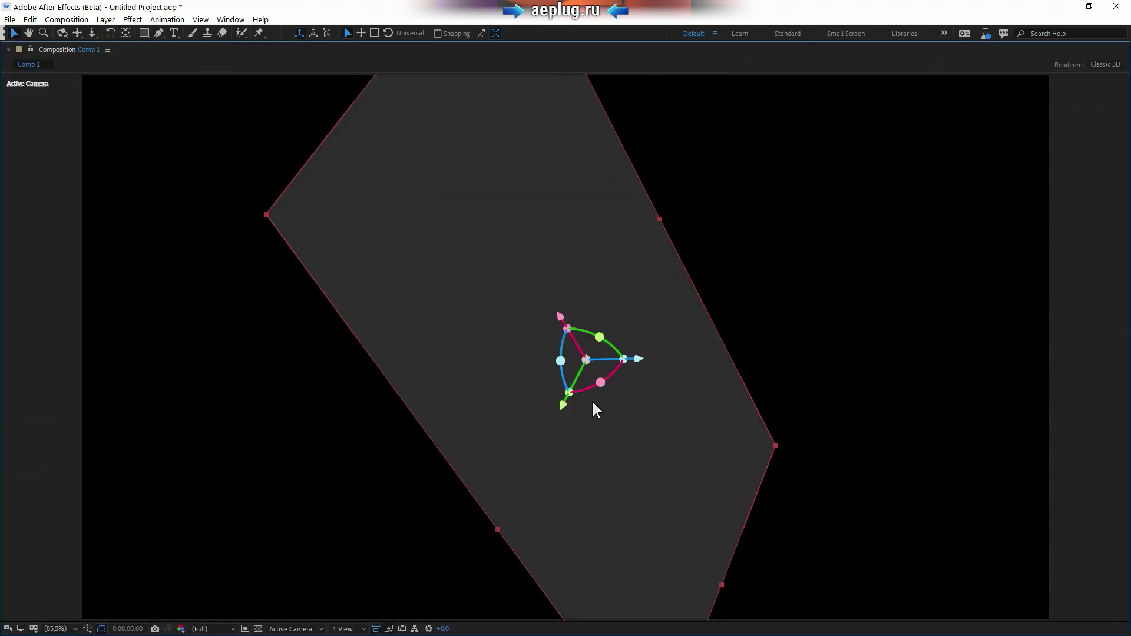
key("grave")
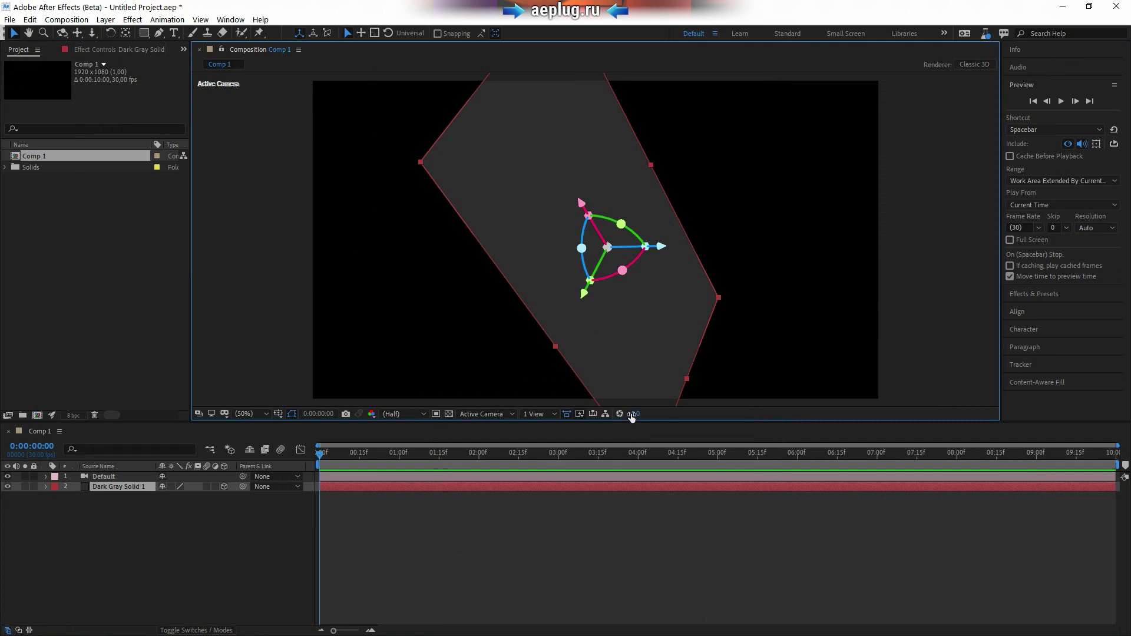
Step: Draw a bezier mask path with curved vertices on the gray solid
left_click(159, 33)
left_click(473, 119)
left_click_drag(556, 295, 629, 297)
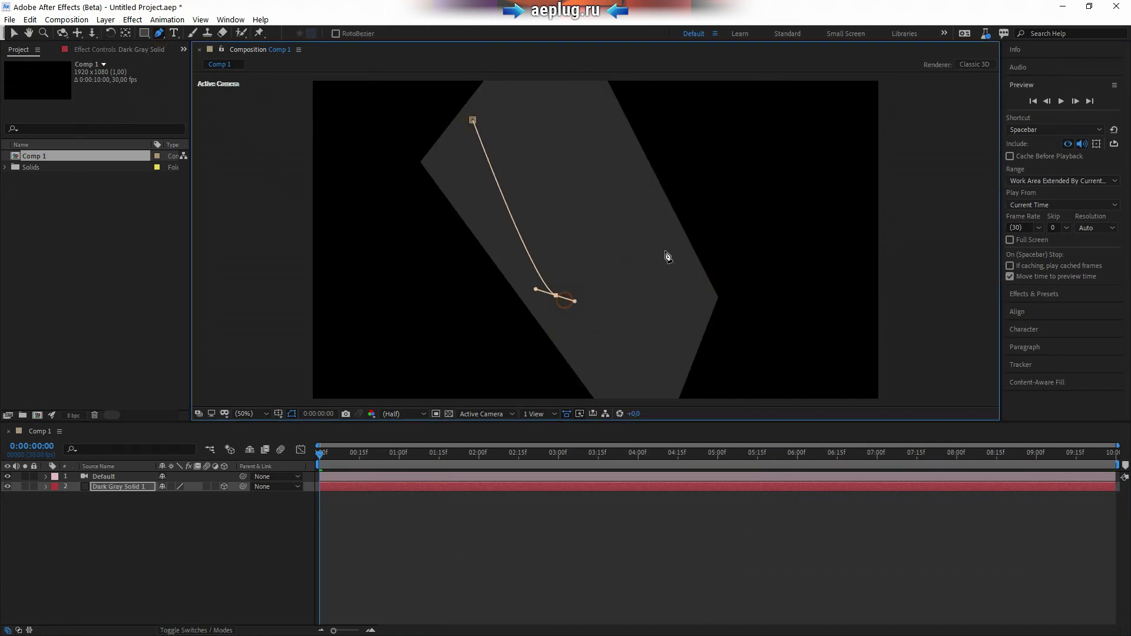
left_click_drag(683, 197, 685, 185)
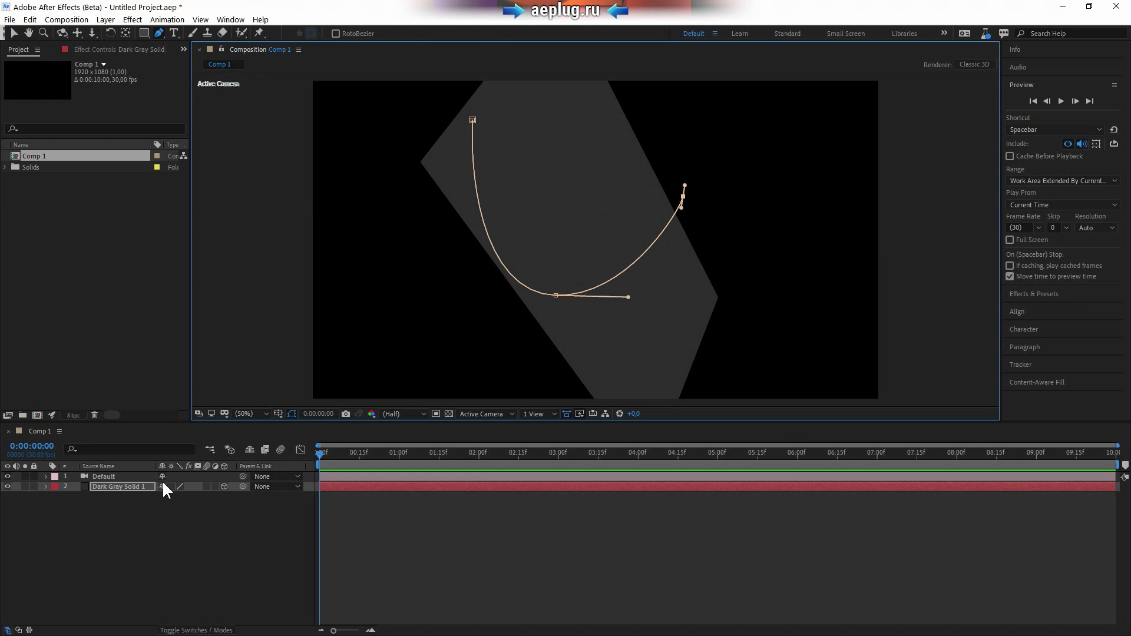
Step: Select Dark Gray Solid 1 and duplicate it twice with Ctrl+D
left_click(107, 476)
left_click(111, 487)
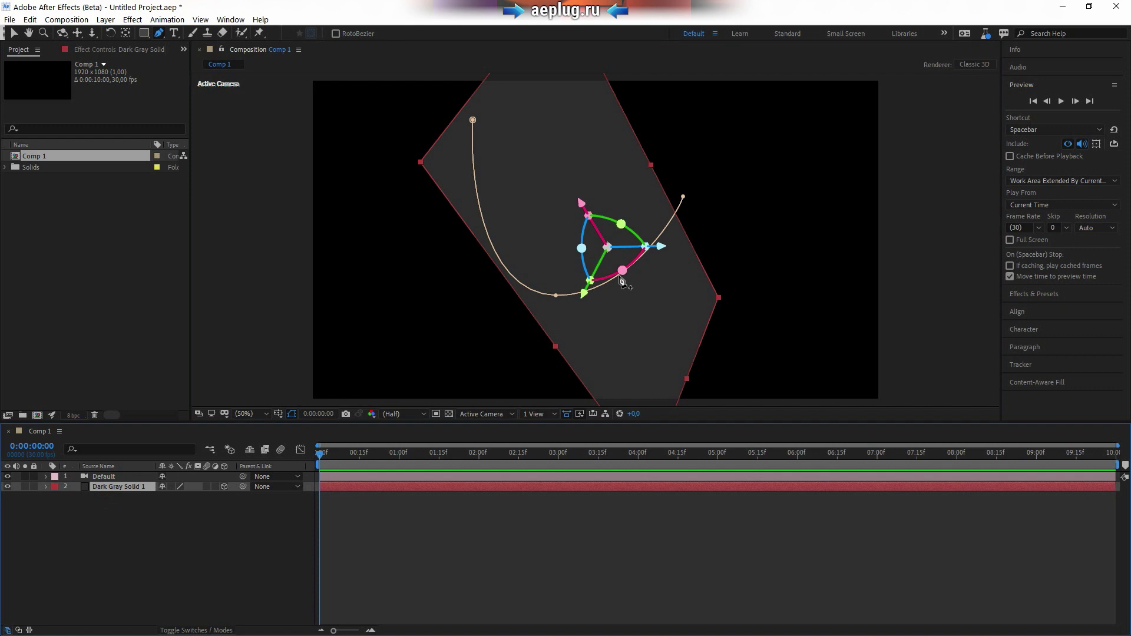
left_click(129, 486)
key("ctrl+d")
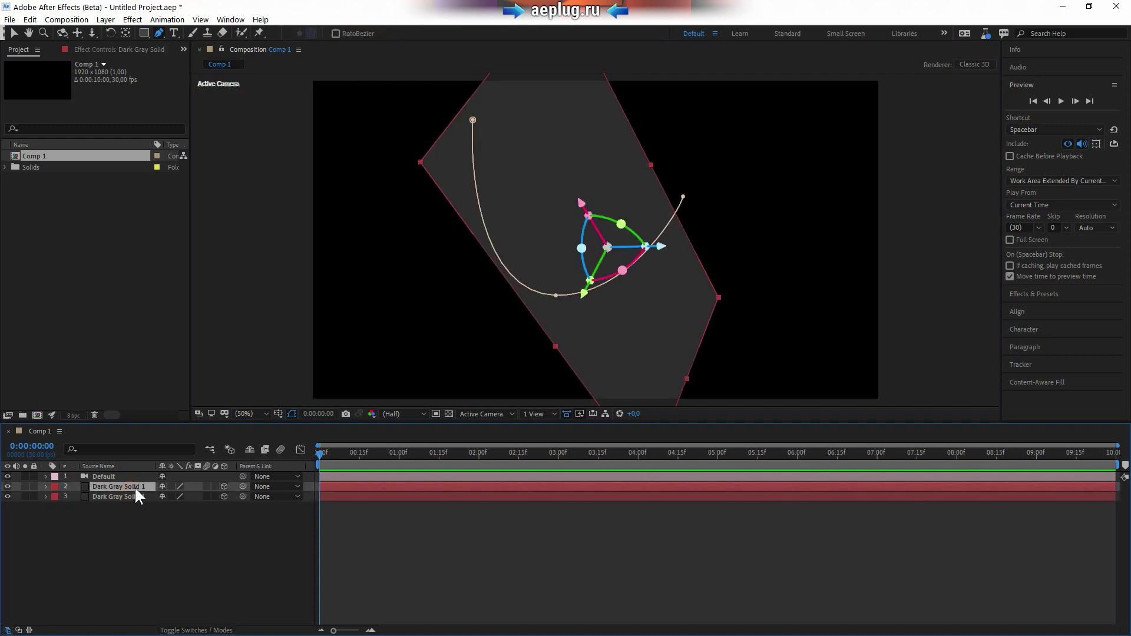
key("ctrl+d")
key("ctrl+d")
key("ctrl+d")
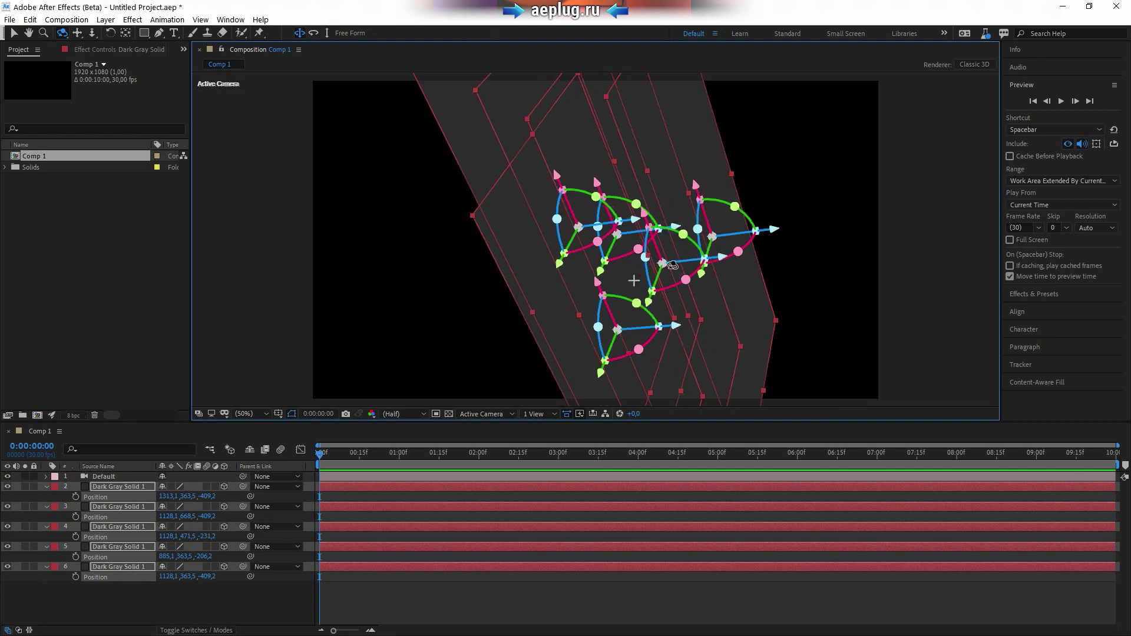
Step: Orbit the camera until the solids appear edge-on, then marquee-select all solid layers
mouse_move(711, 265)
left_mouse_down()
mouse_move(585, 249)
mouse_move(600, 271)
mouse_move(690, 204)
mouse_move(533, 179)
mouse_move(653, 190)
left_mouse_up()
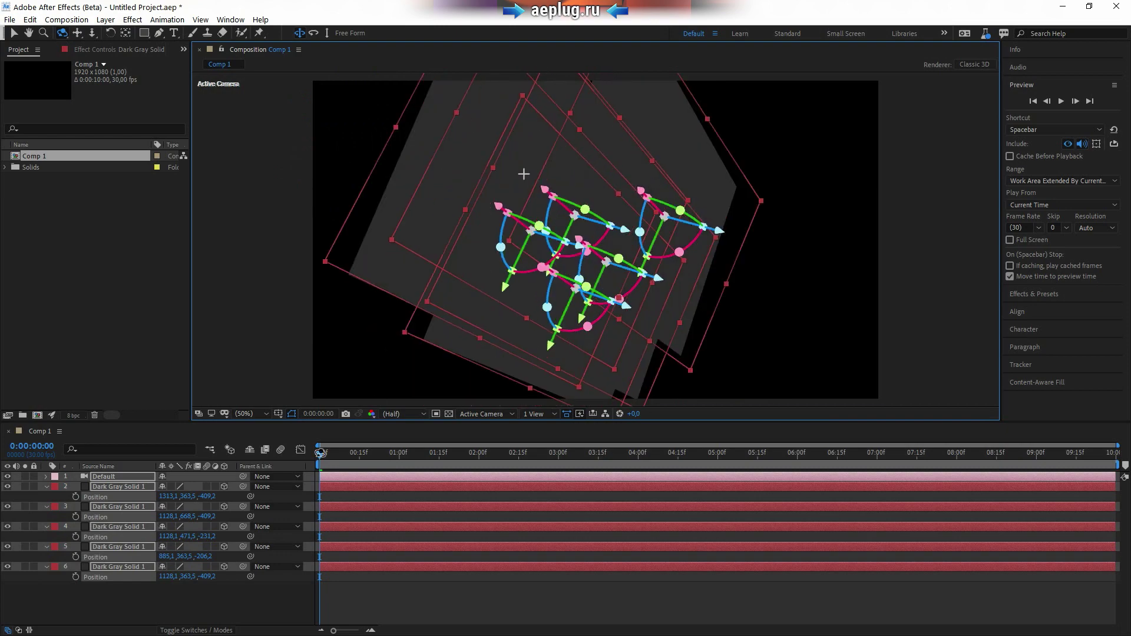
mouse_move(653, 190)
left_mouse_down()
mouse_move(610, 245)
mouse_move(568, 253)
mouse_move(471, 234)
mouse_move(362, 397)
left_mouse_up()
left_click_drag(117, 609, 120, 480)
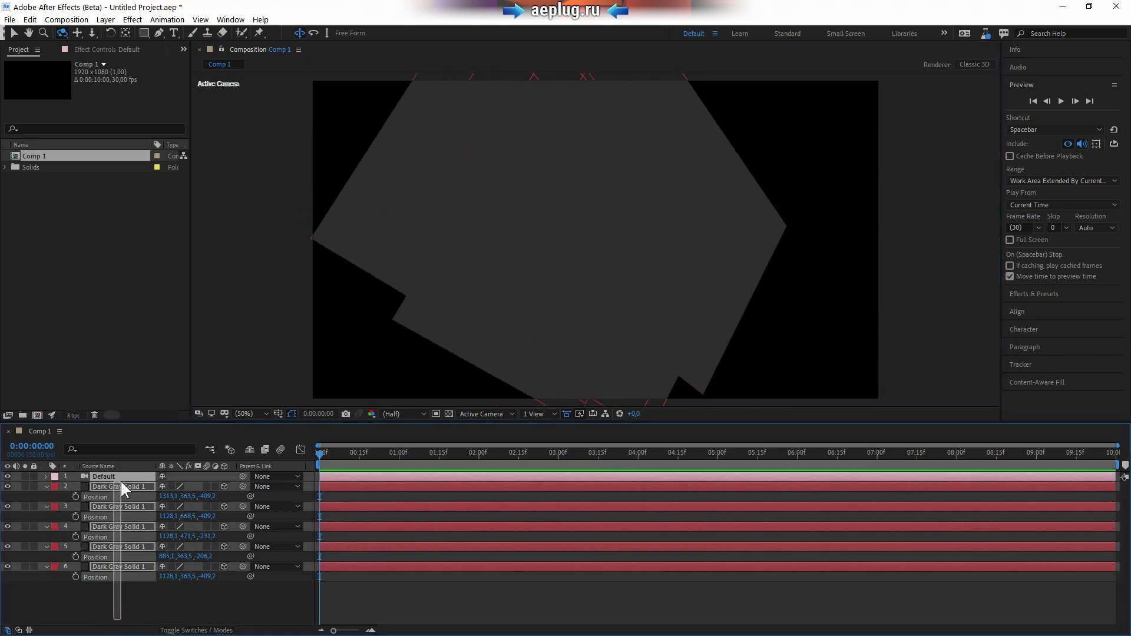
Step: At about 8 seconds, move Men_2.png up toward the ball and to the left
left_click_drag(622, 242, 578, 235)
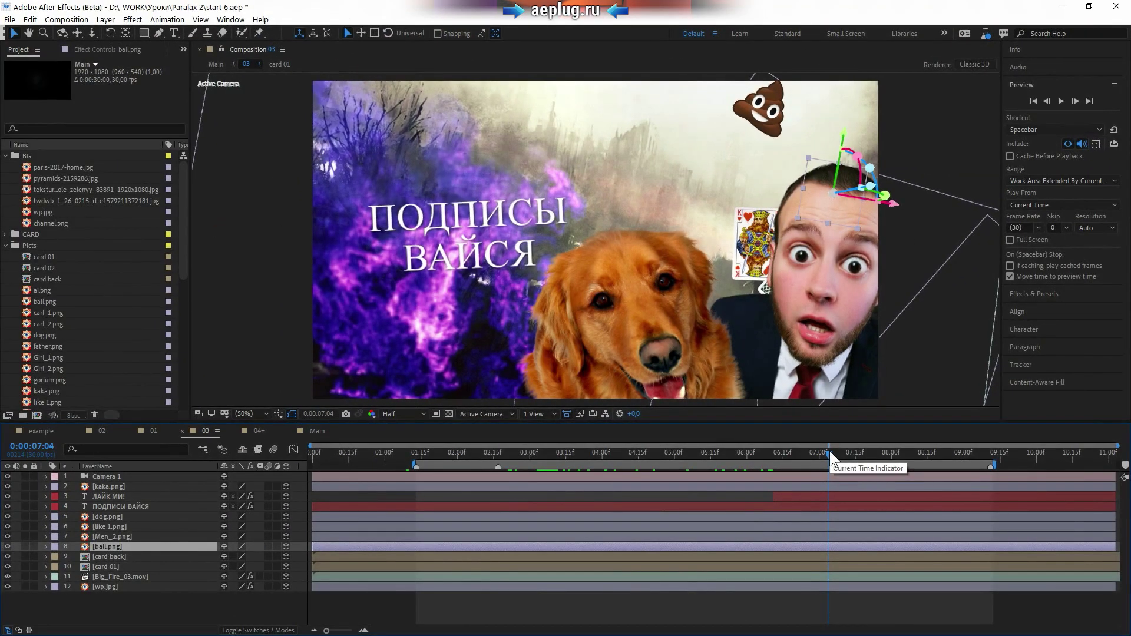
left_click_drag(830, 455, 954, 457)
left_click(585, 222)
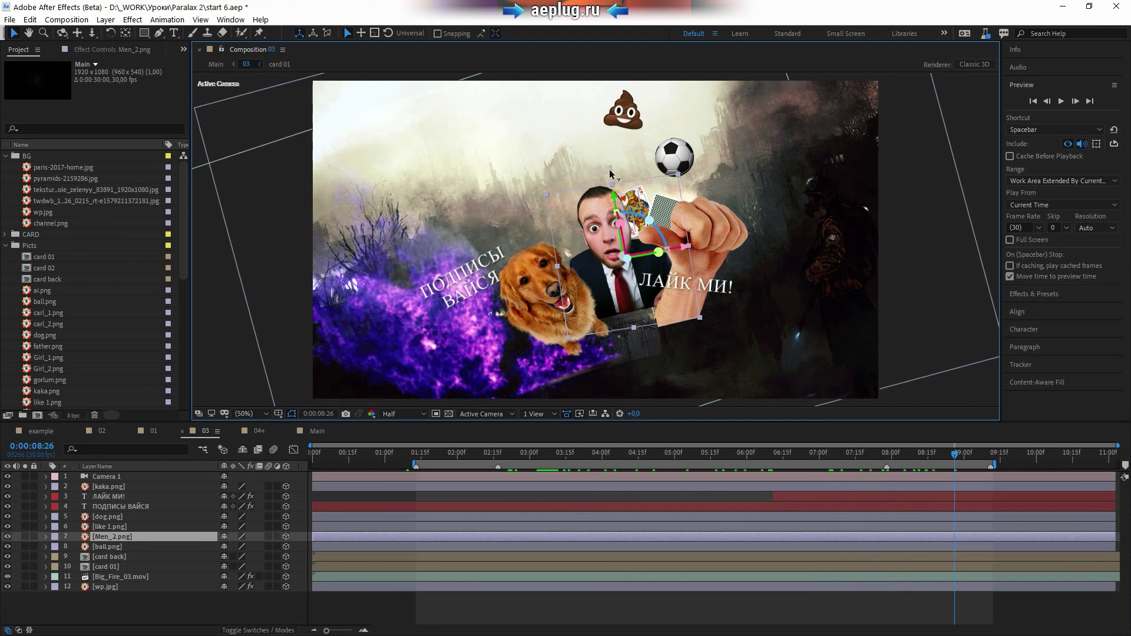
left_click_drag(610, 175, 599, 89)
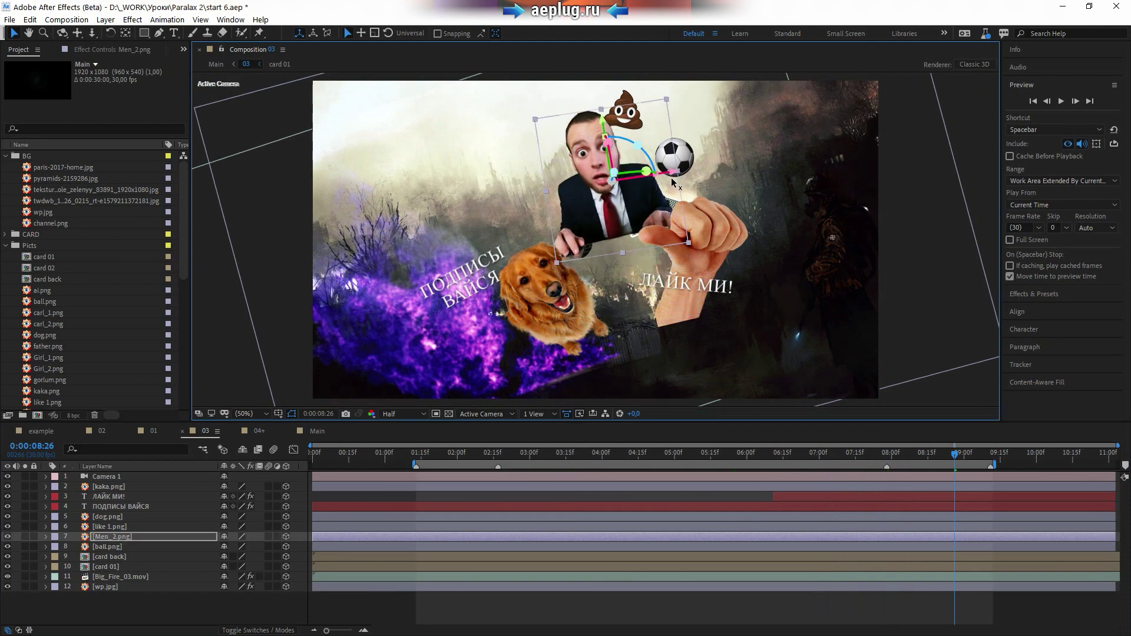
left_click_drag(672, 175, 534, 187)
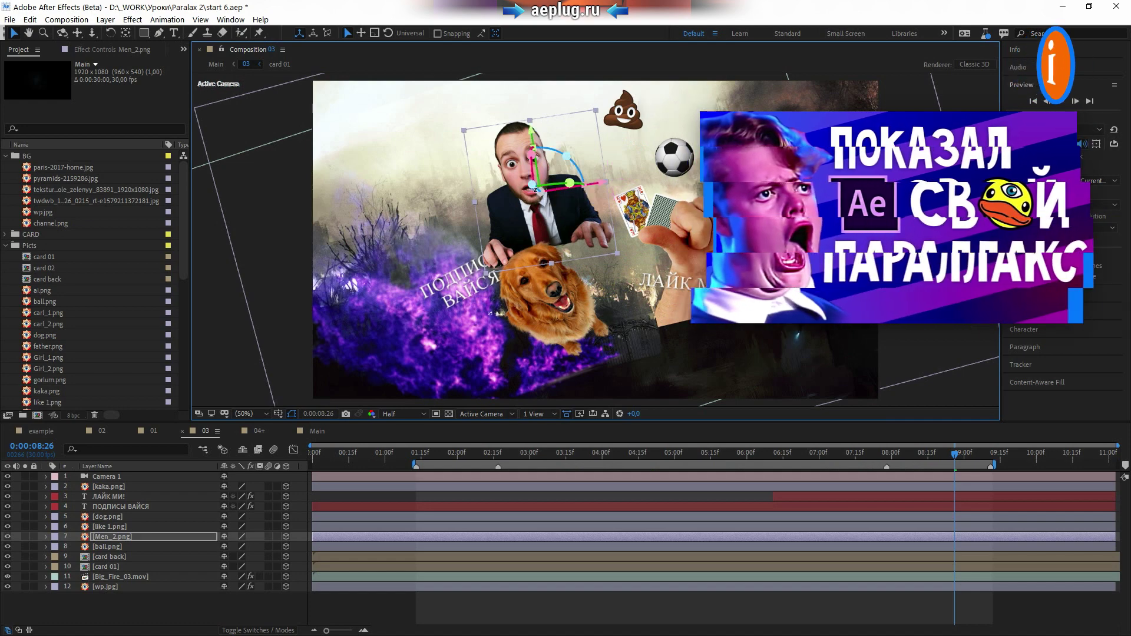
Step: At 0:00:08:06, bring dog.png upright and closer to the camera, then lower Men_2.png beside the cards
mouse_move(955, 453)
left_mouse_down()
mouse_move(506, 475)
mouse_move(928, 459)
left_mouse_up()
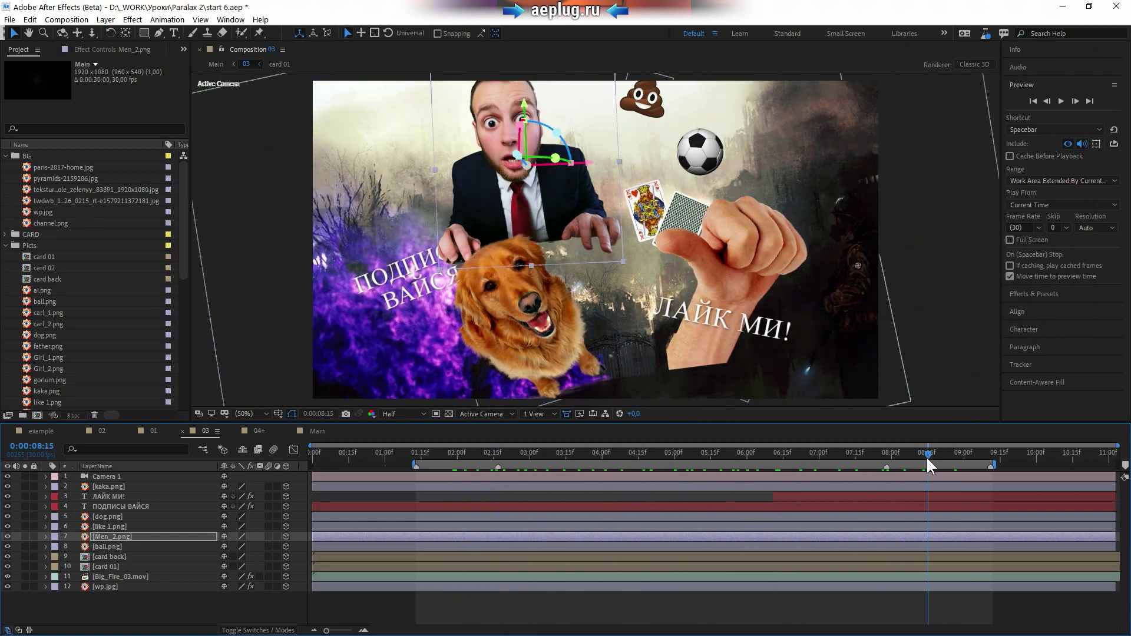
left_click_drag(926, 456, 906, 471)
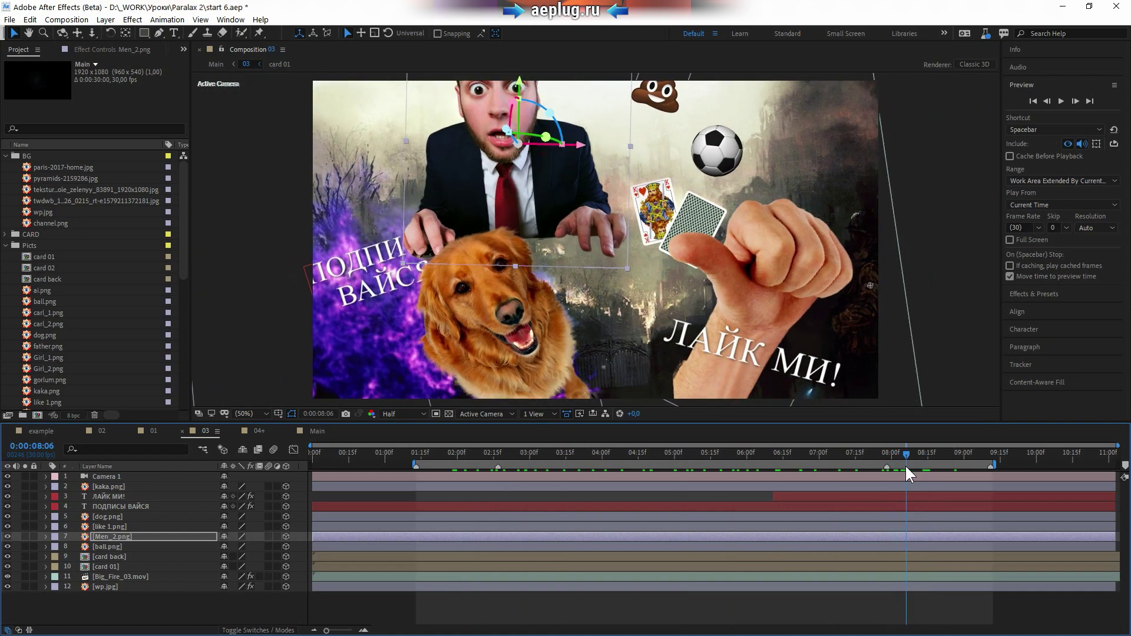
left_click(500, 327)
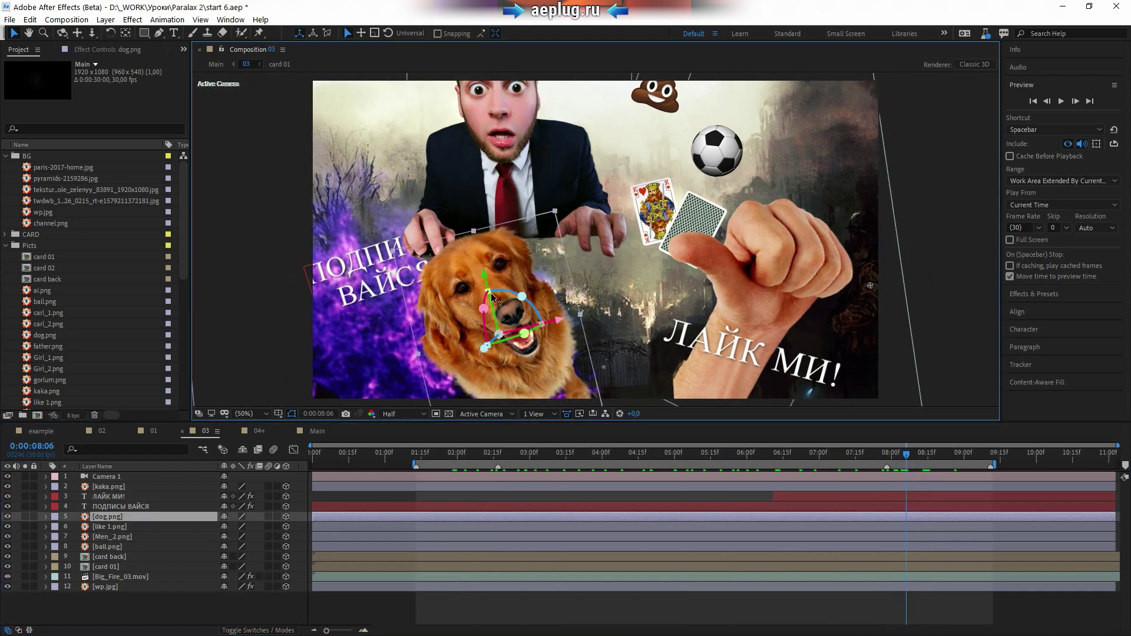
left_click_drag(486, 275, 454, 171)
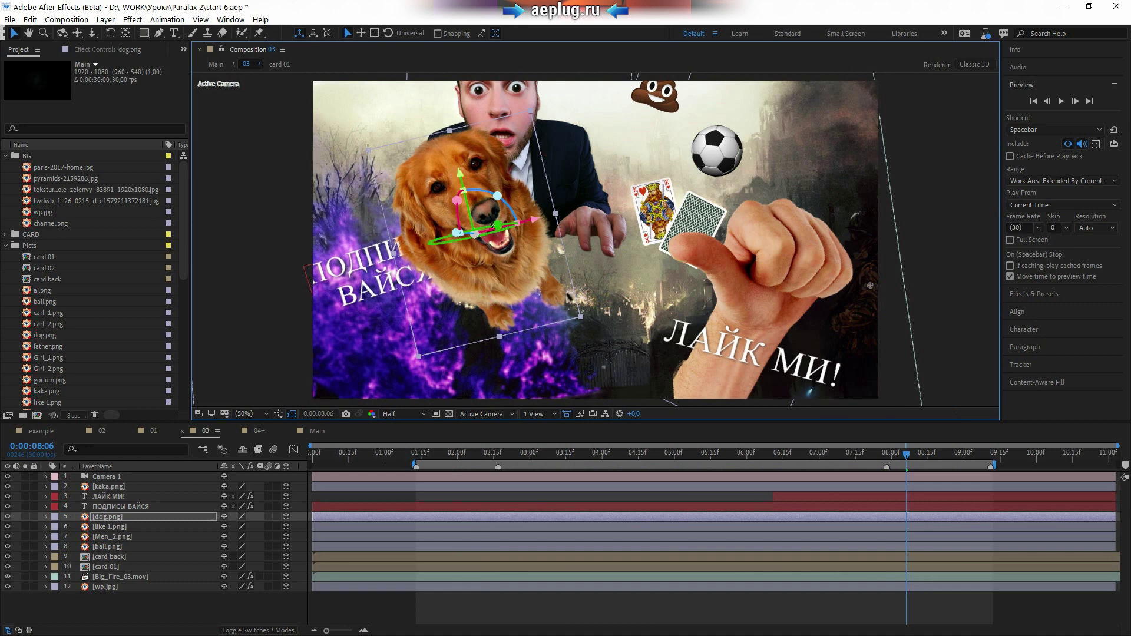
key("ctrl+z")
key("ctrl+z")
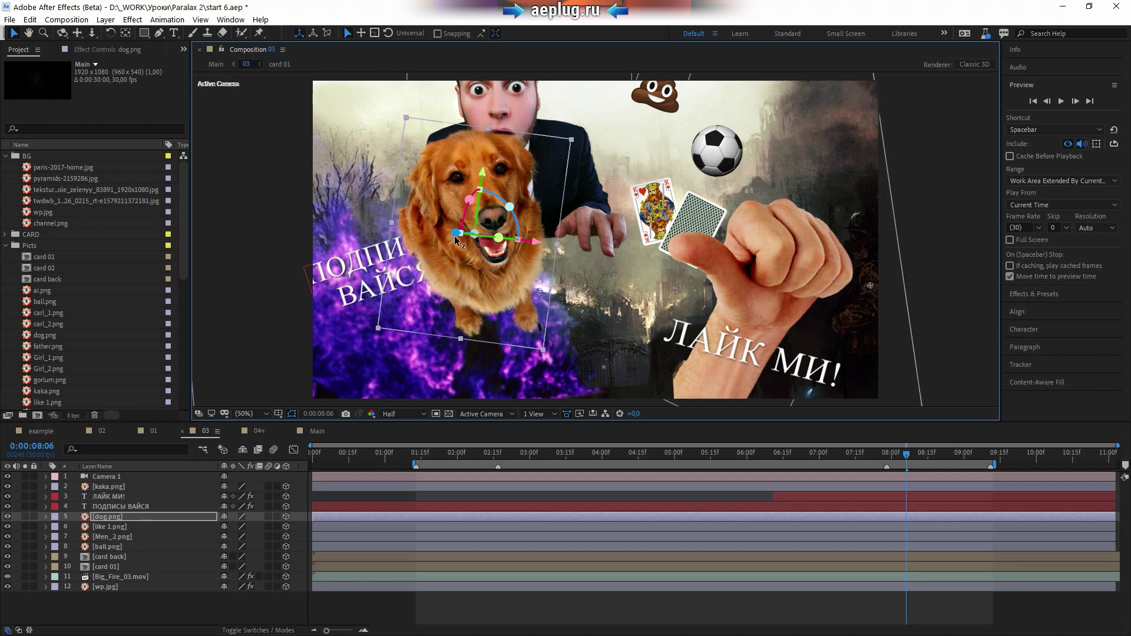
mouse_move(456, 238)
left_mouse_down()
mouse_move(435, 180)
mouse_move(430, 259)
left_mouse_up()
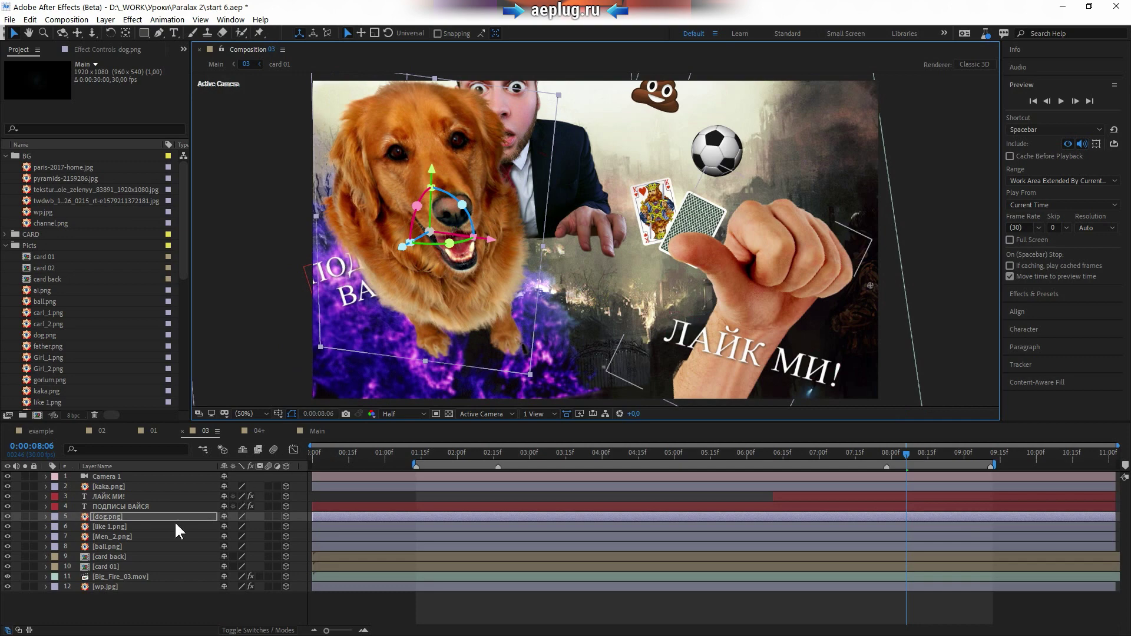
left_click(112, 537)
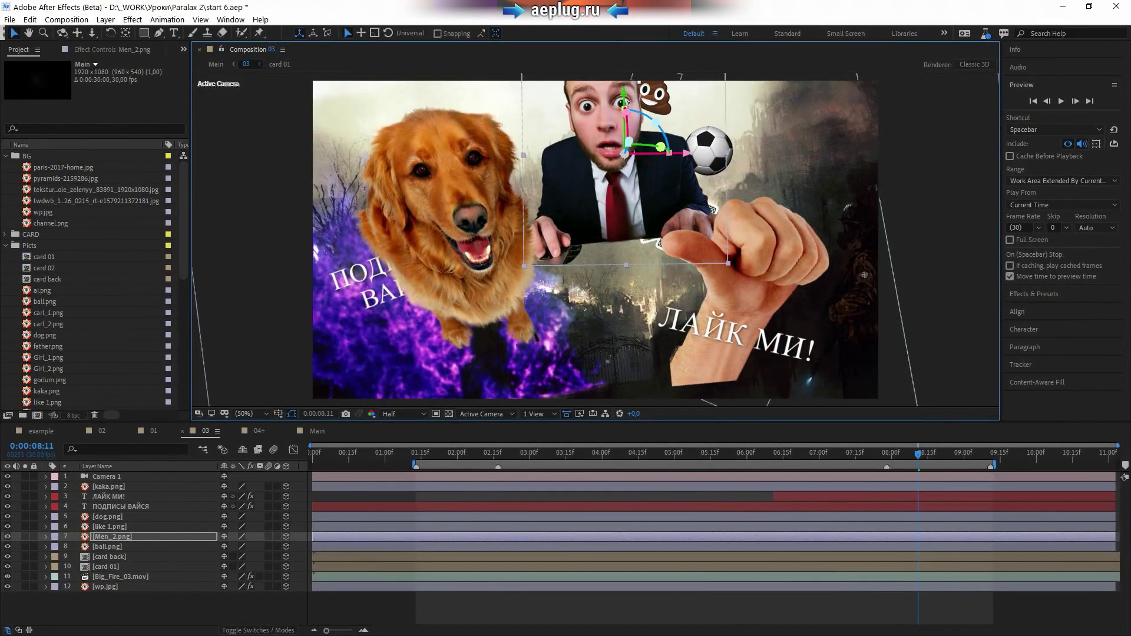
left_click_drag(628, 97, 625, 232)
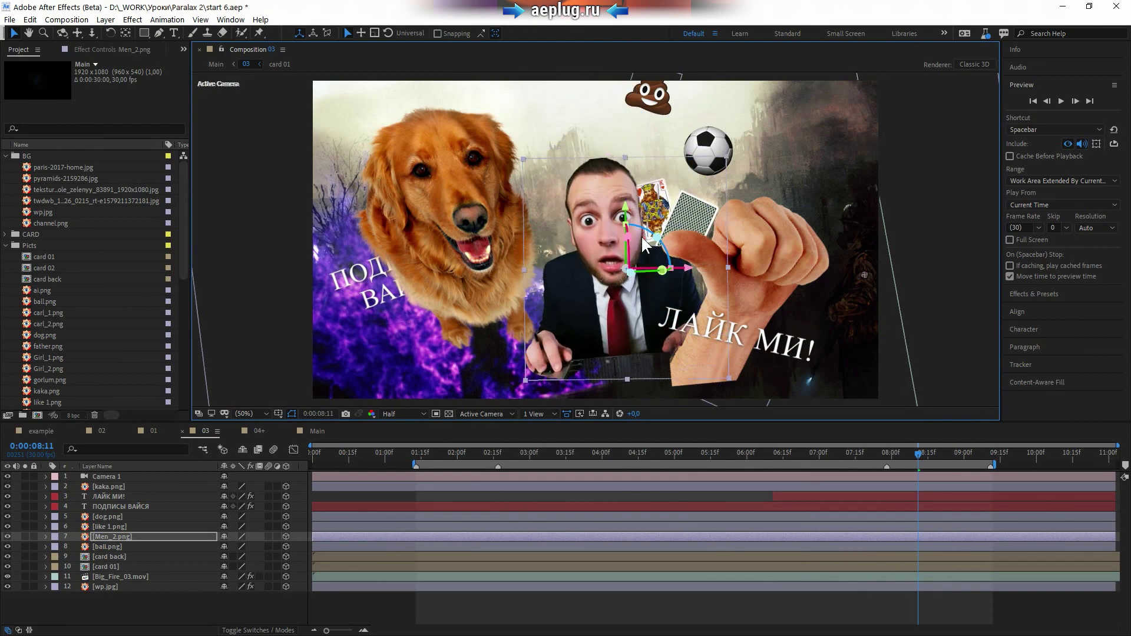
left_click(30, 20)
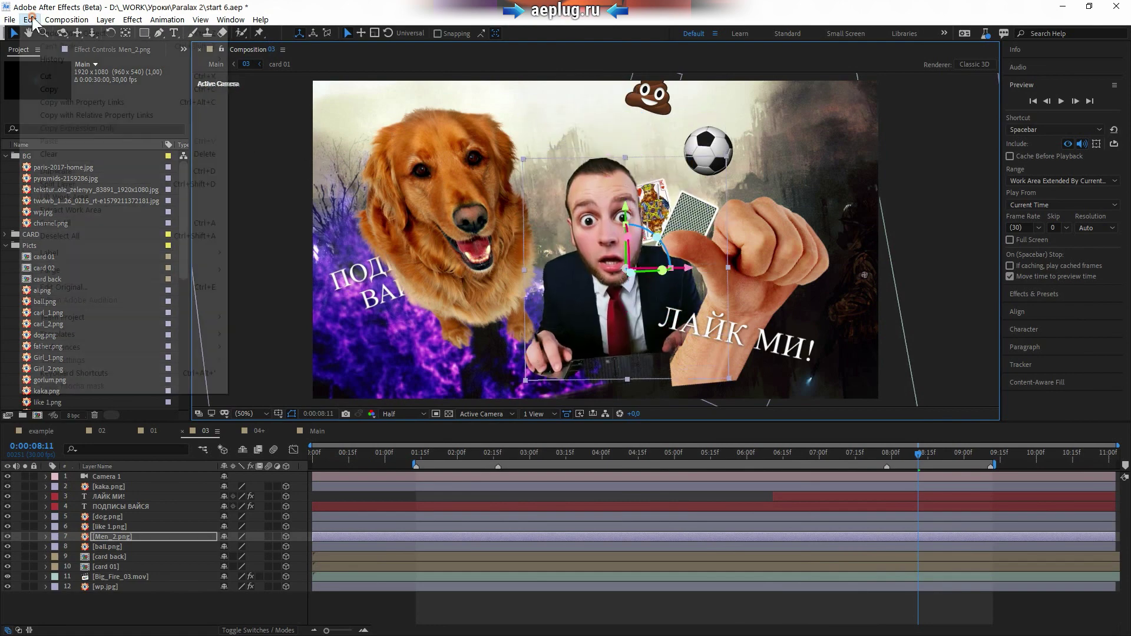
mouse_move(125, 347)
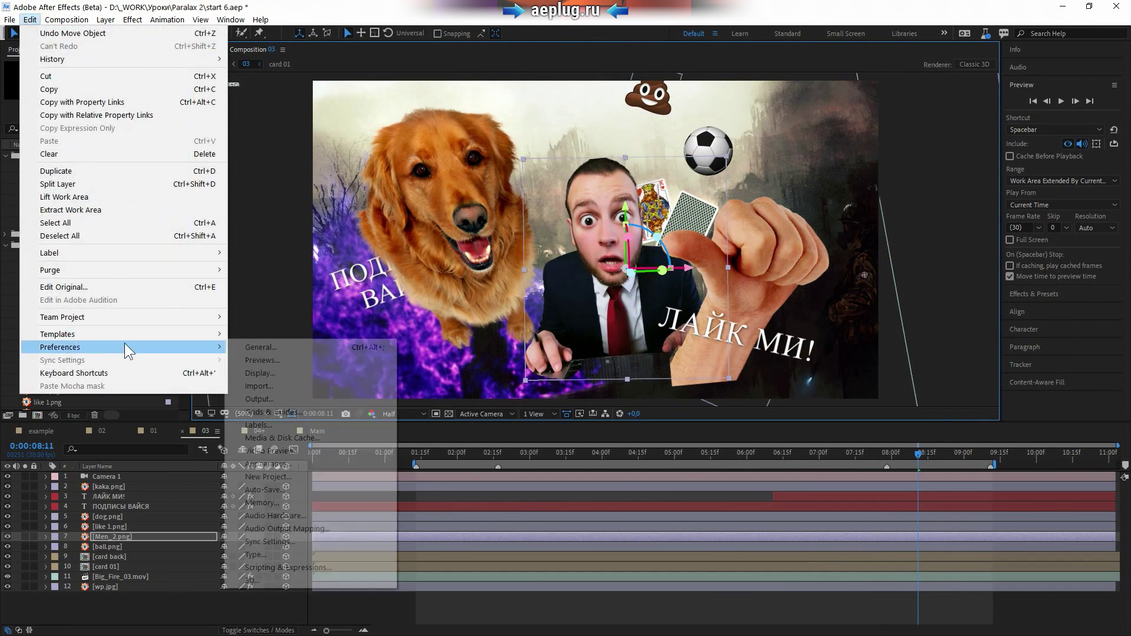
left_click(284, 582)
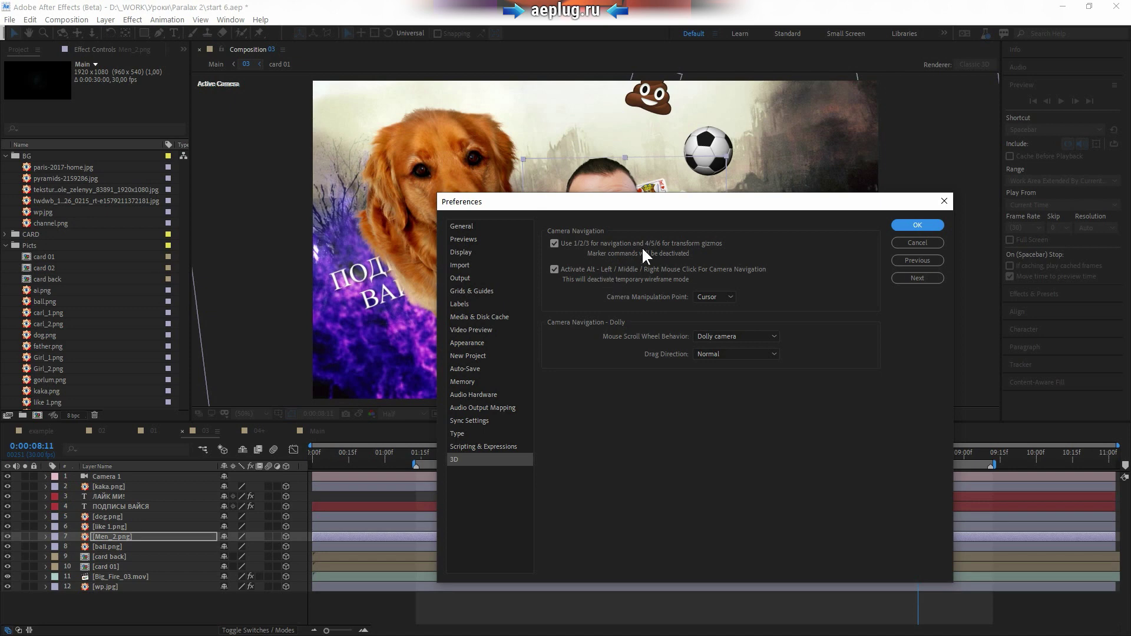
left_click(928, 242)
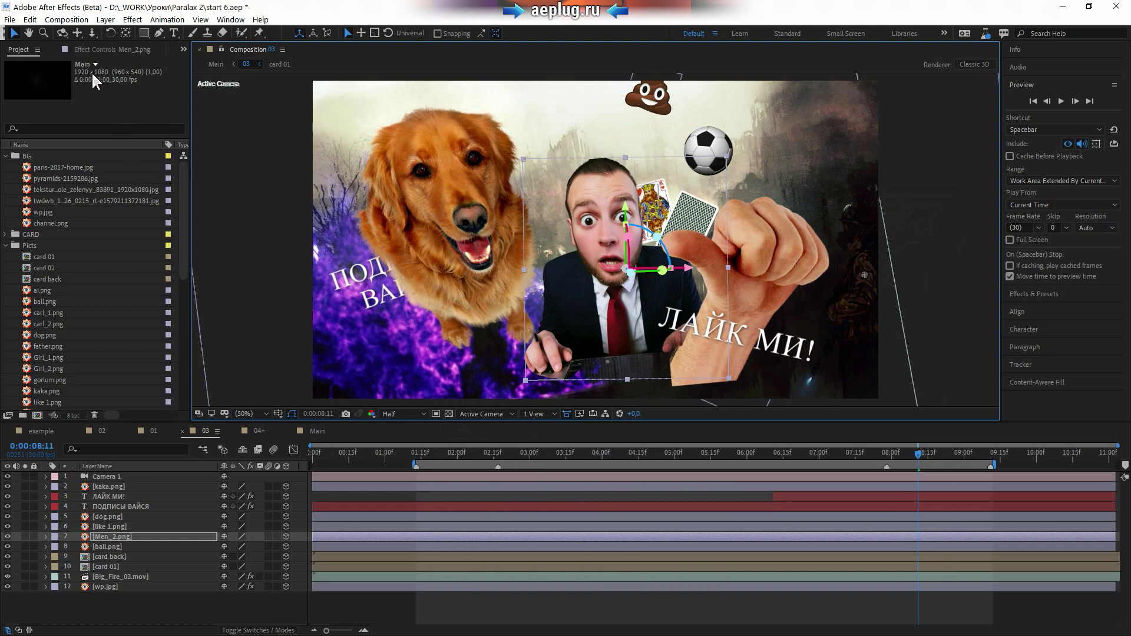
Step: Cycle the camera tools, return to Selection, and step Men_2.png's gizmo through position, scale and rotation
left_click(63, 33)
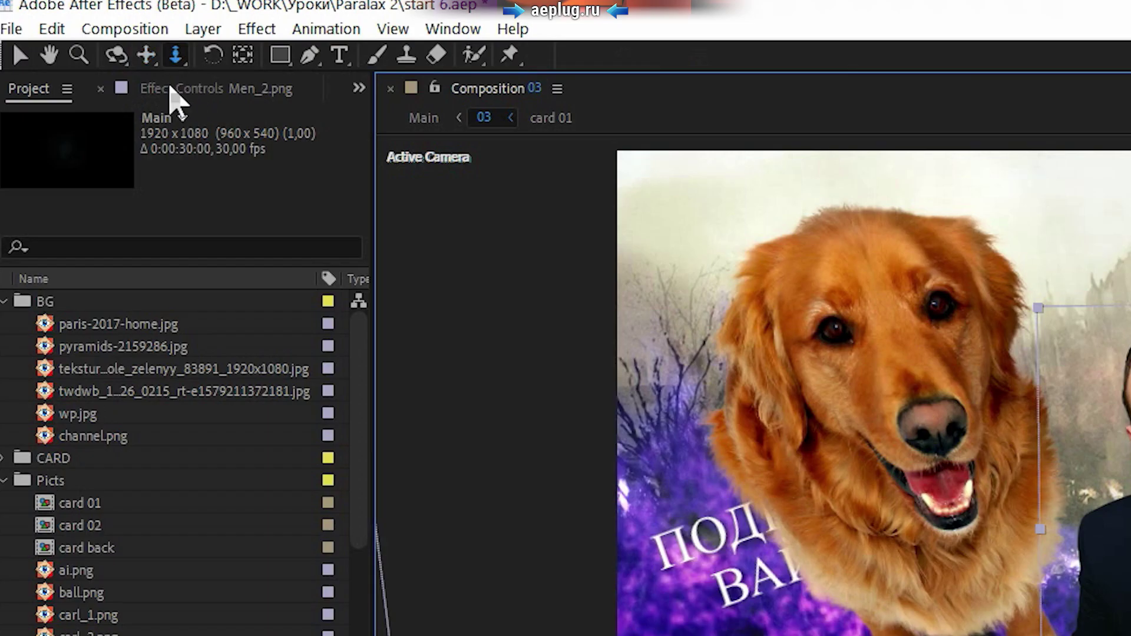
key("c")
key("c")
key("c")
key("c")
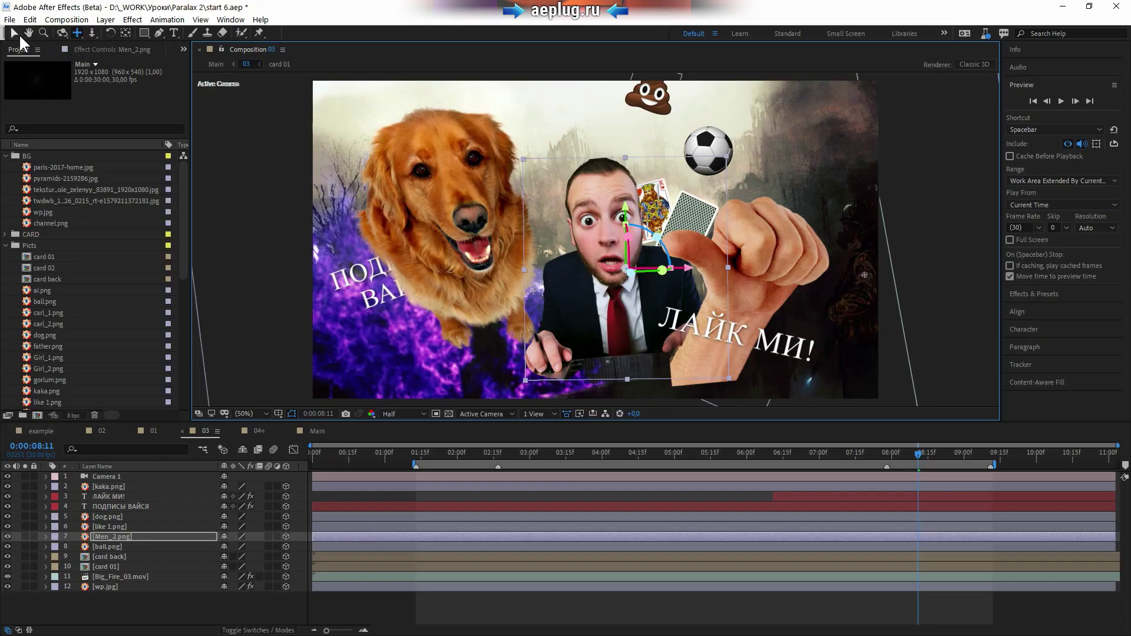
left_click(14, 33)
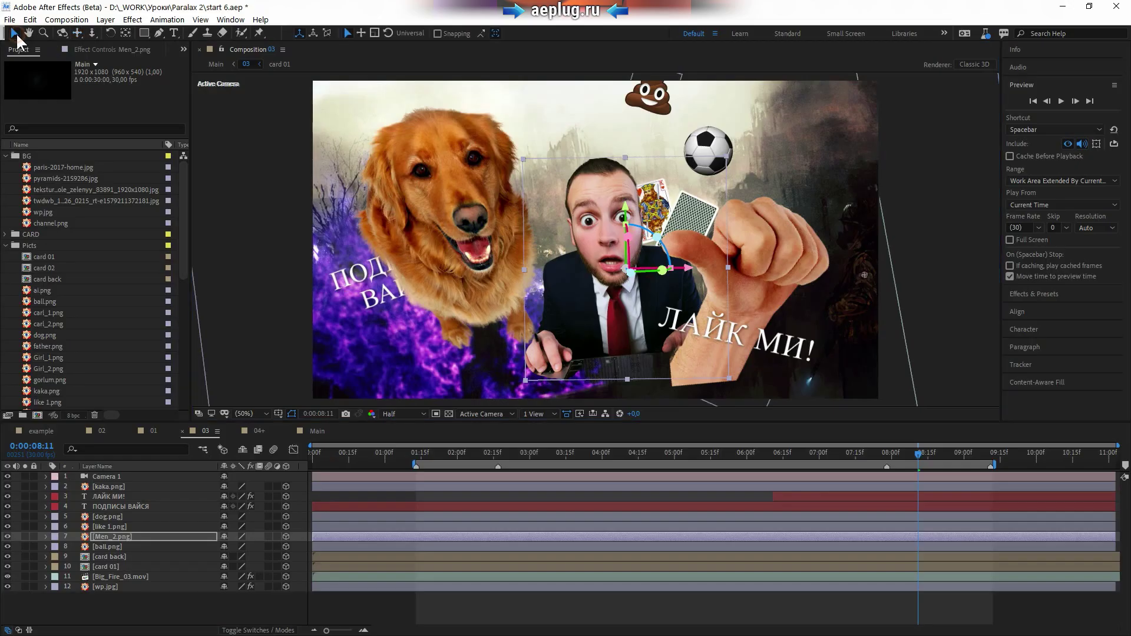
left_click(361, 33)
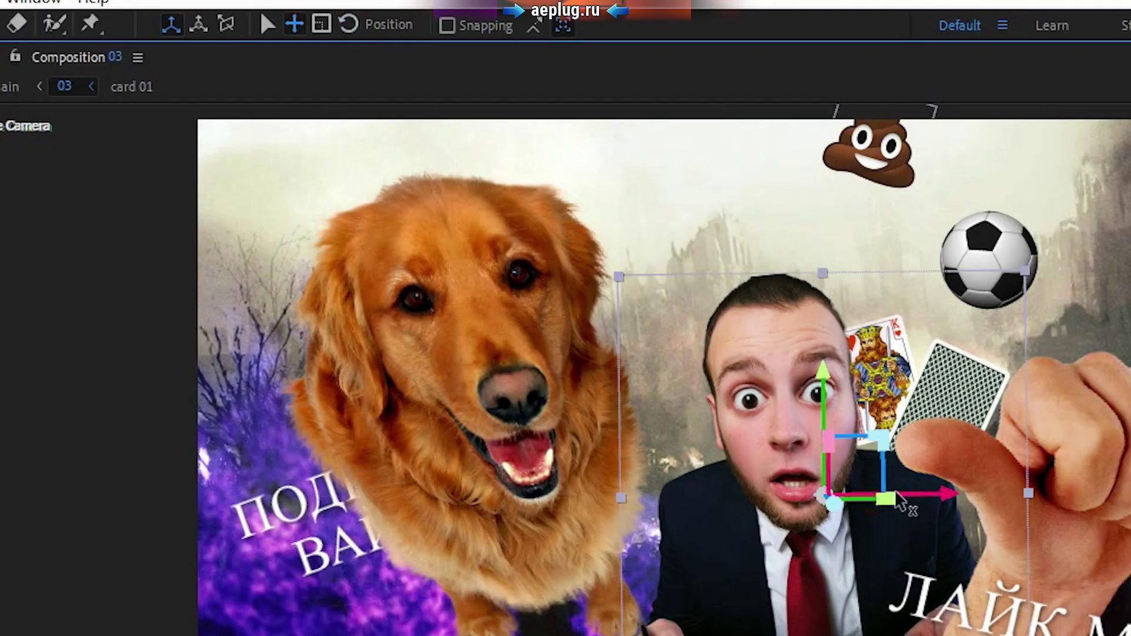
key("w")
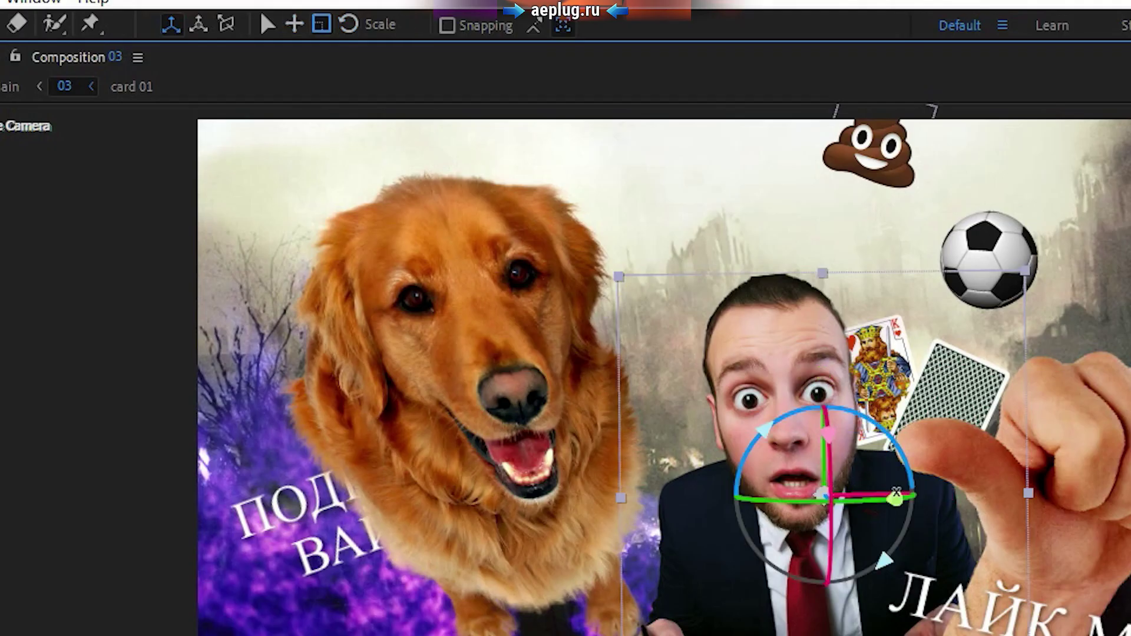
key("w")
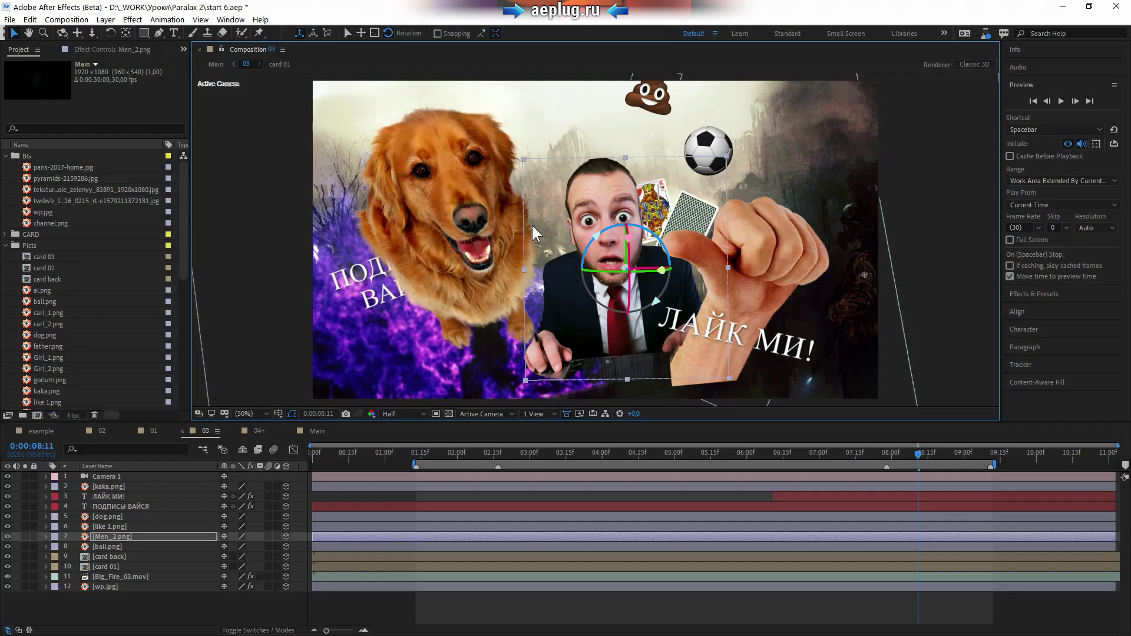
key("c")
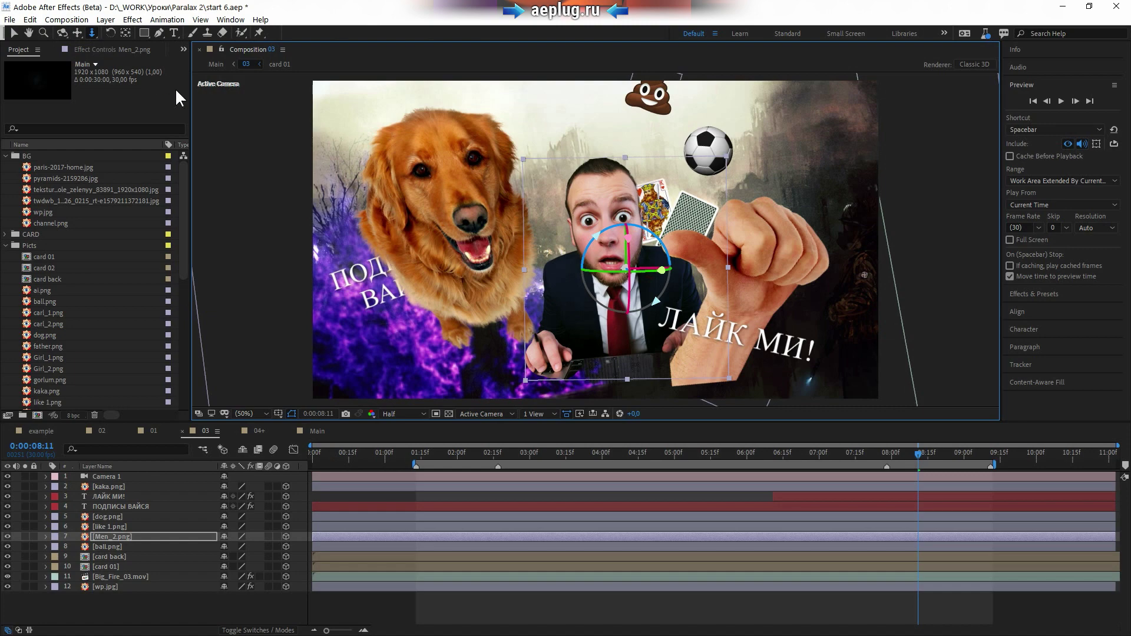
Step: Pull the camera back to the whole scene and orbit closer around the man
left_click_drag(607, 324, 602, 257)
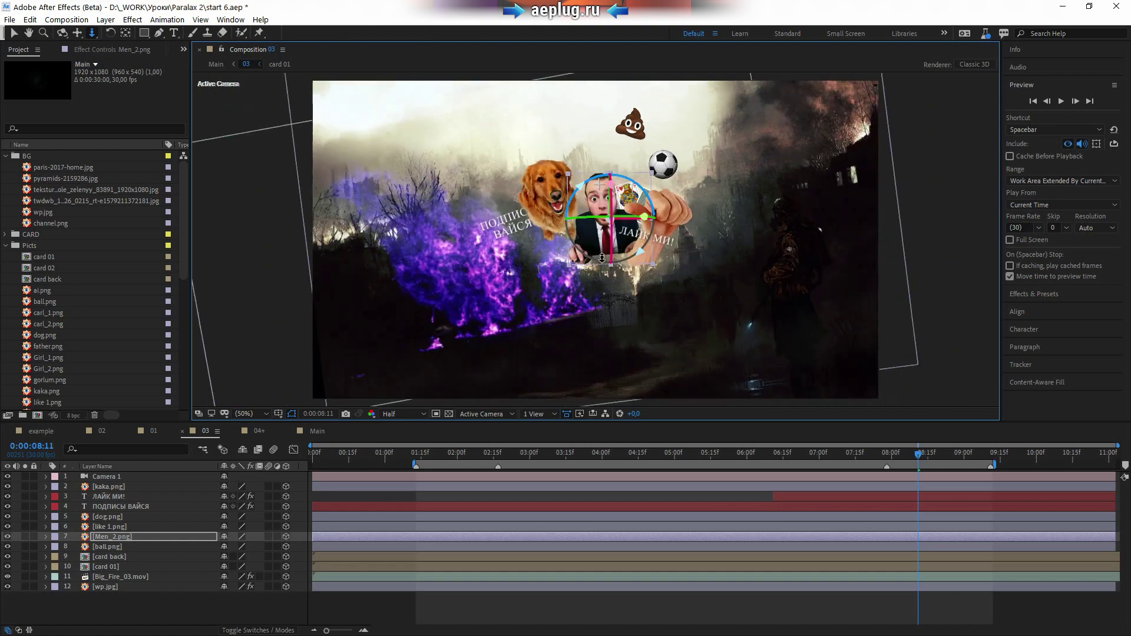
key("c")
mouse_move(564, 224)
left_mouse_down()
mouse_move(514, 203)
mouse_move(527, 210)
left_mouse_up()
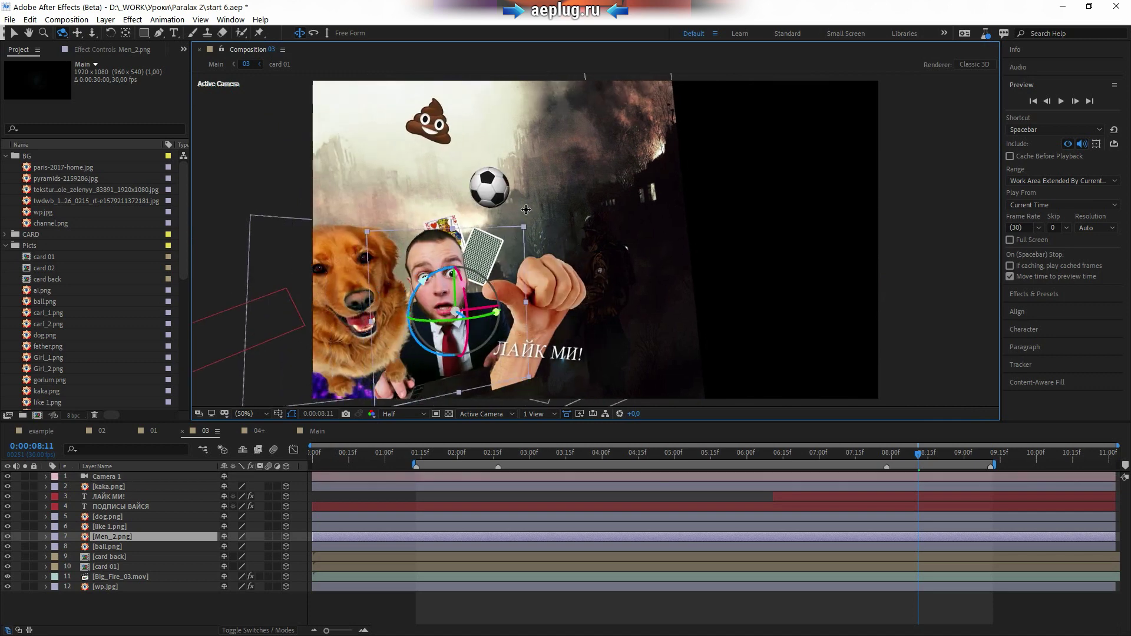
key("c")
Step: Check frames 0:00:04:06 and 0:00:06:11, then set the playhead to 0:00:03:20
left_click(616, 455)
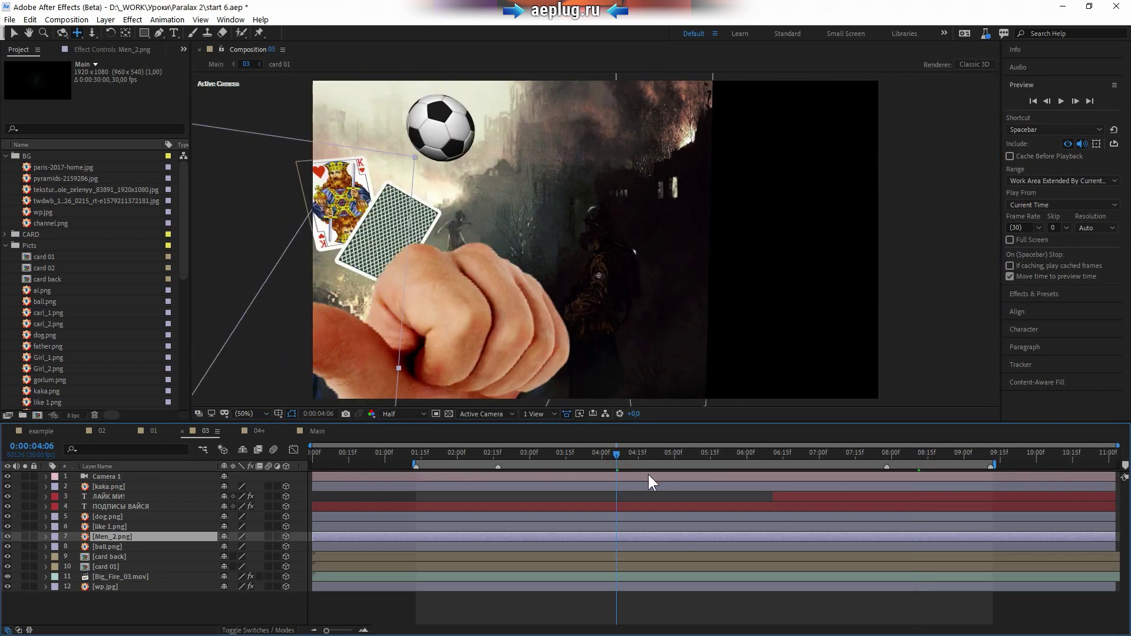
key("c")
key("c")
key("c")
left_click(775, 457)
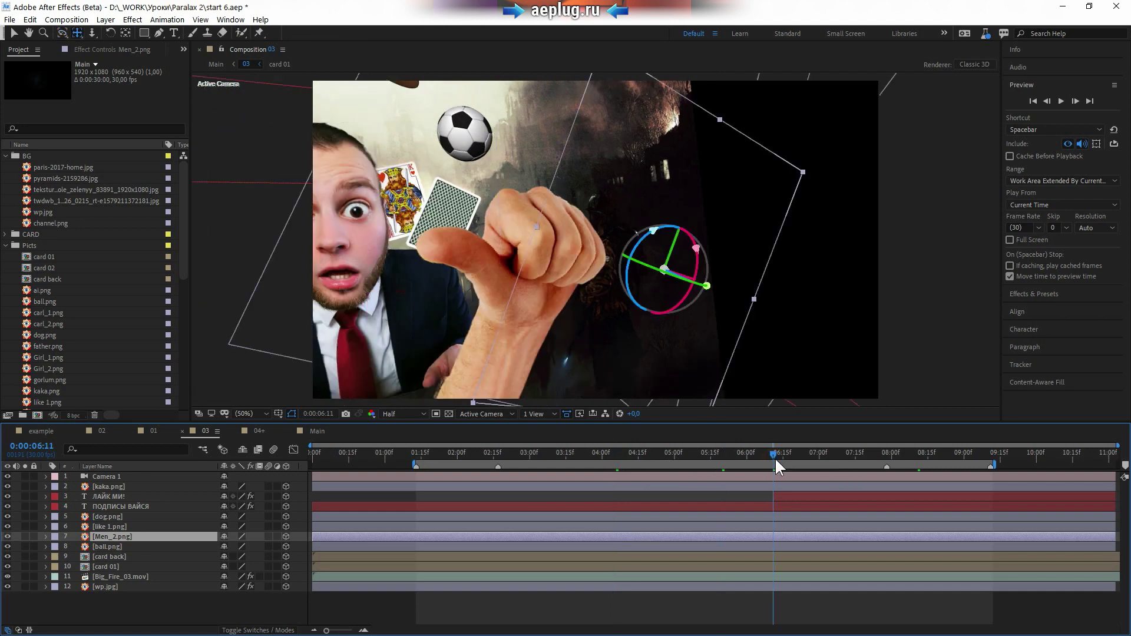
left_click(580, 453)
key("c")
key("c")
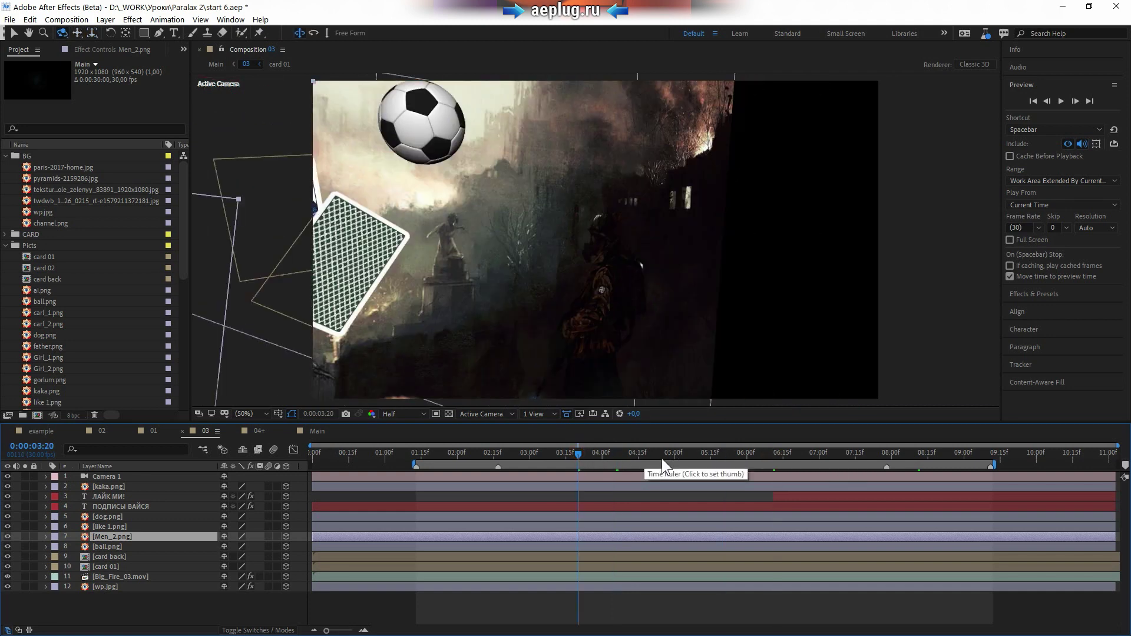
key("c")
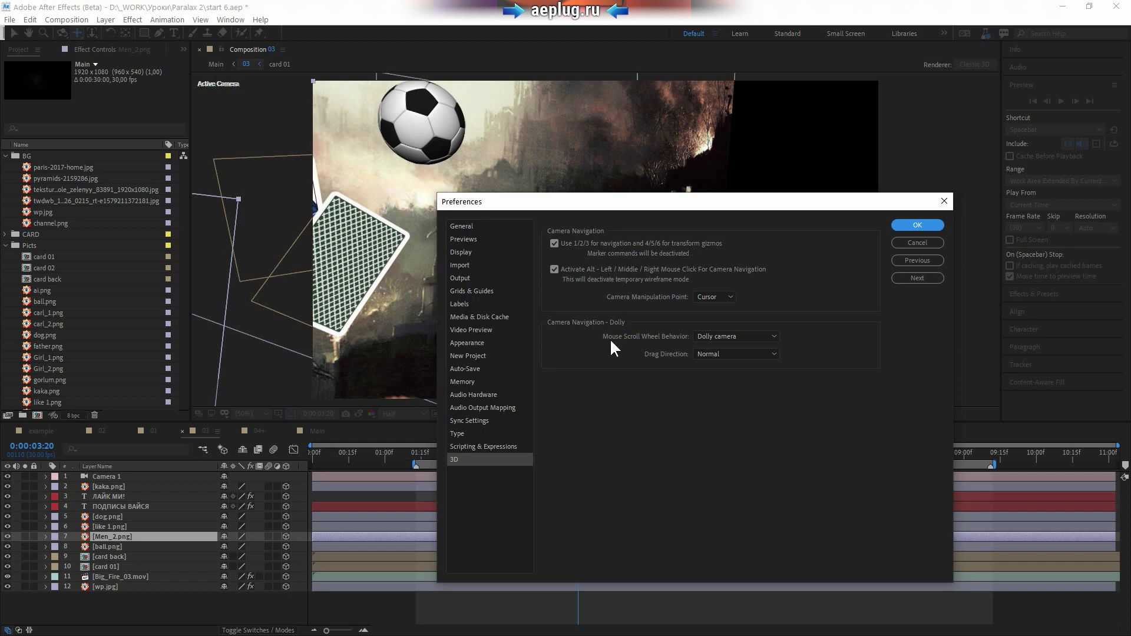
Step: Close Preferences without changes and move the playhead to about 7:27
left_click(929, 243)
left_click_drag(521, 456, 887, 474)
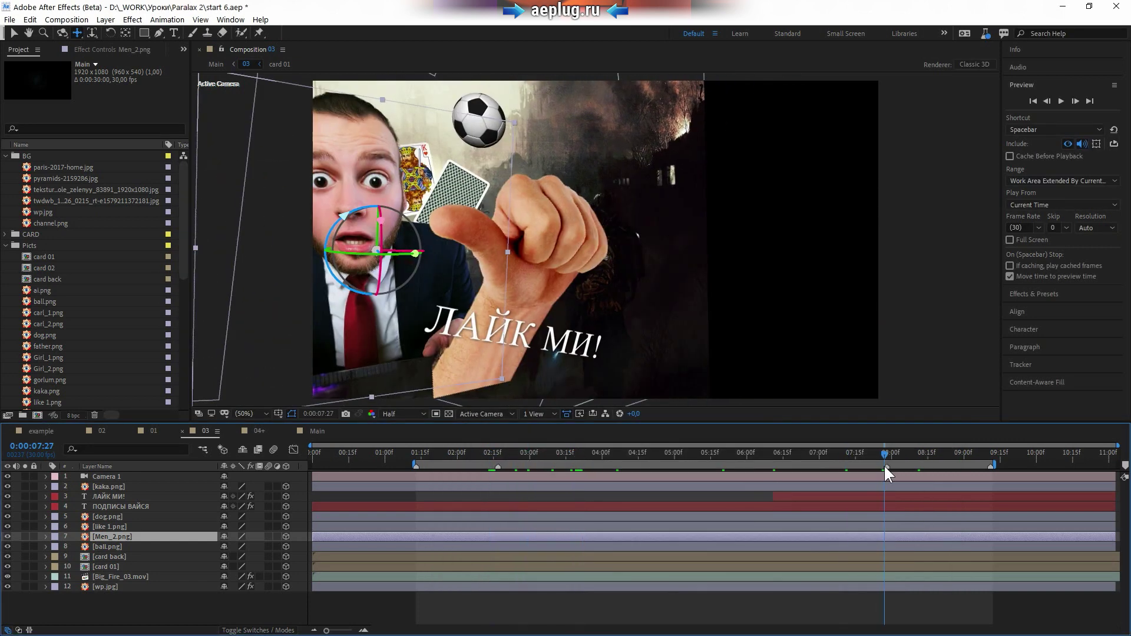
scroll(511, 222, "down", 5)
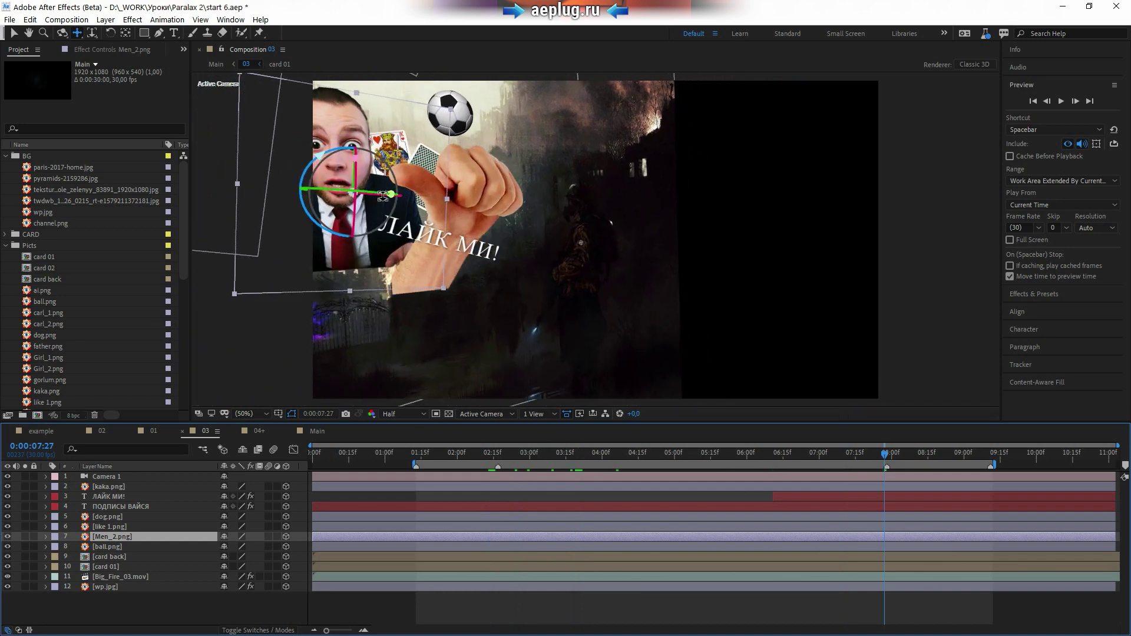
scroll(383, 196, "up", 3)
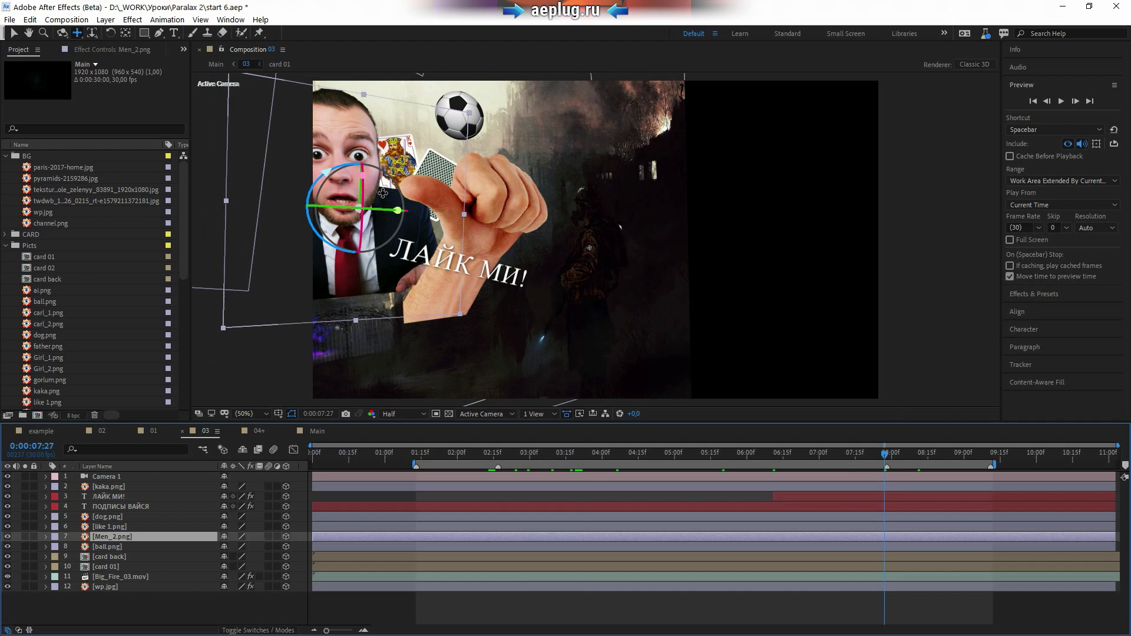
Step: Orbit and tilt the camera around the dog and emoji, then pull back to a wide view
mouse_move(454, 218)
left_mouse_down()
mouse_move(497, 242)
mouse_move(490, 231)
left_mouse_up()
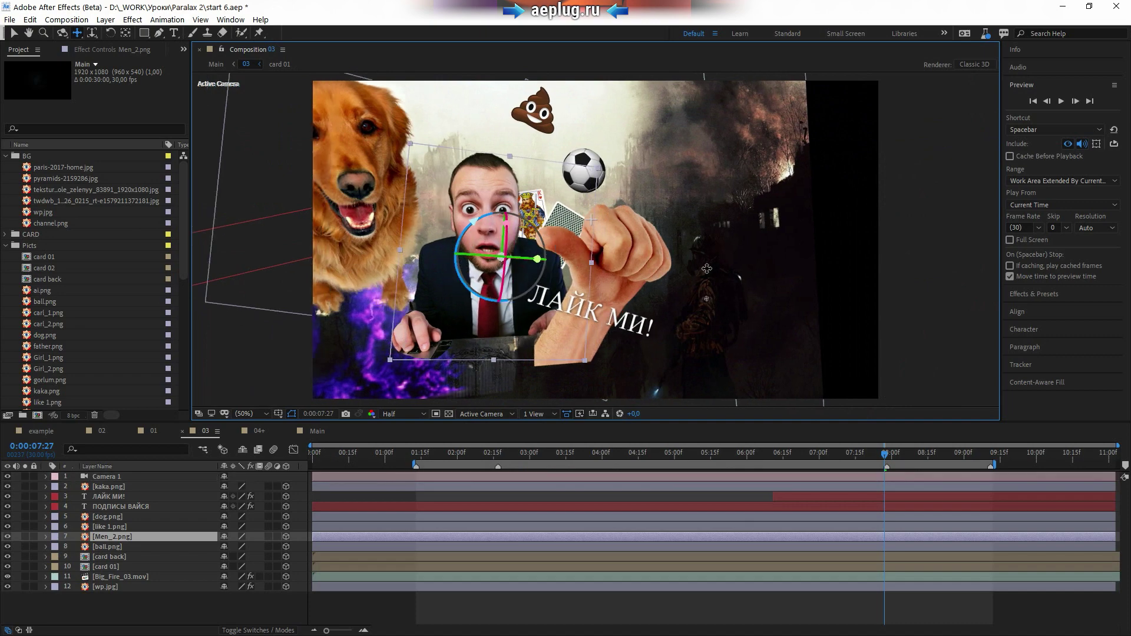
mouse_move(490, 231)
left_mouse_down()
mouse_move(587, 185)
mouse_move(538, 204)
left_mouse_up()
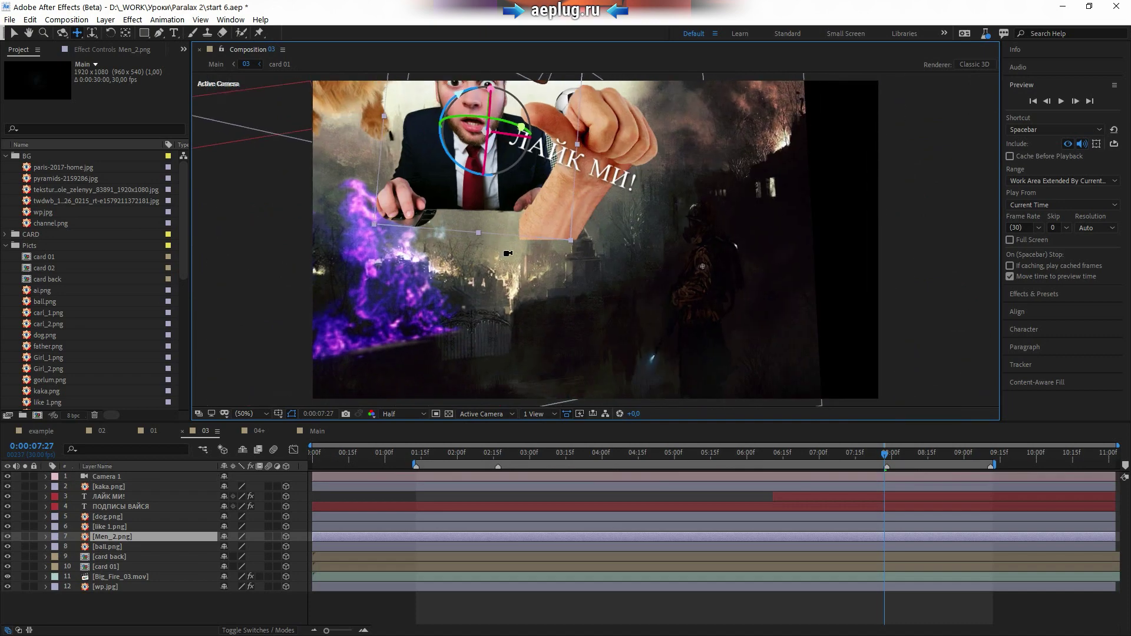
left_click_drag(508, 254, 536, 380)
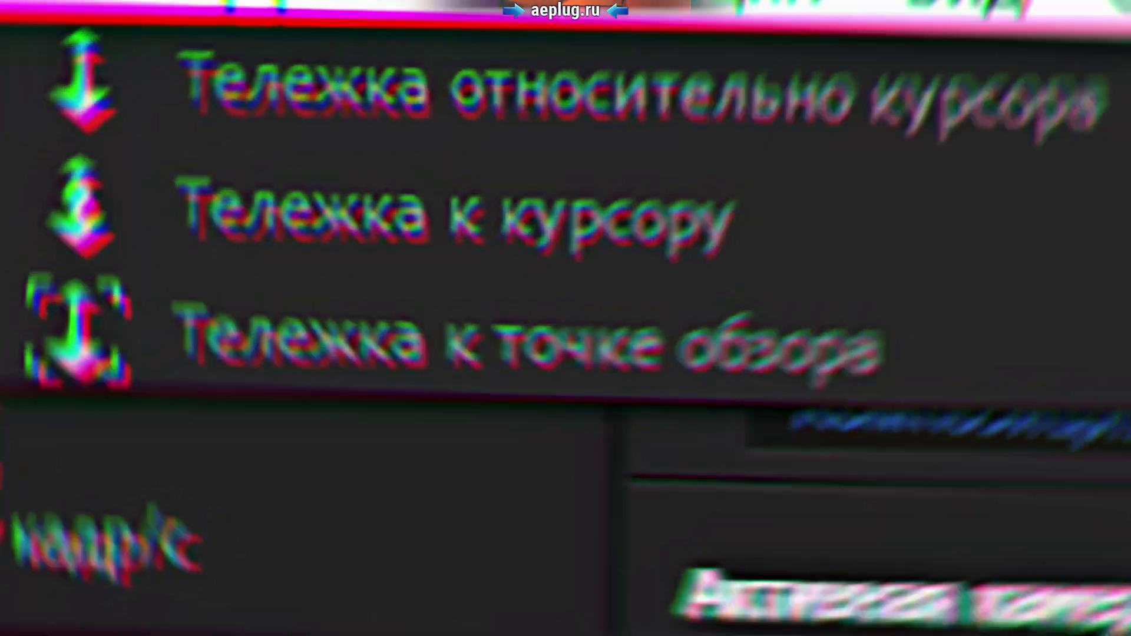
scroll(555, 188, "up", 5)
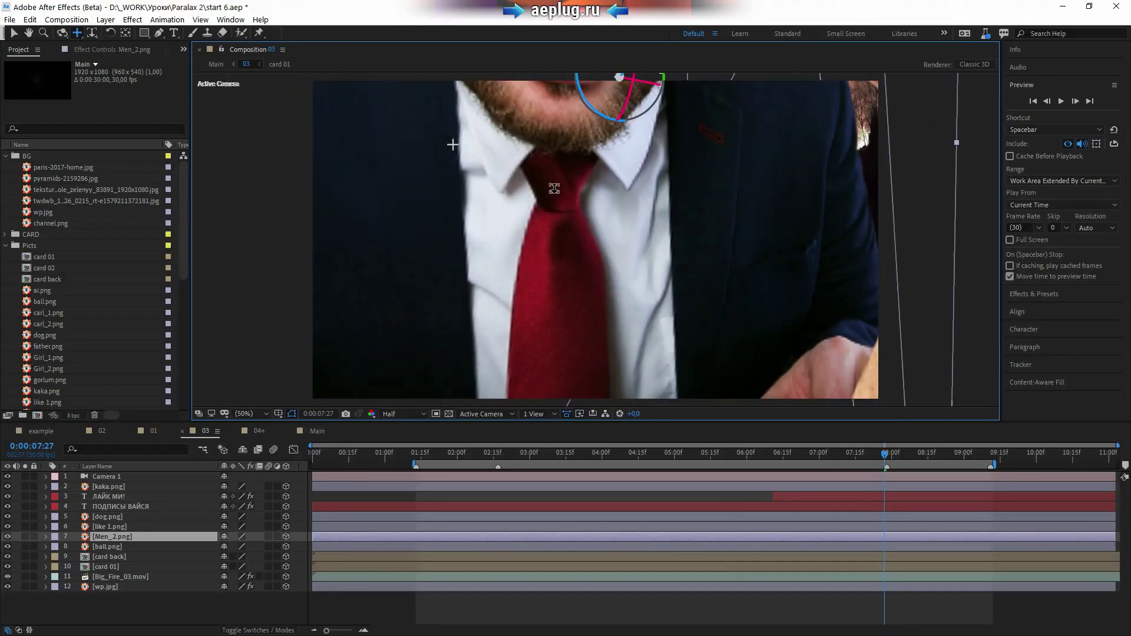
left_click_drag(555, 188, 533, 440)
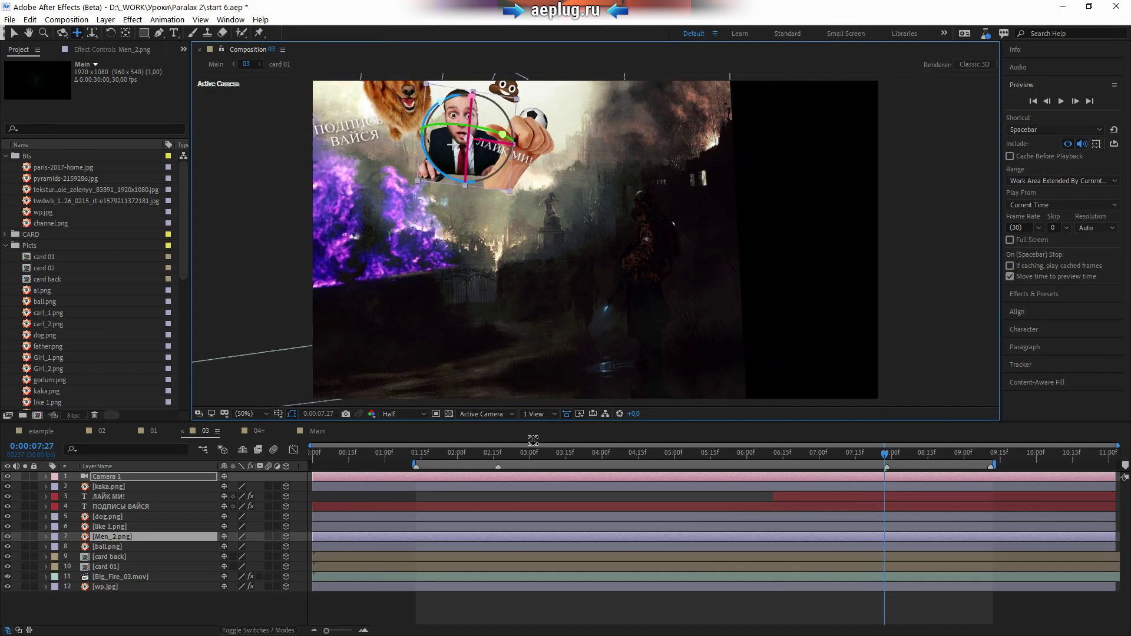
left_click(518, 331)
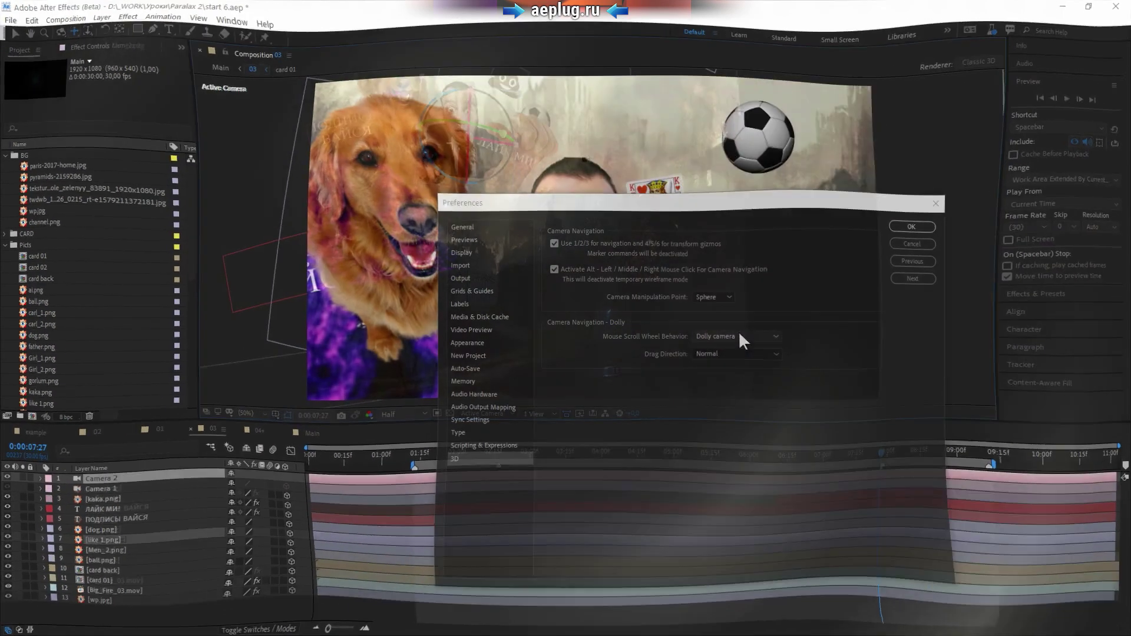
Step: Keep Sphere as the 3D Camera Manipulation Point, confirm, and review Camera 2's settings
left_click(723, 296)
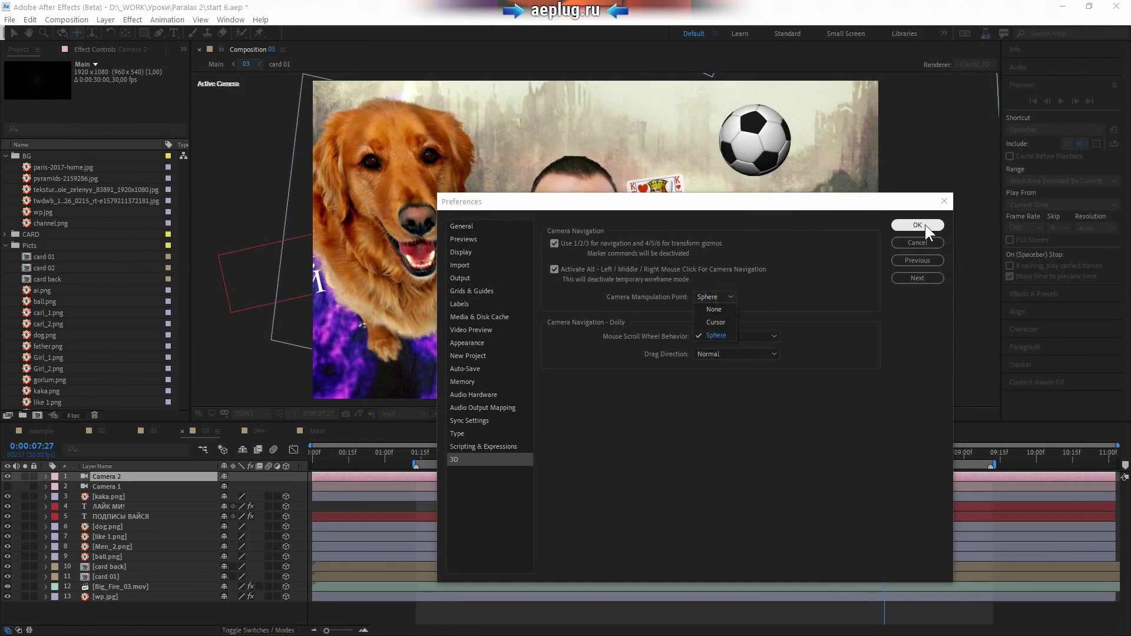
left_click(783, 303)
left_click(919, 225)
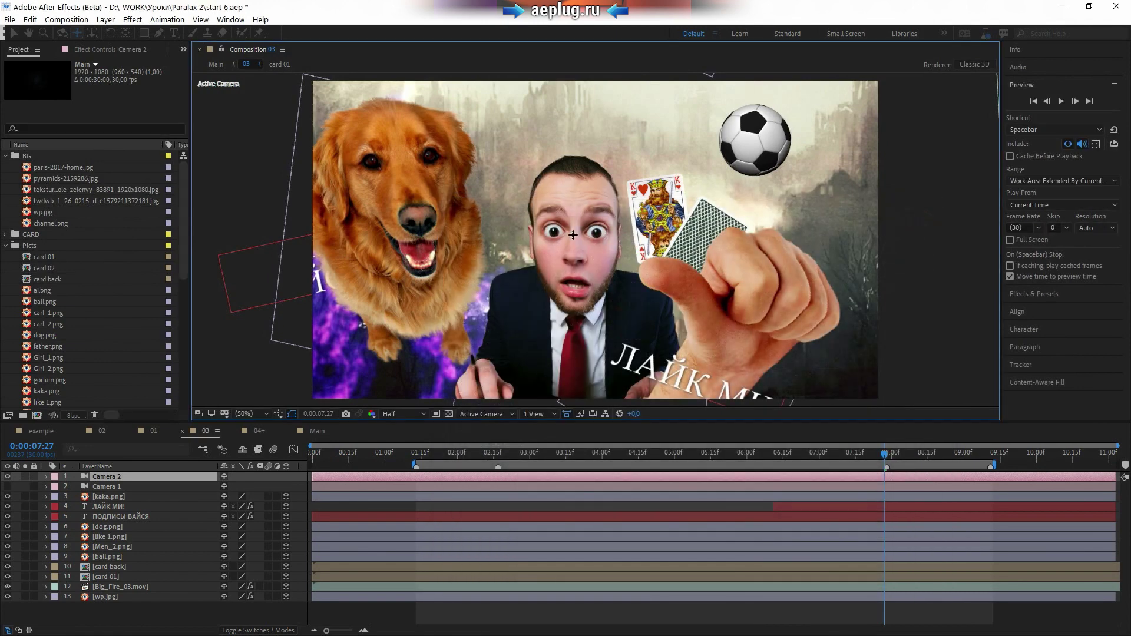
double_click(161, 476)
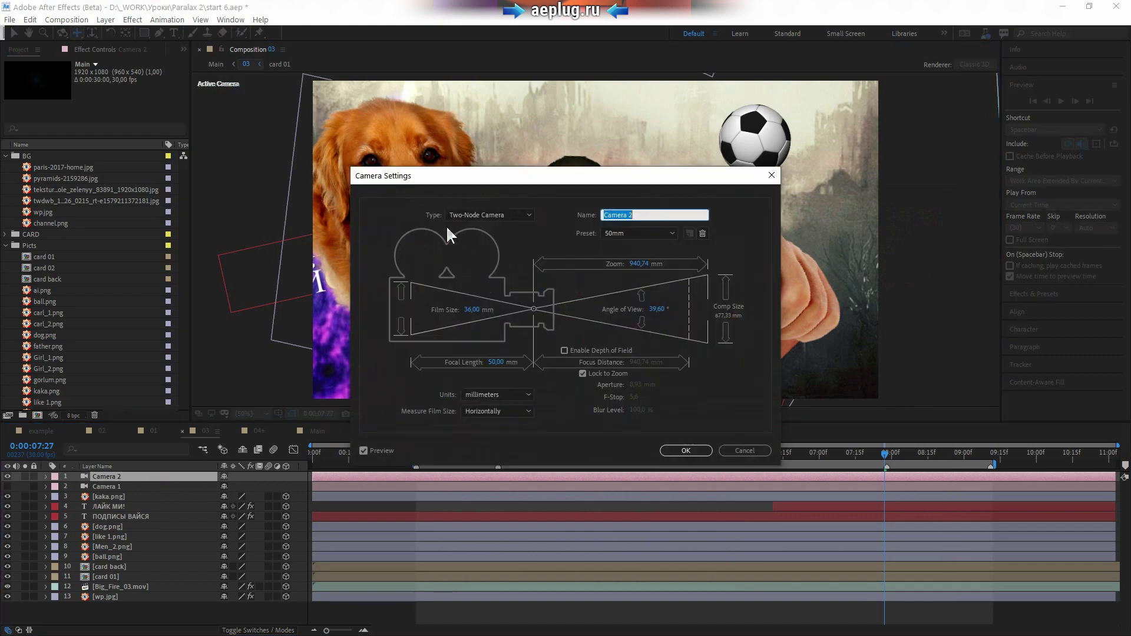
key("Return")
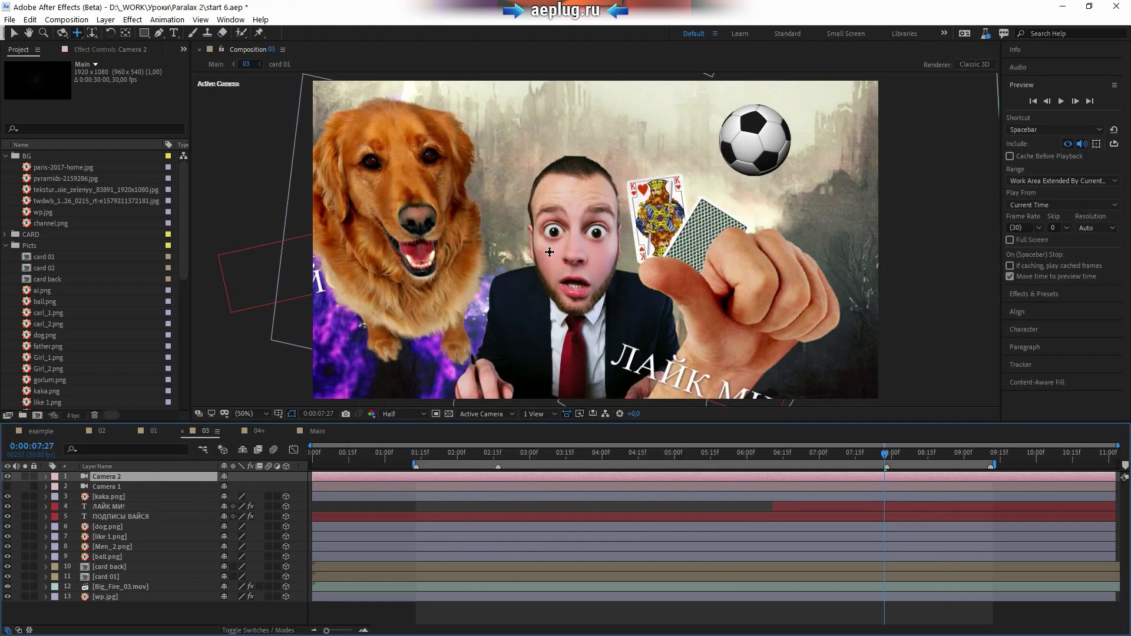
Step: Orbit the camera sharply and undo it, then try Orbit Around Scene and undo again
mouse_move(630, 251)
left_mouse_down()
mouse_move(648, 224)
mouse_move(645, 239)
left_mouse_up()
left_click_drag(731, 103, 726, 104)
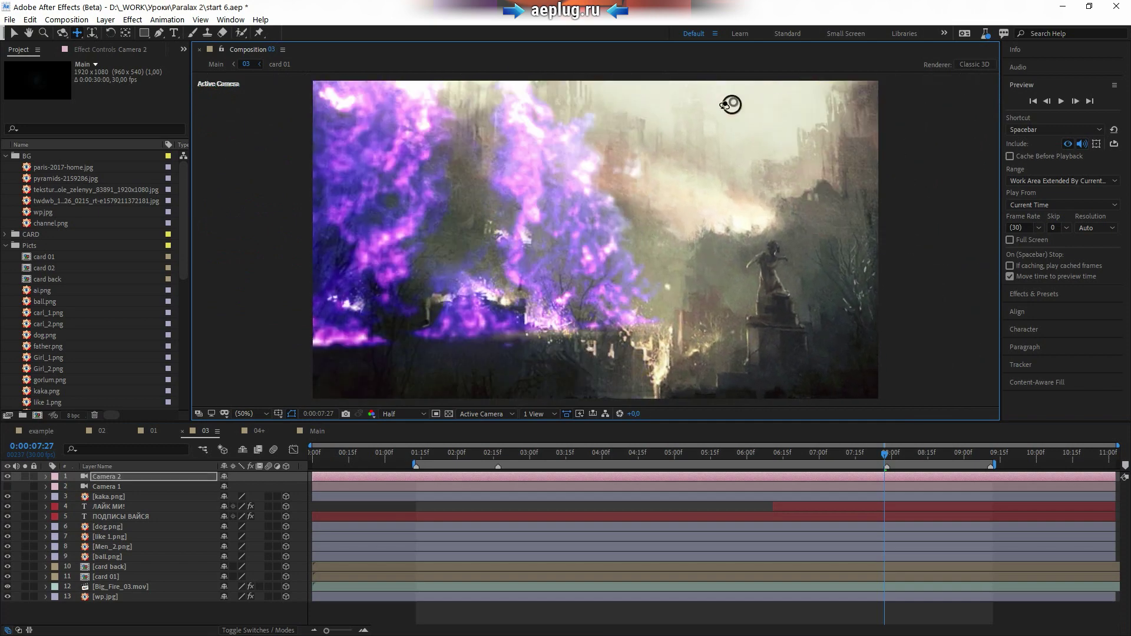
key("ctrl+z")
left_click_drag(65, 30, 104, 58)
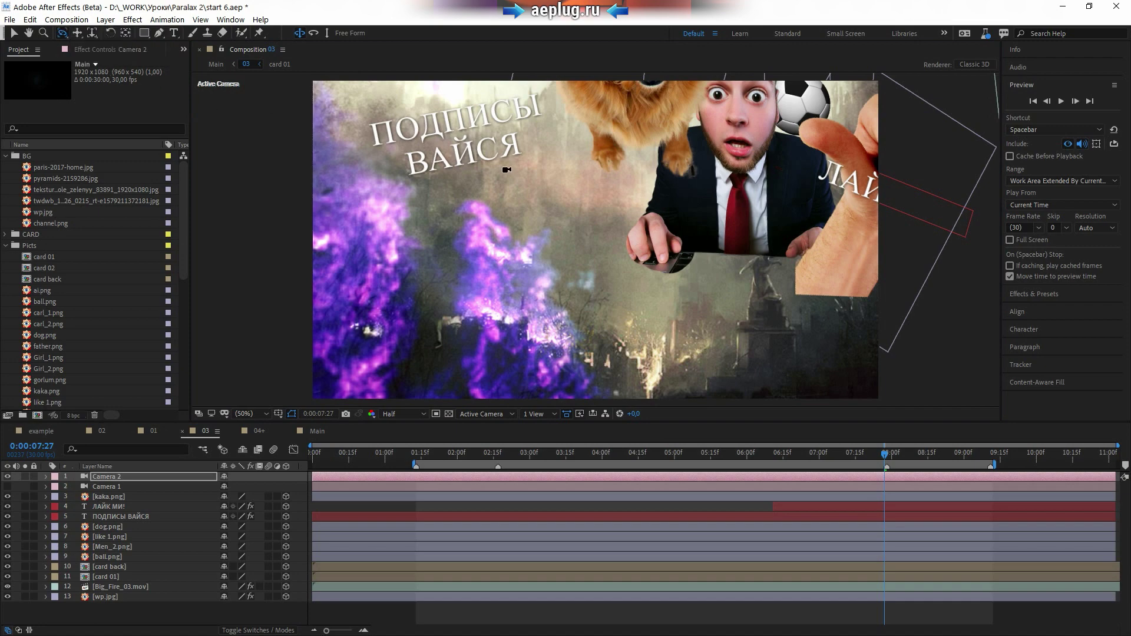
mouse_move(506, 169)
left_mouse_down()
mouse_move(532, 152)
mouse_move(352, 118)
left_mouse_up()
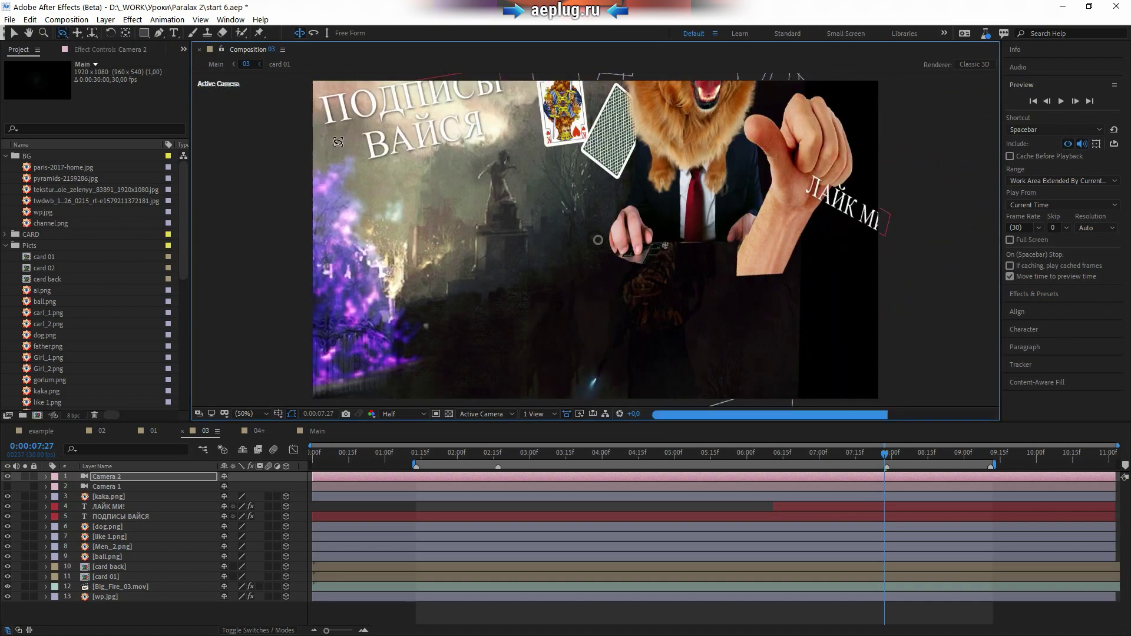
key("ctrl+z")
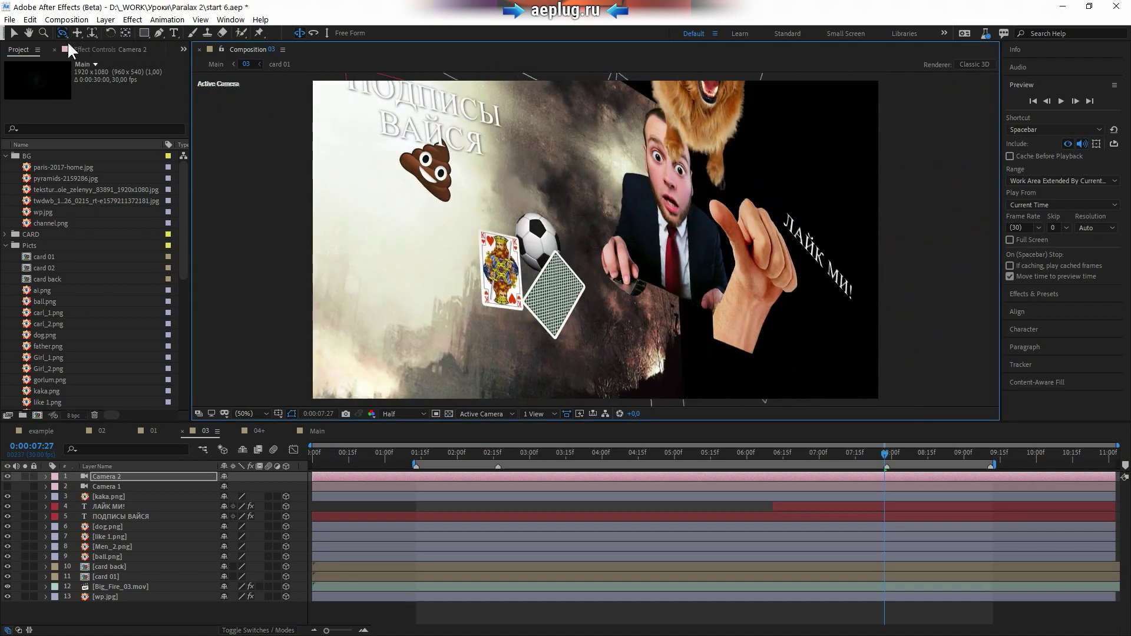
Step: Orbit around a spot on the fire background, then choose free-form orbit and dolly closer
left_click_drag(64, 36, 87, 30)
mouse_move(470, 264)
left_mouse_down()
mouse_move(502, 262)
mouse_move(515, 235)
mouse_move(656, 284)
mouse_move(460, 287)
mouse_move(136, 87)
left_mouse_up()
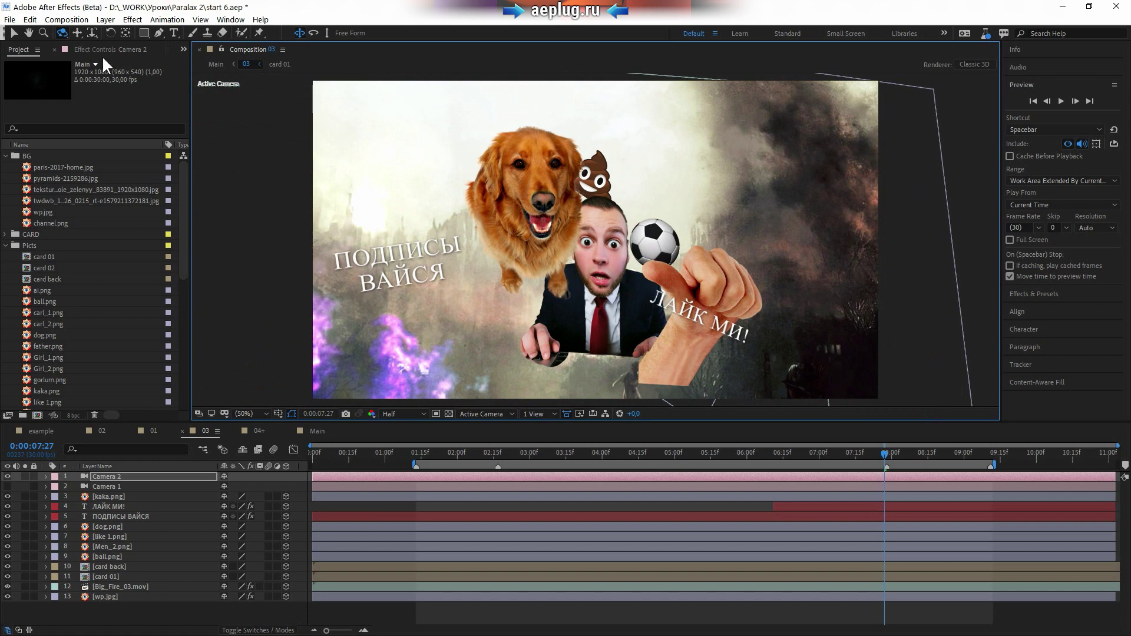
key("c")
key("c")
key("c")
key("c")
key("c")
key("c")
key("c")
key("c")
key("c")
left_click_drag(59, 36, 93, 55)
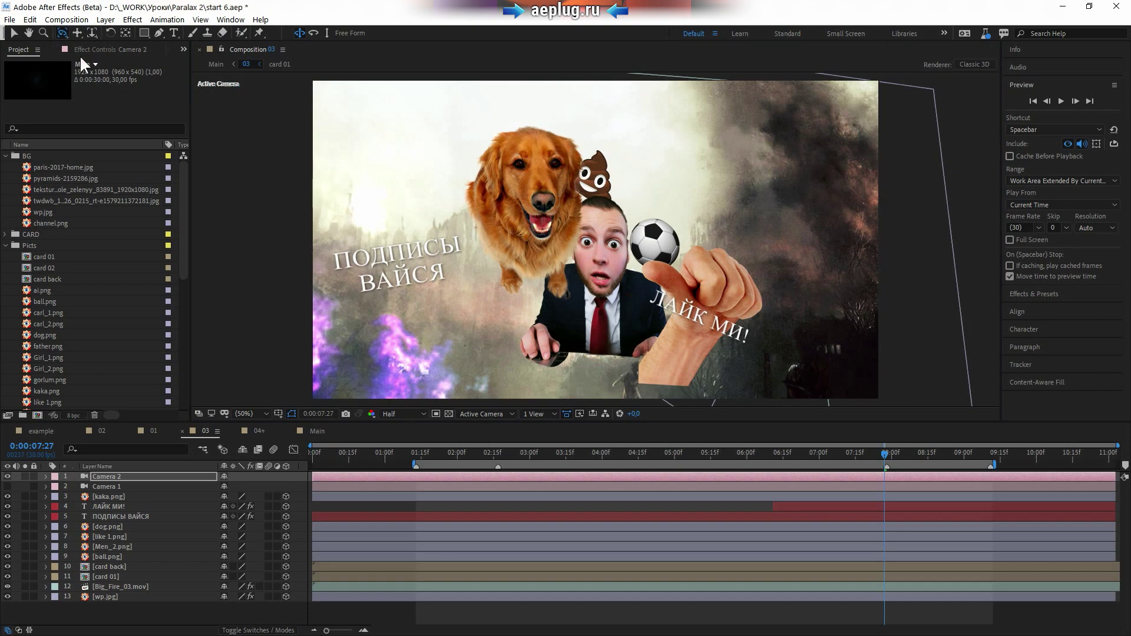
left_click(93, 33)
mouse_move(548, 178)
left_mouse_down()
mouse_move(528, 186)
mouse_move(571, 199)
mouse_move(506, 200)
left_mouse_up()
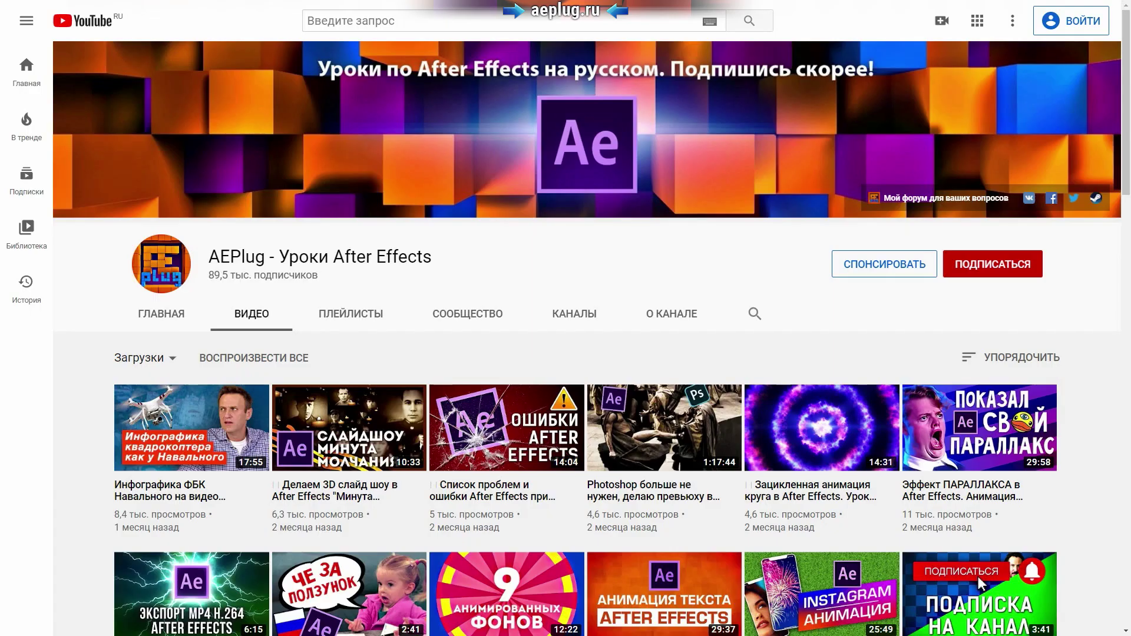
Step: Scroll down through AEPlug's older uploads on the channel's Videos tab
scroll(978, 576, "down", 10)
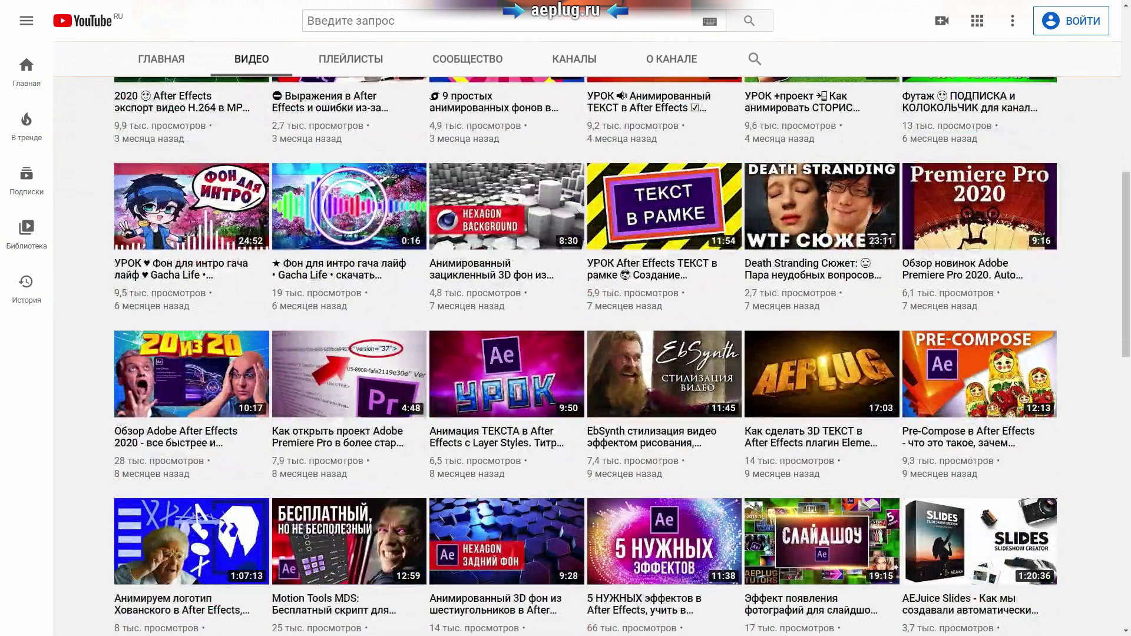
scroll(978, 576, "down", 9)
scroll(978, 576, "down", 2)
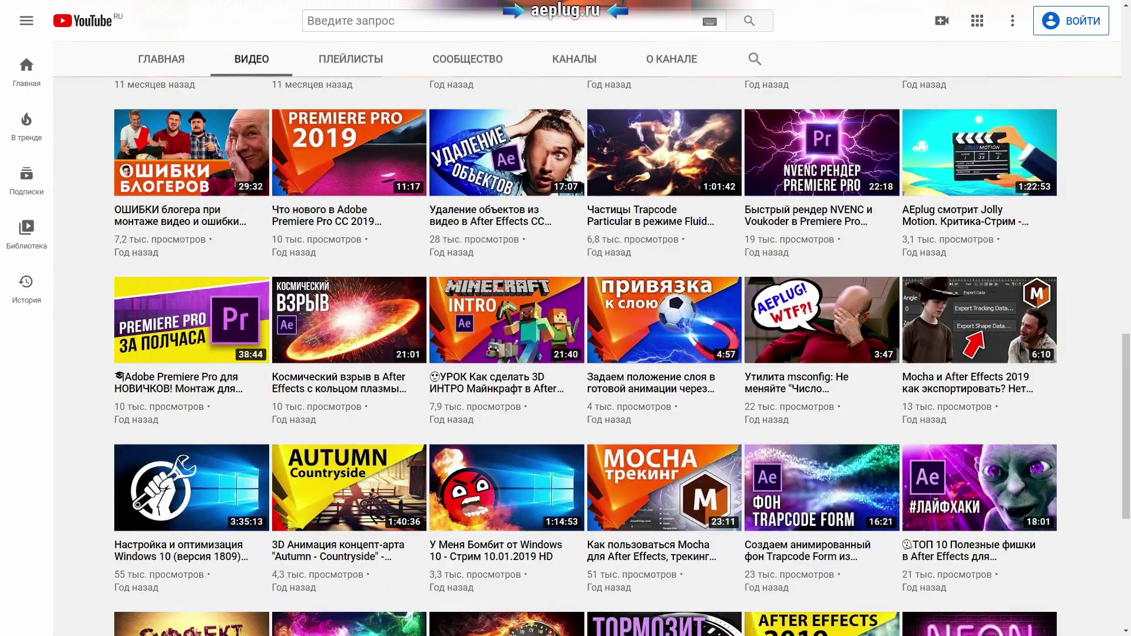
scroll(978, 576, "down", 6)
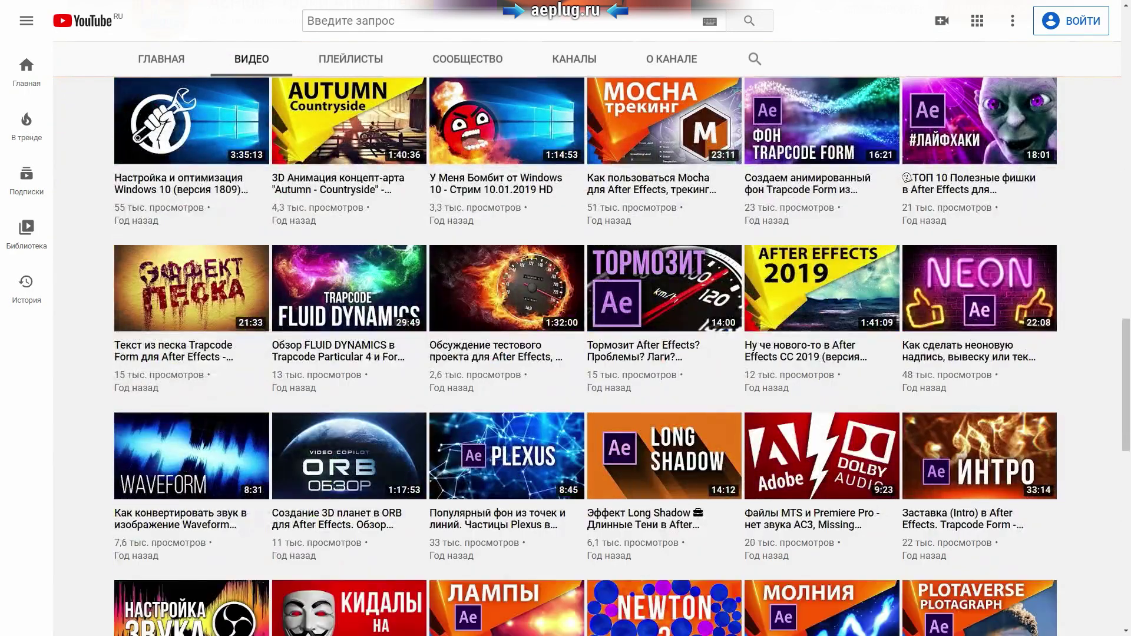
scroll(978, 576, "down", 10)
scroll(979, 576, "down", 10)
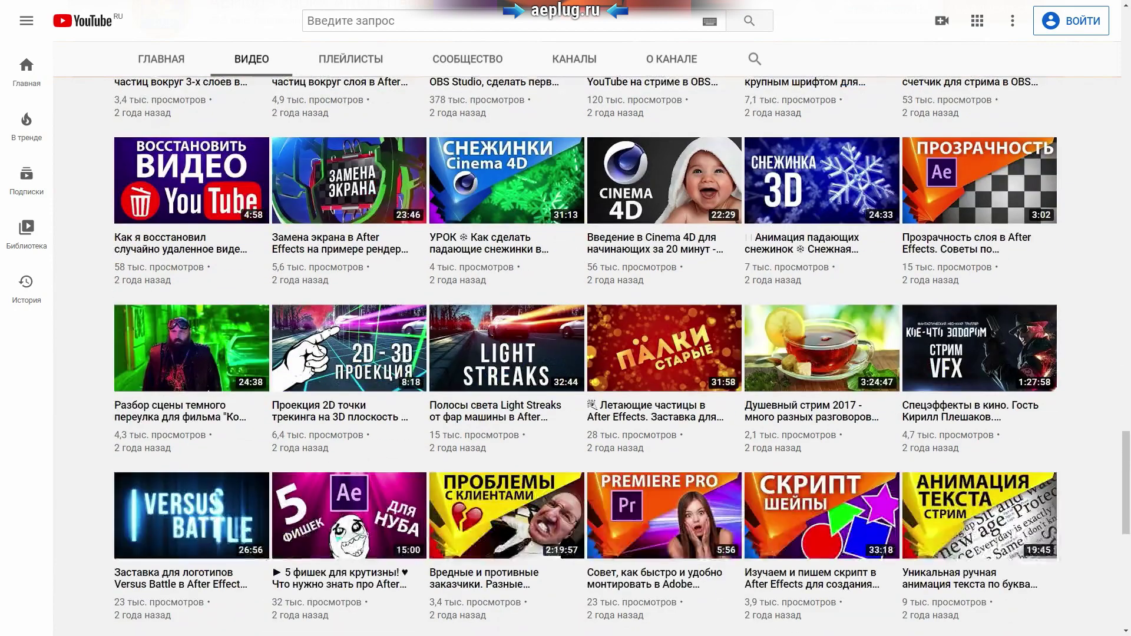
scroll(978, 576, "down", 10)
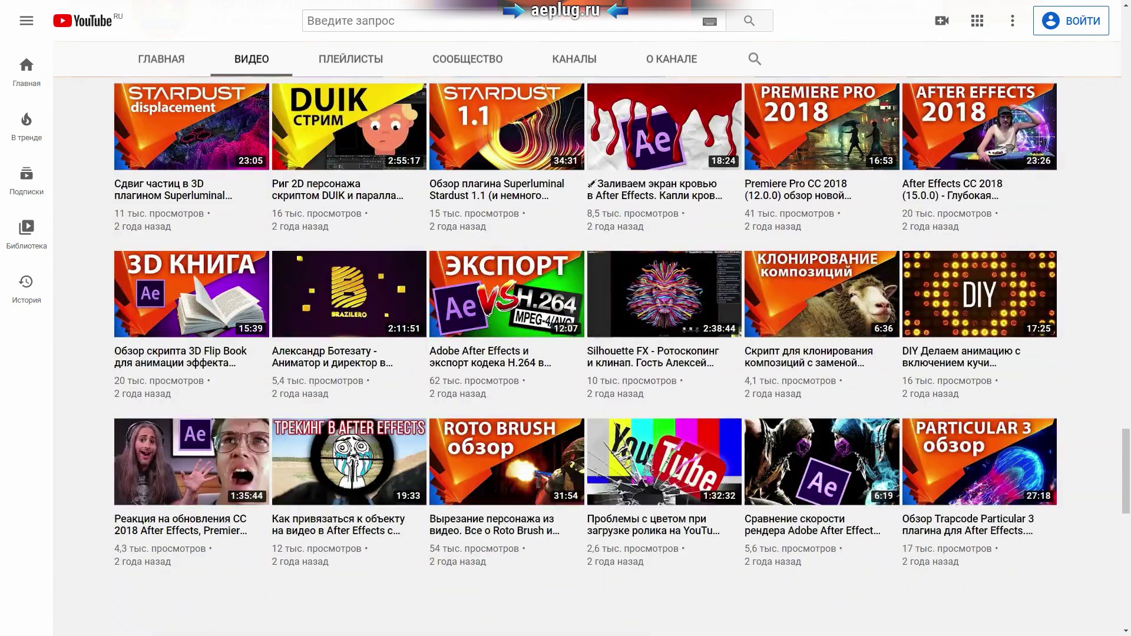
scroll(979, 576, "down", 8)
scroll(979, 576, "down", 2)
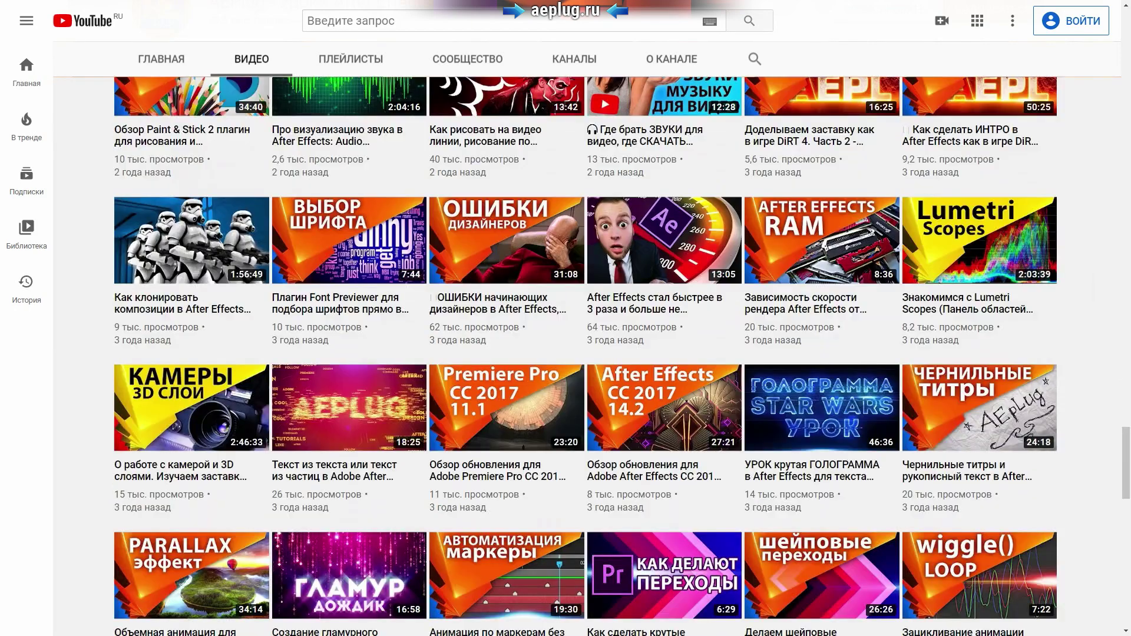
scroll(978, 576, "down", 10)
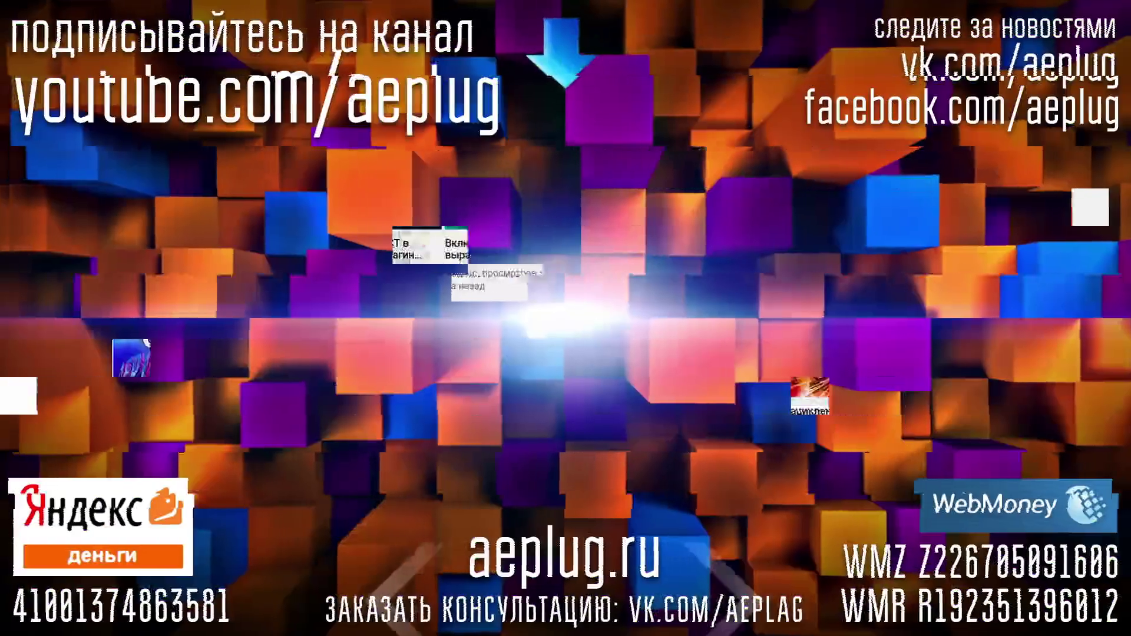